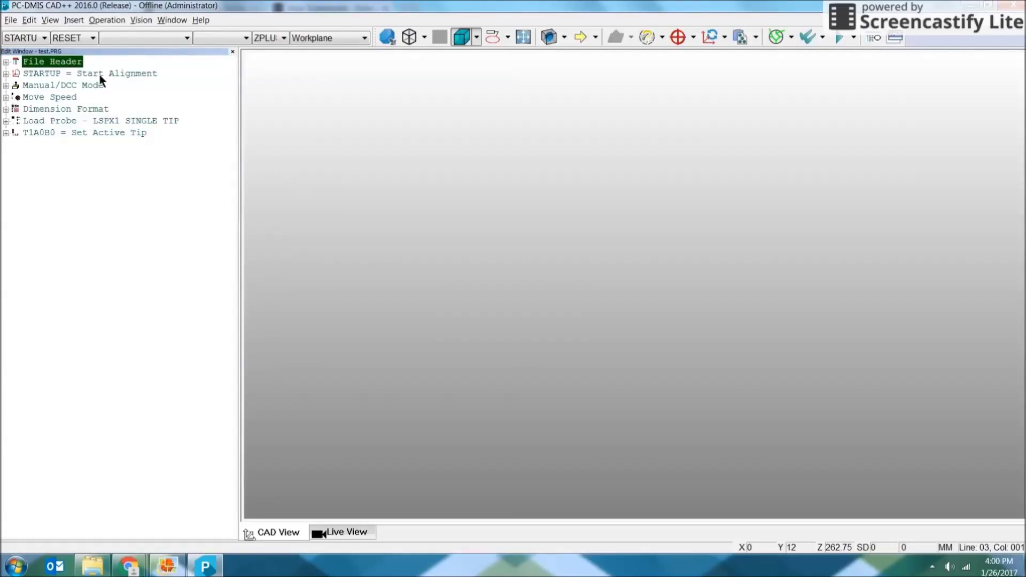
Import the HexMI_DemoBlock_Large.IGS CAD file, process its IGES data and accept it into the measurement routine
key("Down")
key("Down")
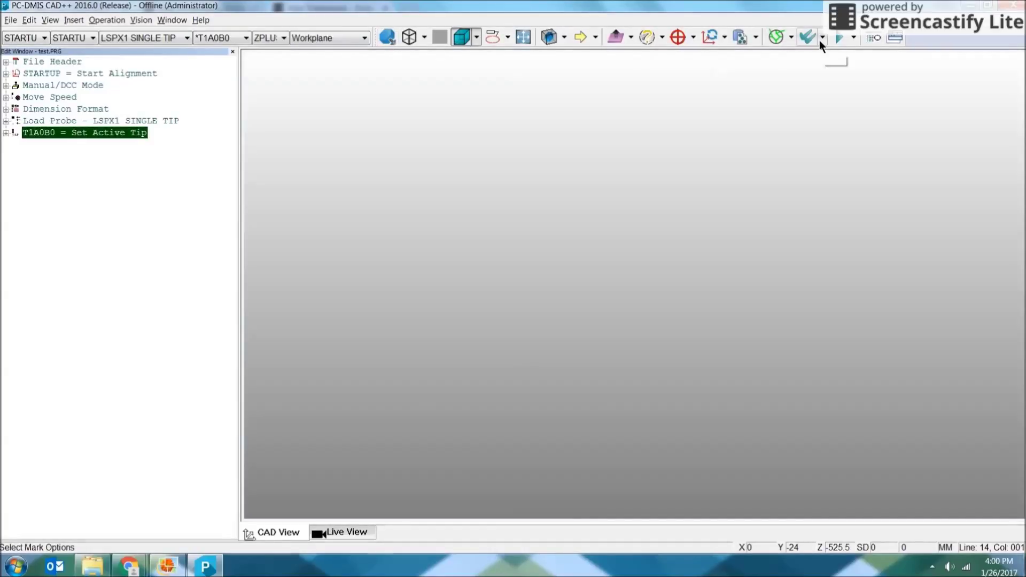
left_click(389, 37)
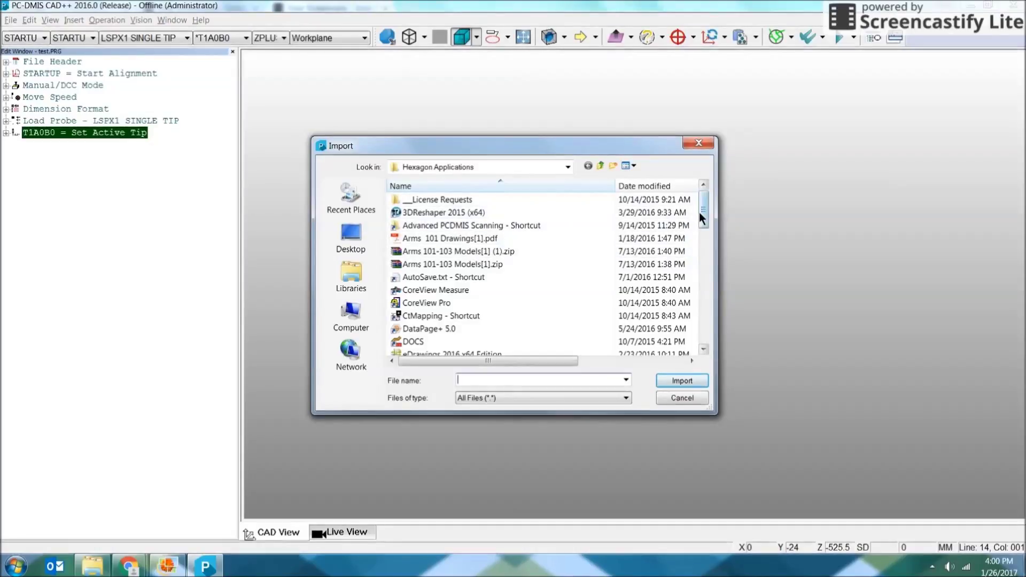
left_click_drag(703, 215, 708, 281)
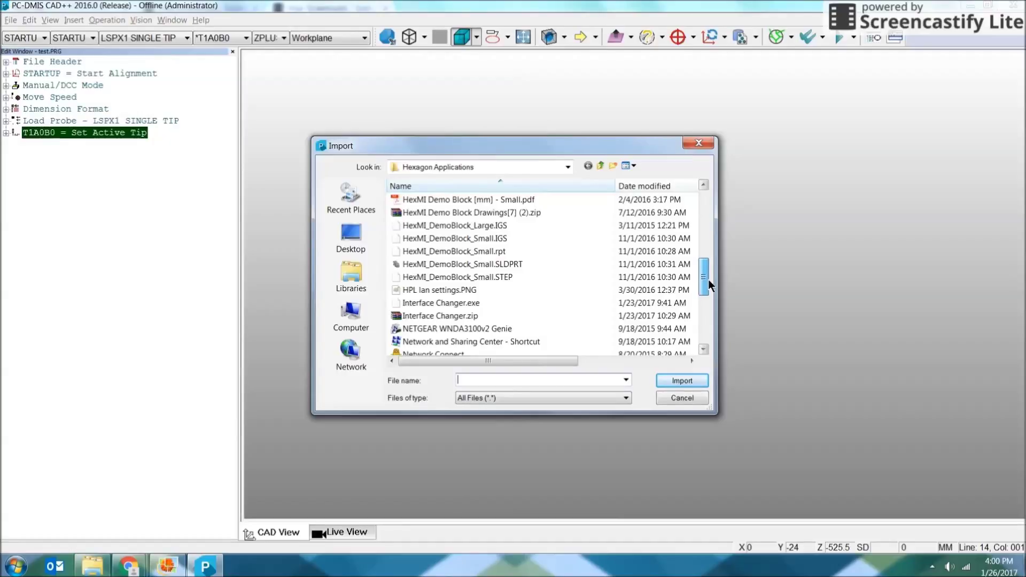
left_click(479, 226)
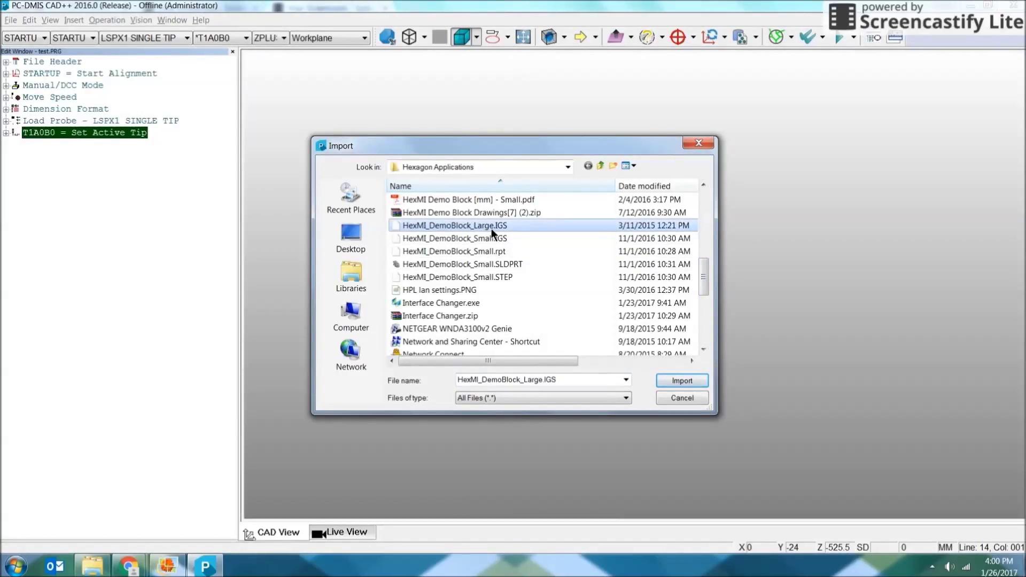
left_click(678, 379)
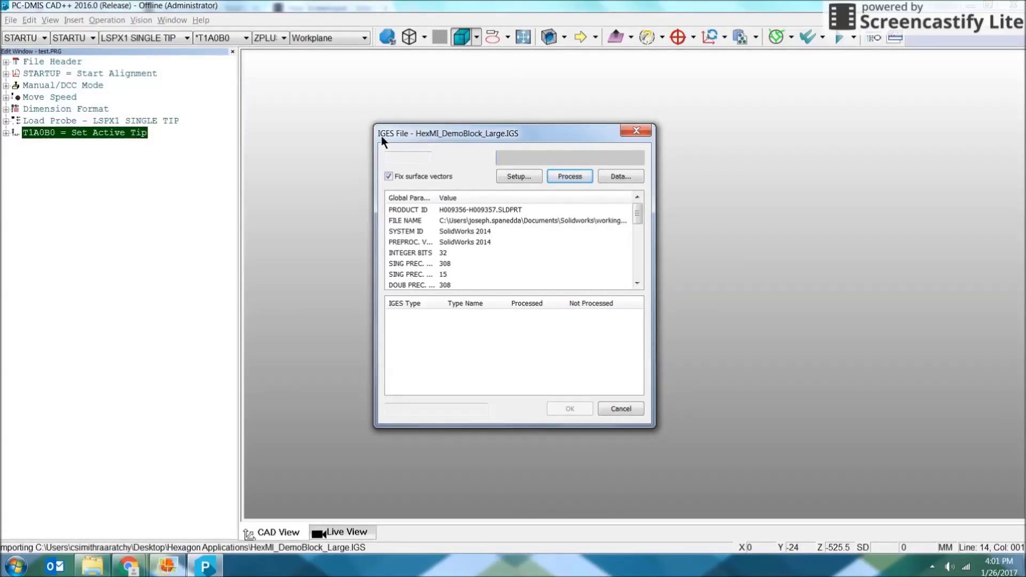
left_click(565, 179)
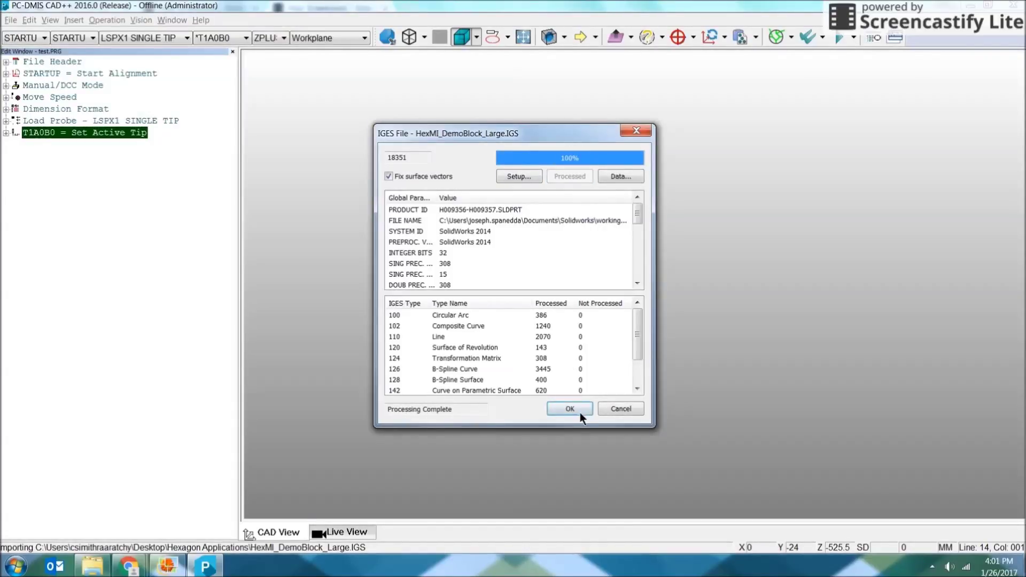
left_click(569, 410)
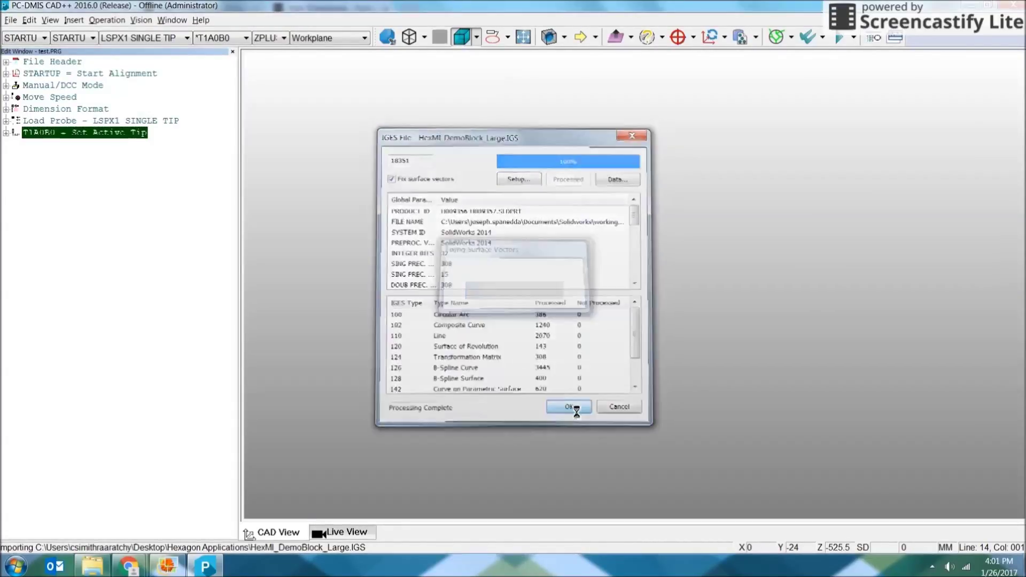
Review the list of CAD file formats that can be imported, without importing another file
left_click(417, 38)
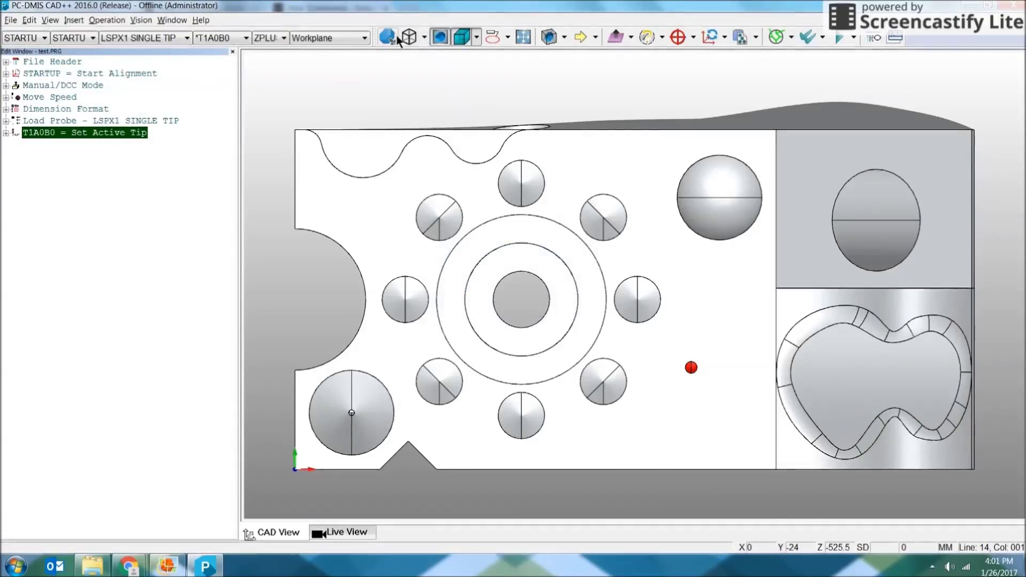
left_click(626, 398)
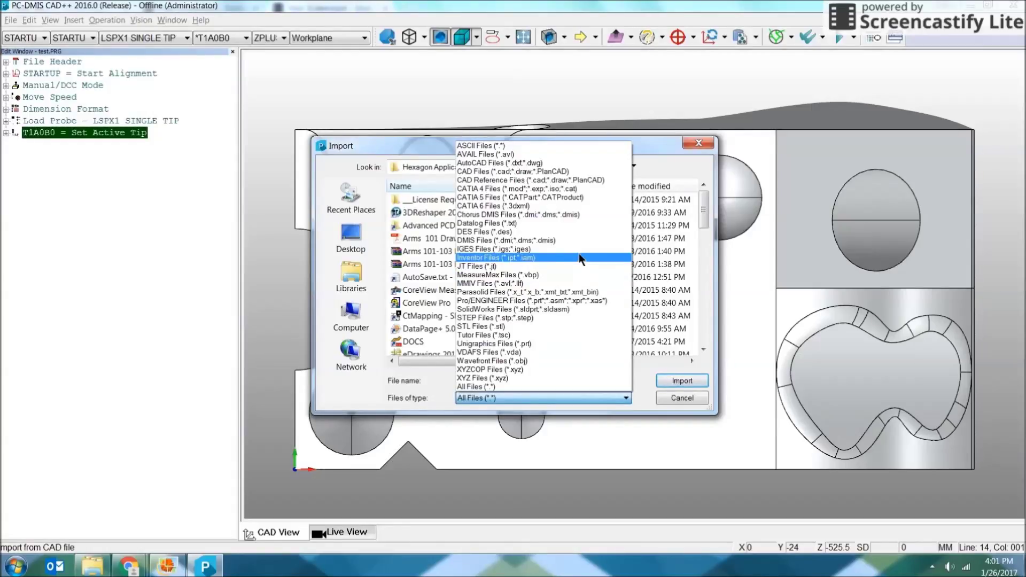
left_click(676, 398)
left_click(675, 398)
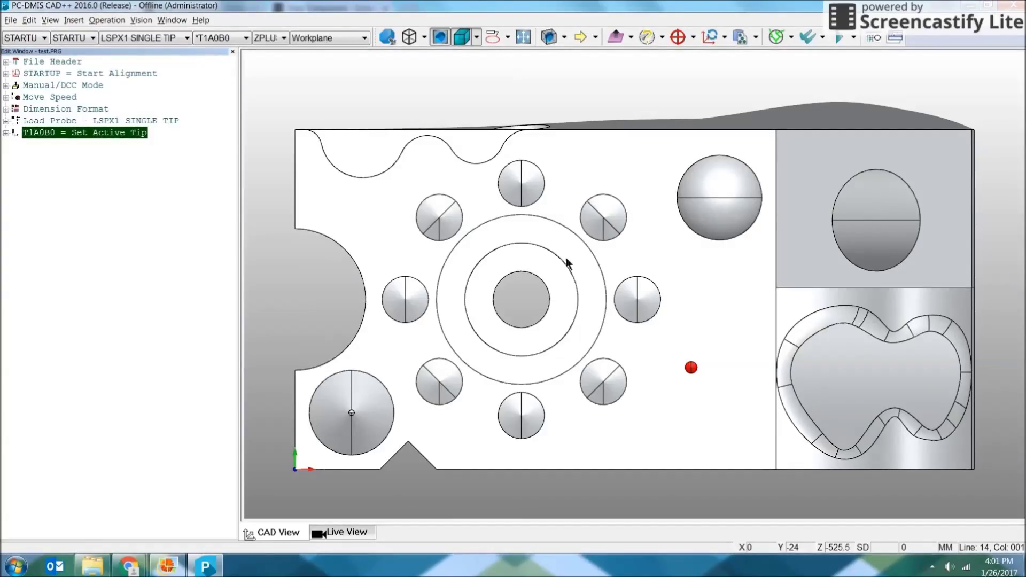
Show the demo block in an isometric view and fit it to the graphics display
left_click(411, 37)
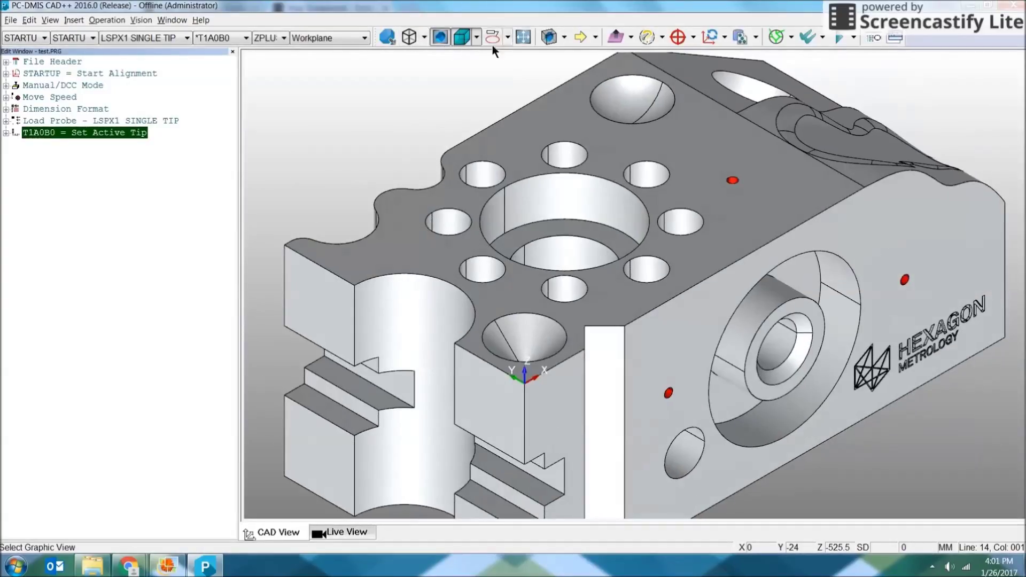
left_click(525, 40)
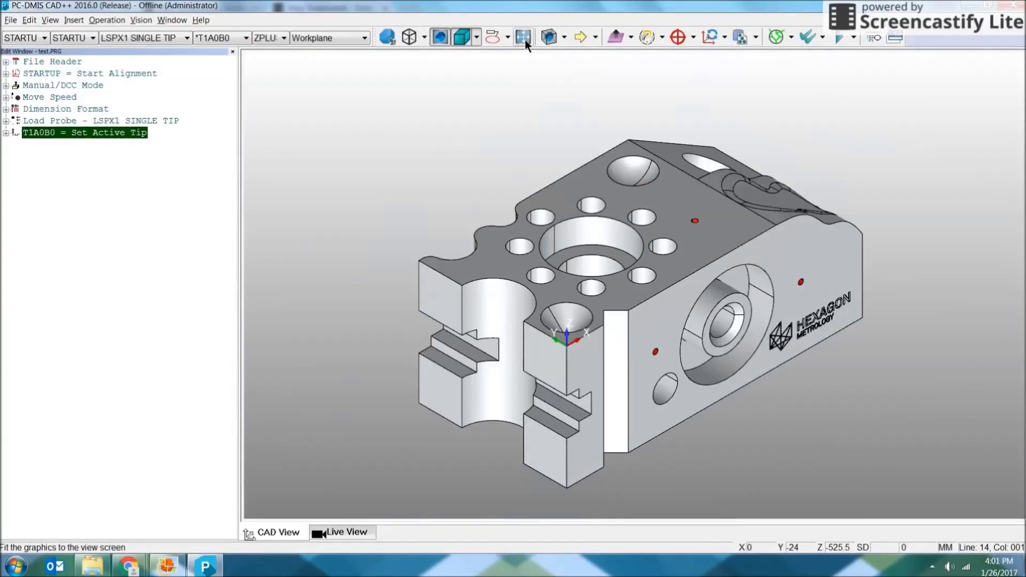
Try toggling the surface edges and the solid display of the demo block off and on
left_click(476, 38)
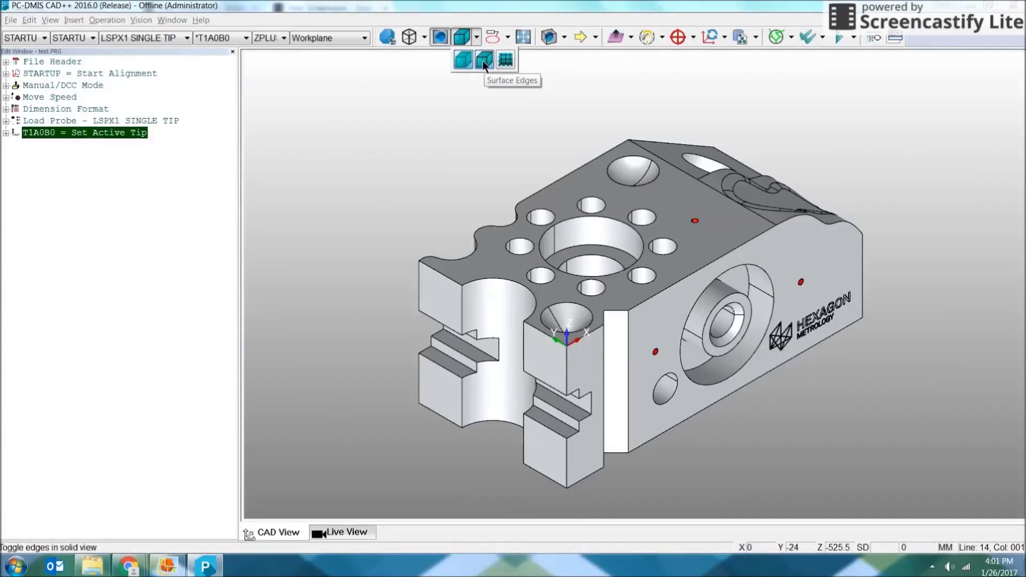
left_click(482, 60)
left_click(460, 39)
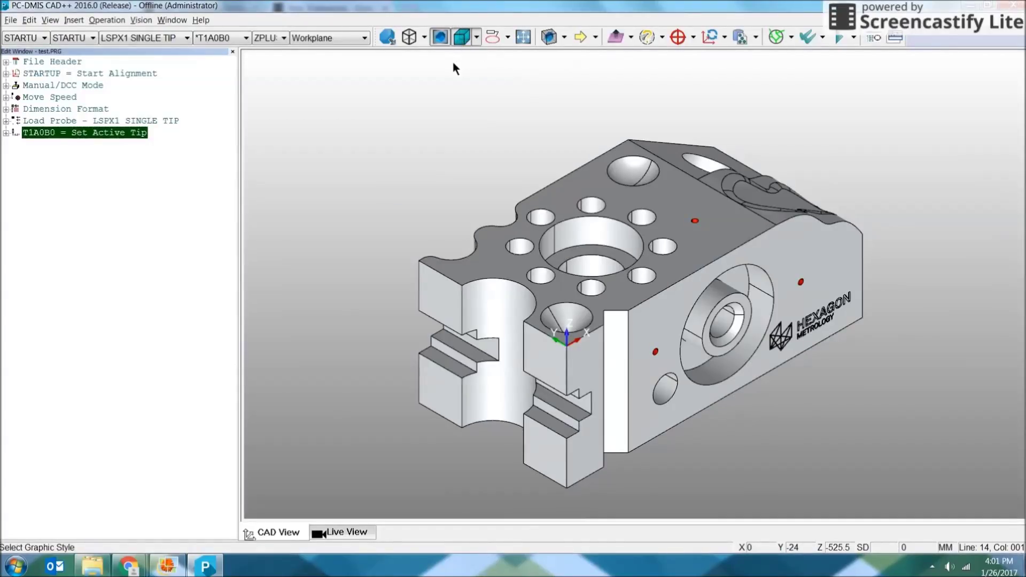
left_click(460, 40)
left_click(461, 40)
left_click(476, 41)
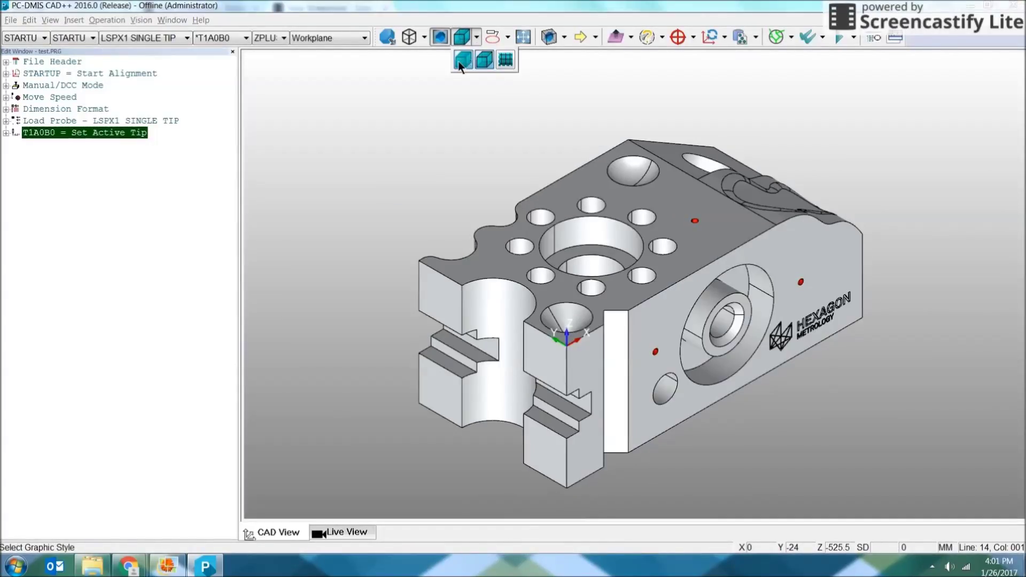
left_click(458, 59)
left_click(463, 40)
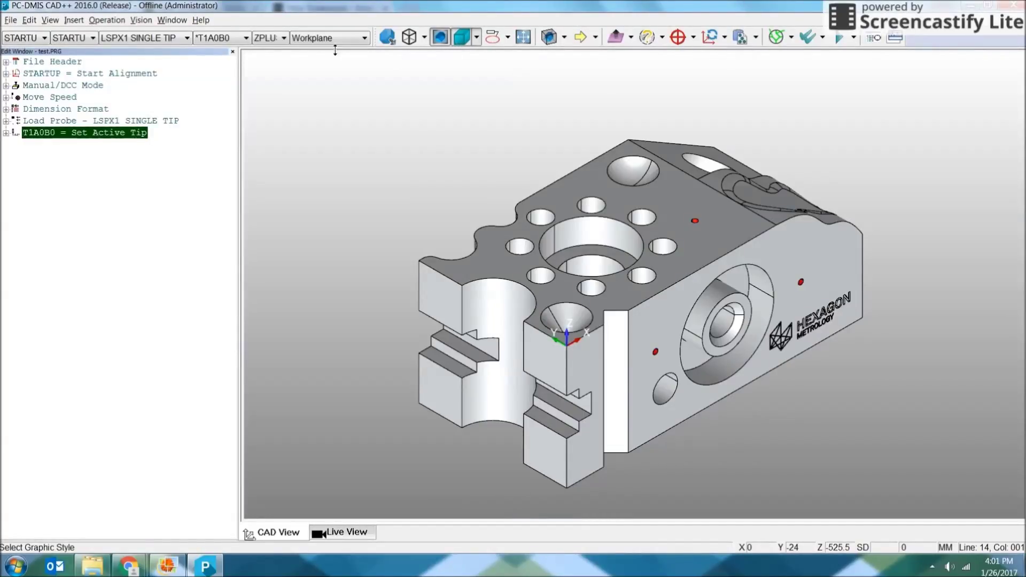
left_click(73, 20)
mouse_move(90, 37)
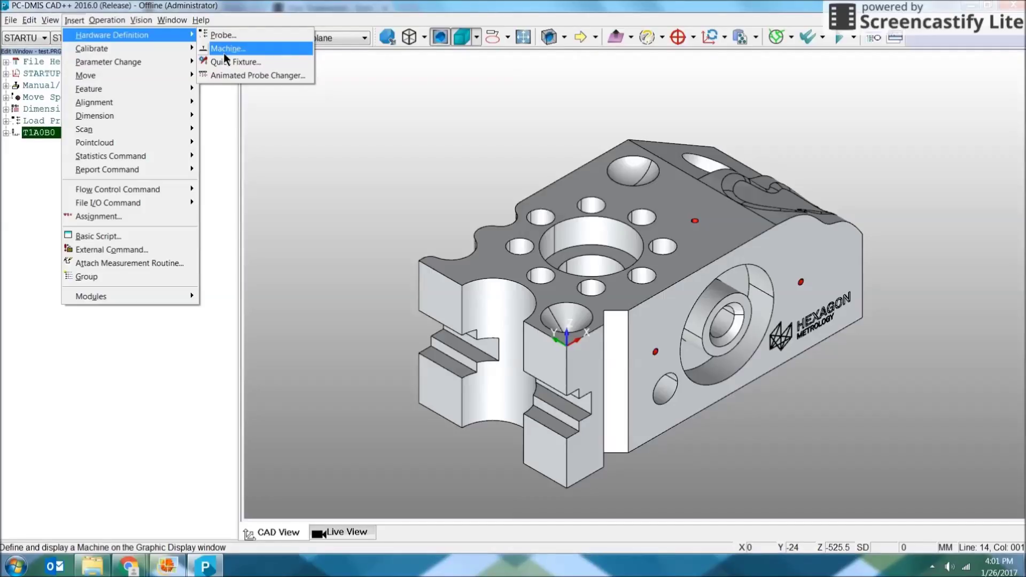
key("Escape")
key("Escape")
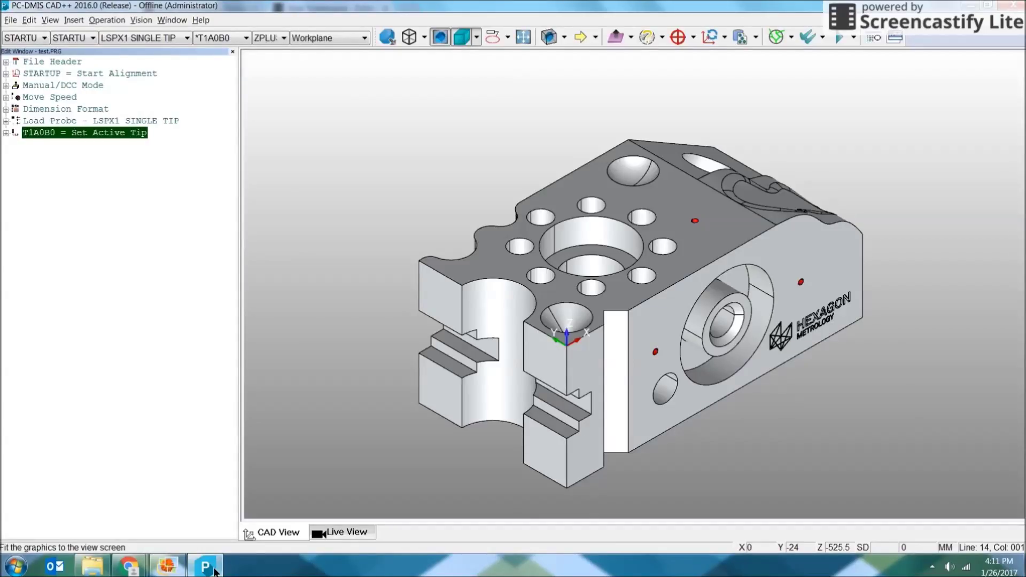
Display the ClearanceCube around the block and enlarge it outward from the top, the logo side and the notched end
left_click(564, 37)
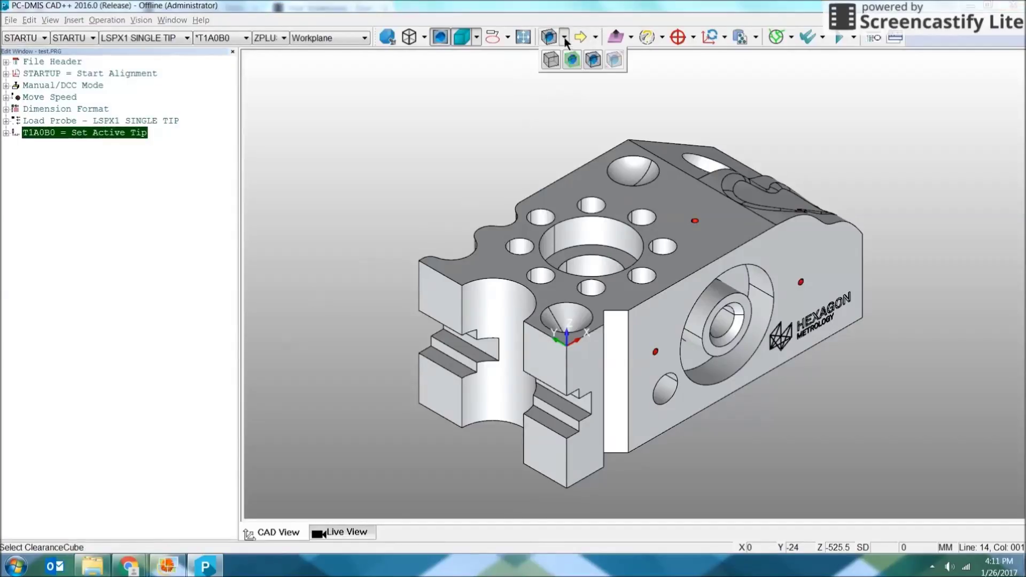
left_click(592, 59)
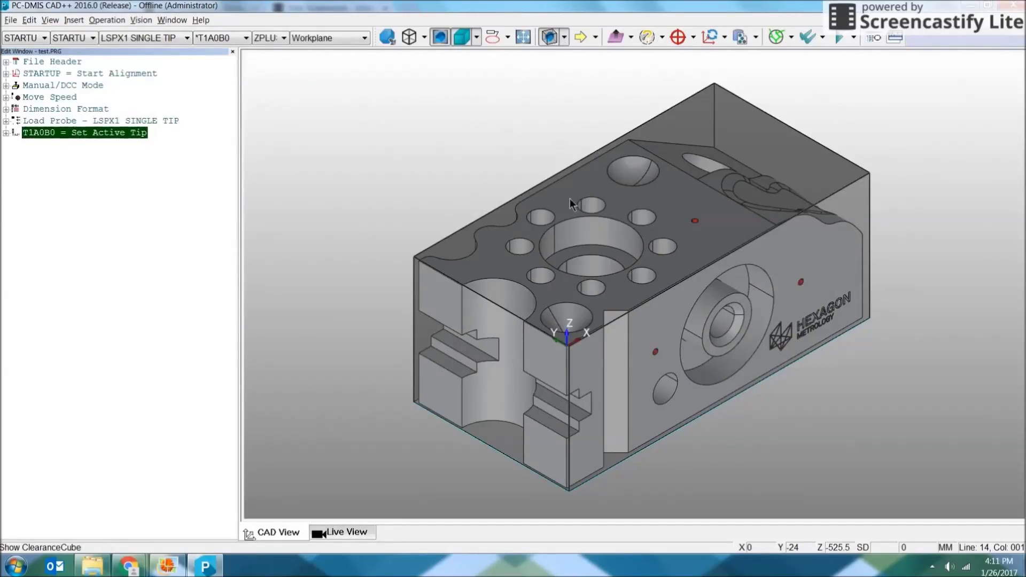
left_click(564, 37)
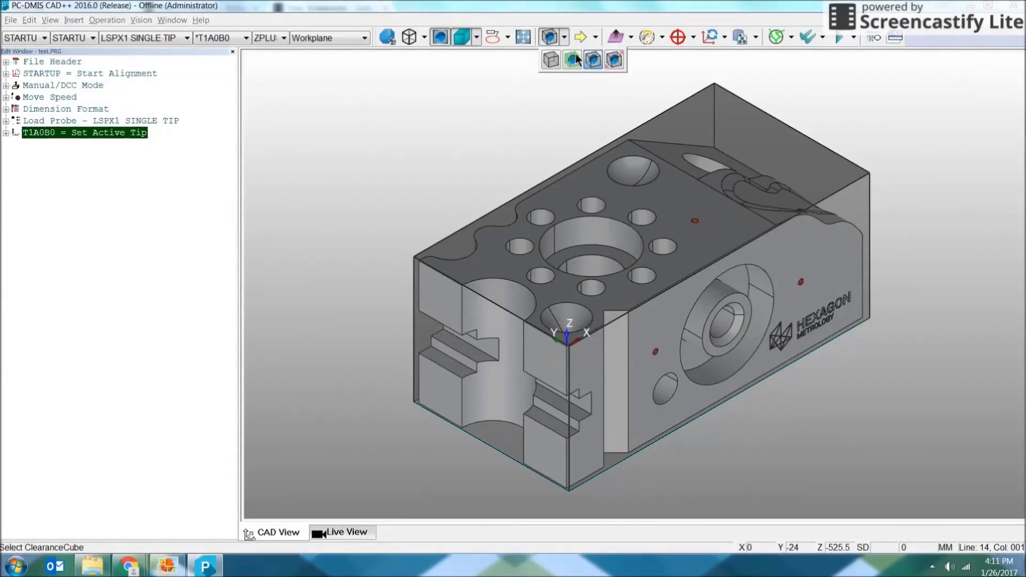
left_click(615, 62)
left_click_drag(625, 201, 629, 158)
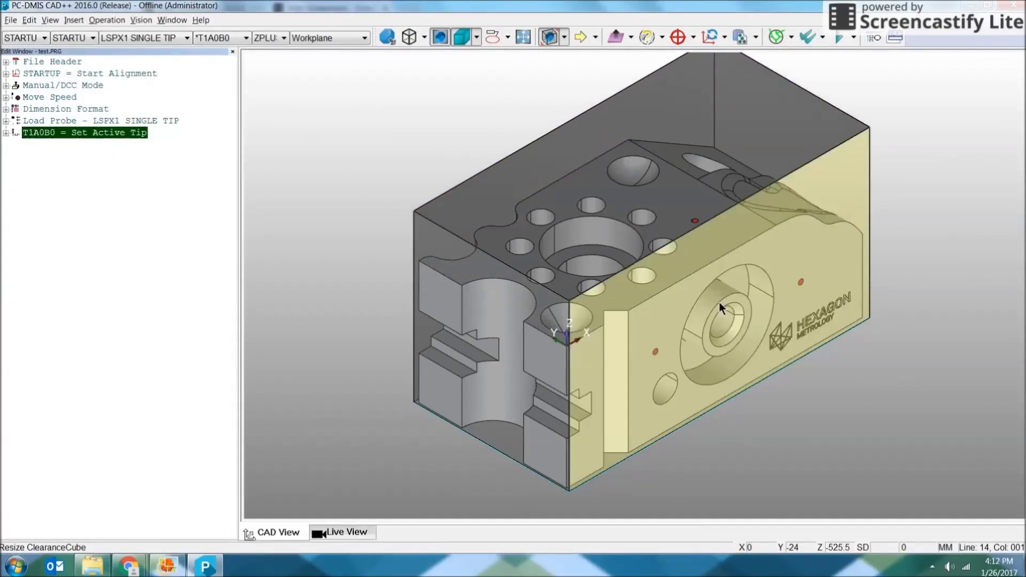
left_click_drag(723, 304, 739, 327)
left_click_drag(556, 343, 520, 361)
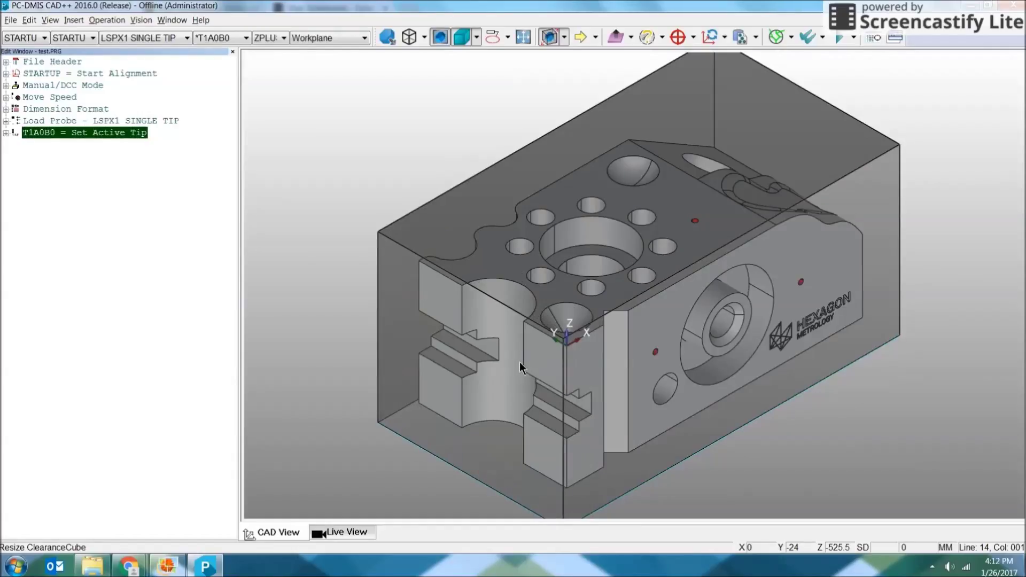
Turn off ClearanceCube resizing and hide the cube
left_click(565, 38)
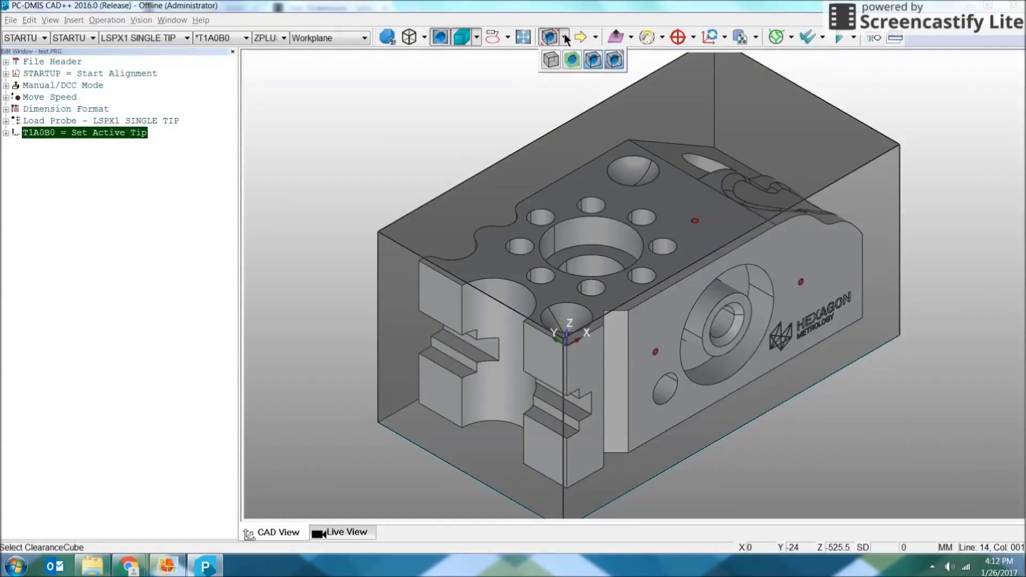
left_click(600, 63)
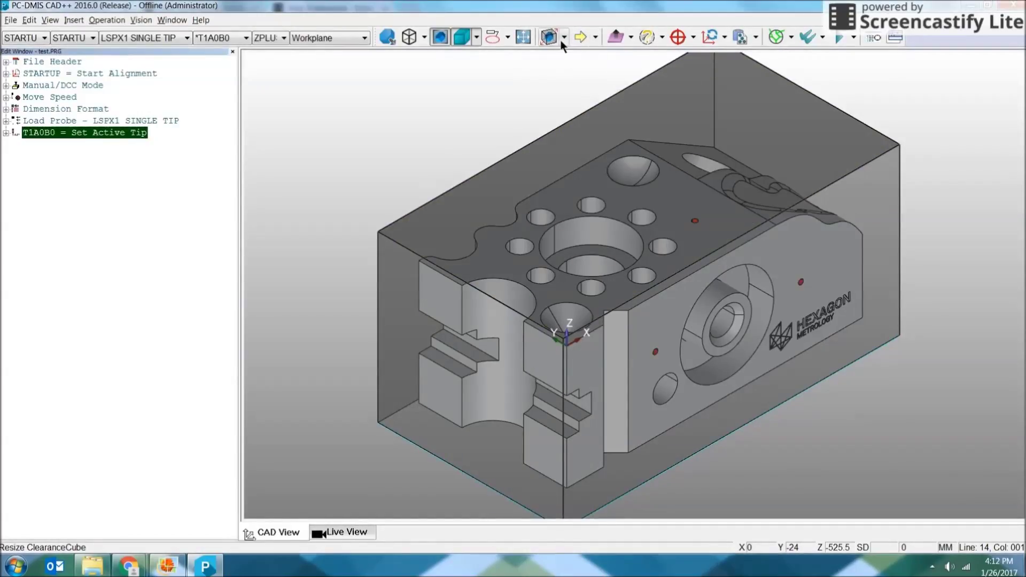
left_click(564, 38)
left_click(594, 60)
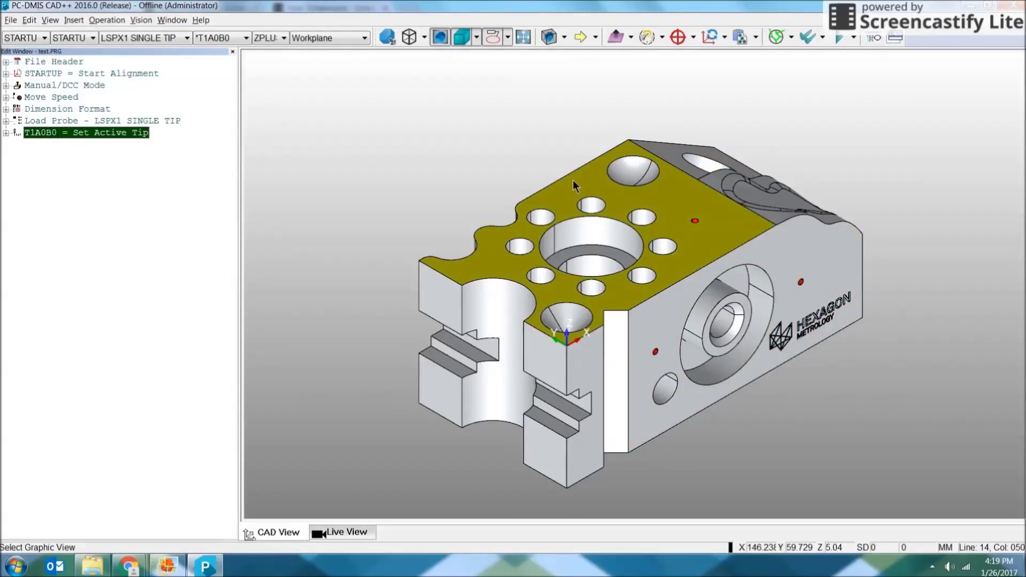
Create a plane on the block's top face and circle features on the large central bore and one small surrounding hole
left_click(669, 195, "shift")
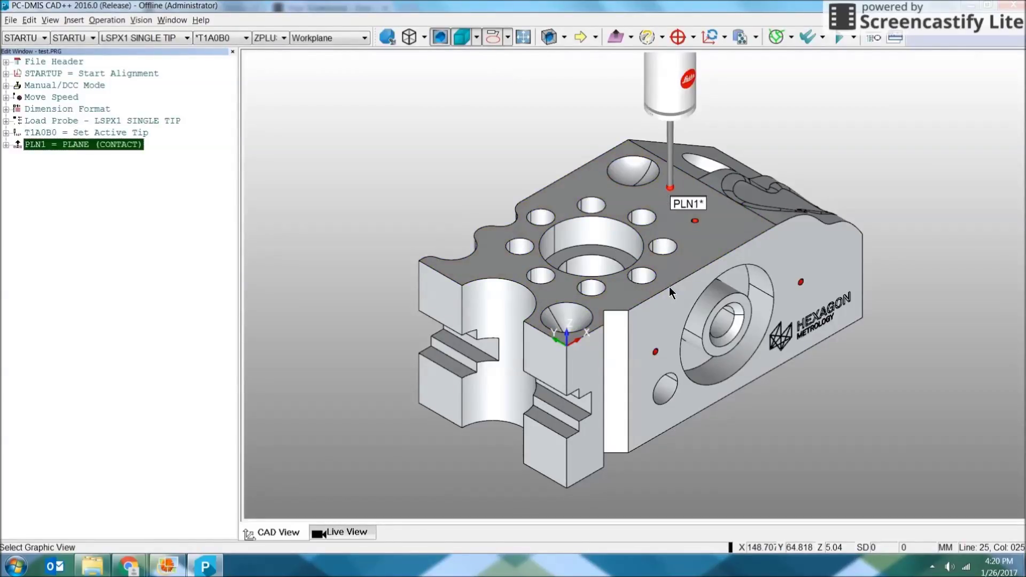
left_click(604, 217)
left_click(650, 216)
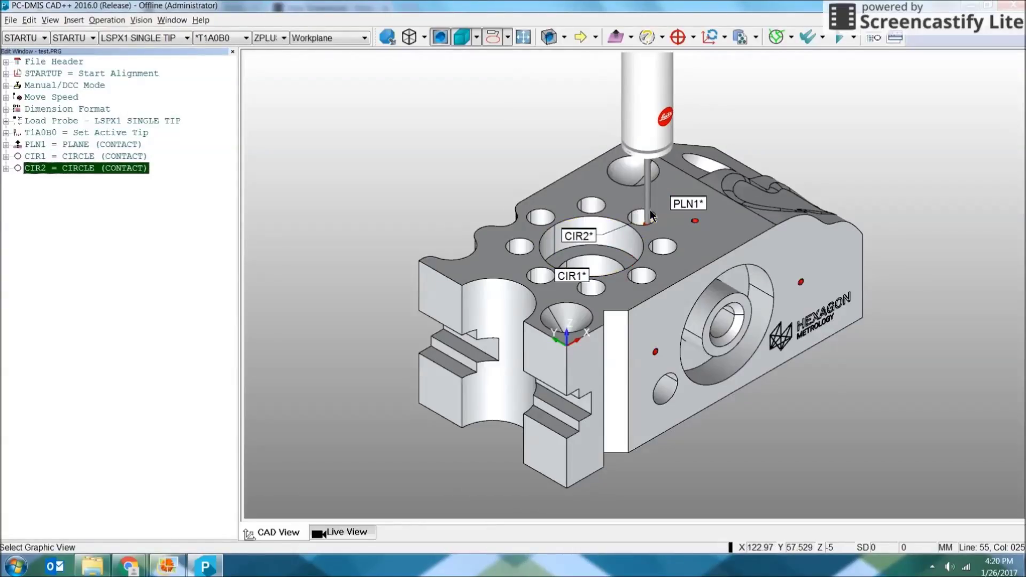
Create manual and DCC alignments from the top plane and the two circles
left_click(111, 146)
left_click(111, 156)
left_click(109, 168)
left_click(707, 41)
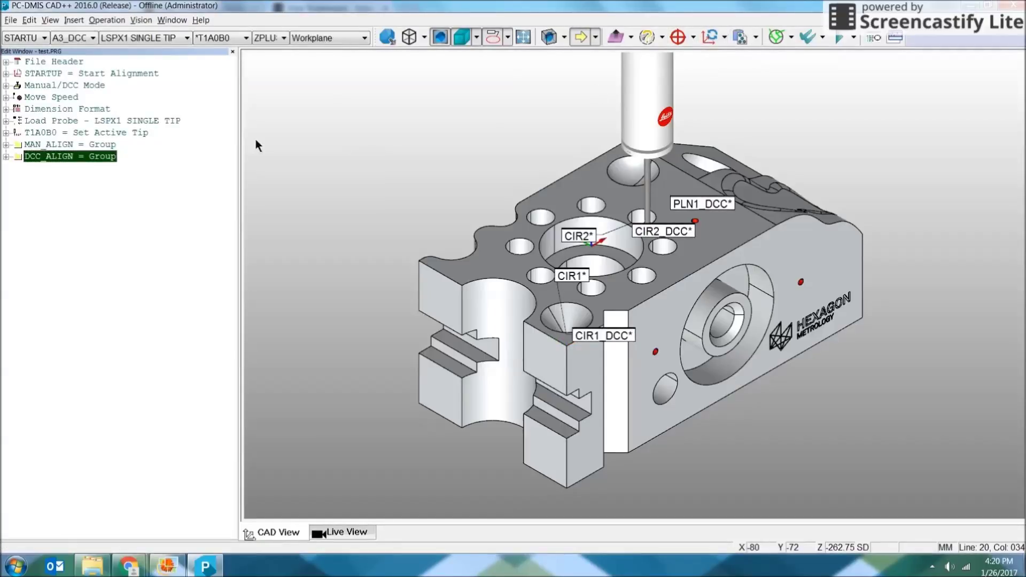
Expand the MAN_ALIGN and DCC_ALIGN groups and examine the plane and circle features inside each
left_click(5, 144)
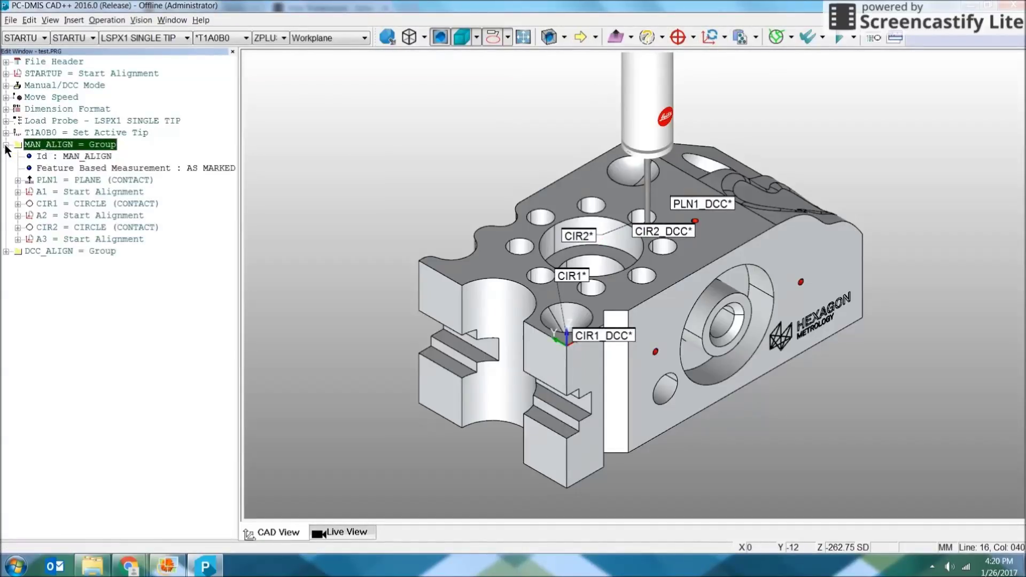
left_click(61, 183)
left_click(60, 207)
left_click(60, 230)
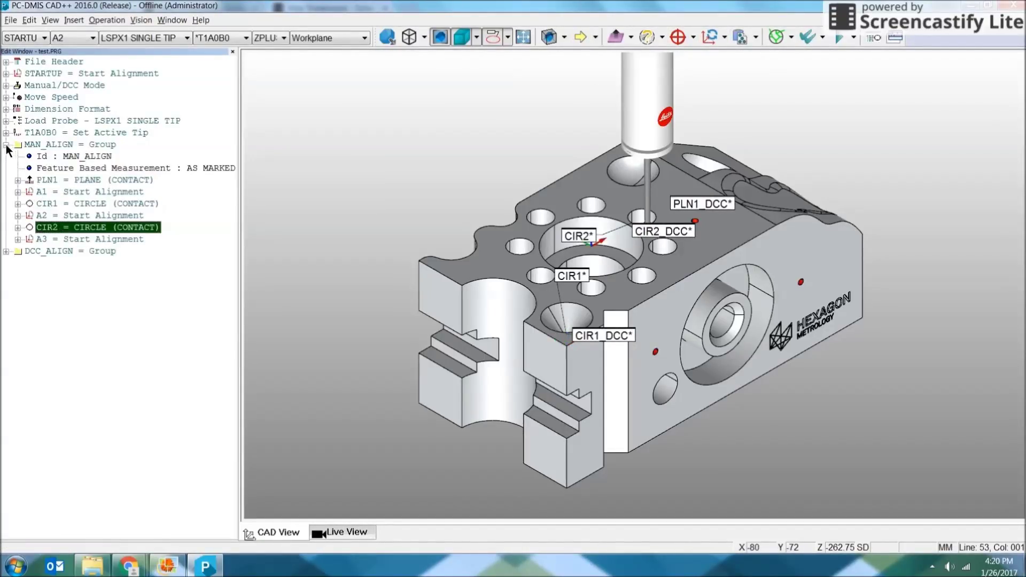
left_click(6, 251)
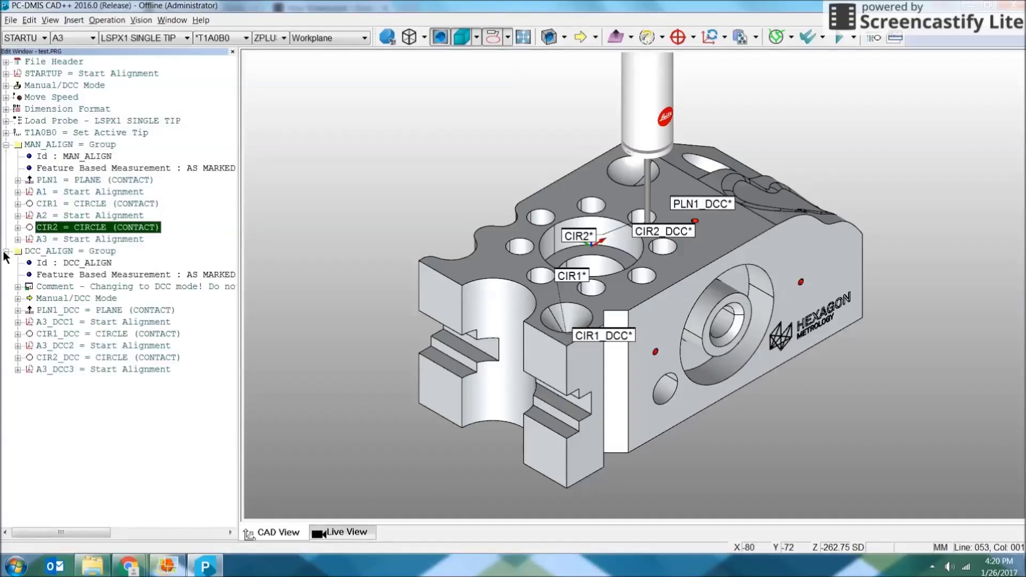
left_click(61, 311)
left_click(61, 334)
left_click(60, 357)
Open the PLN1_DCC plane's Auto Feature settings and hide the feature labels on the model
left_click(69, 310)
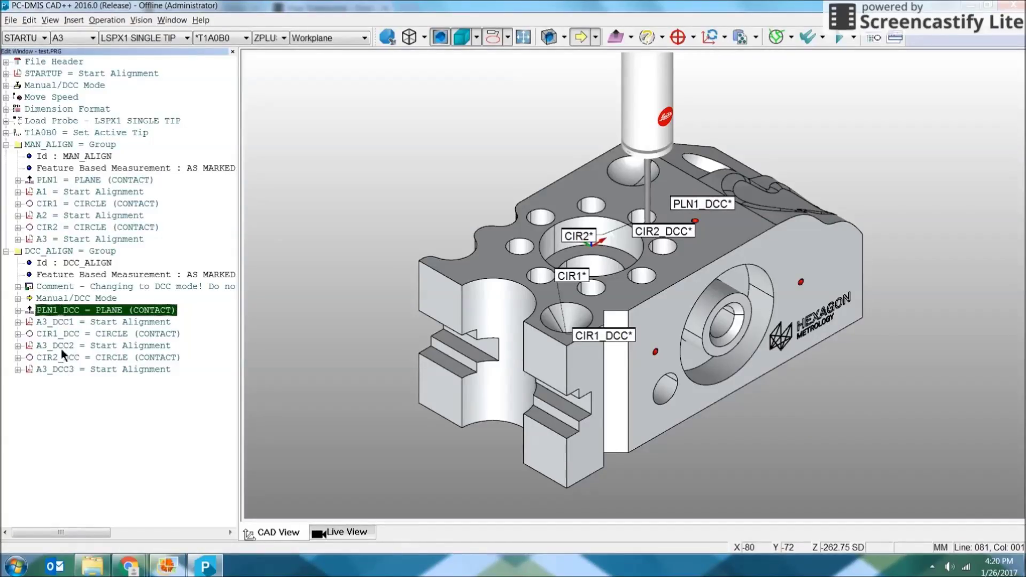
double_click(65, 312)
right_click_drag(477, 286, 365, 283)
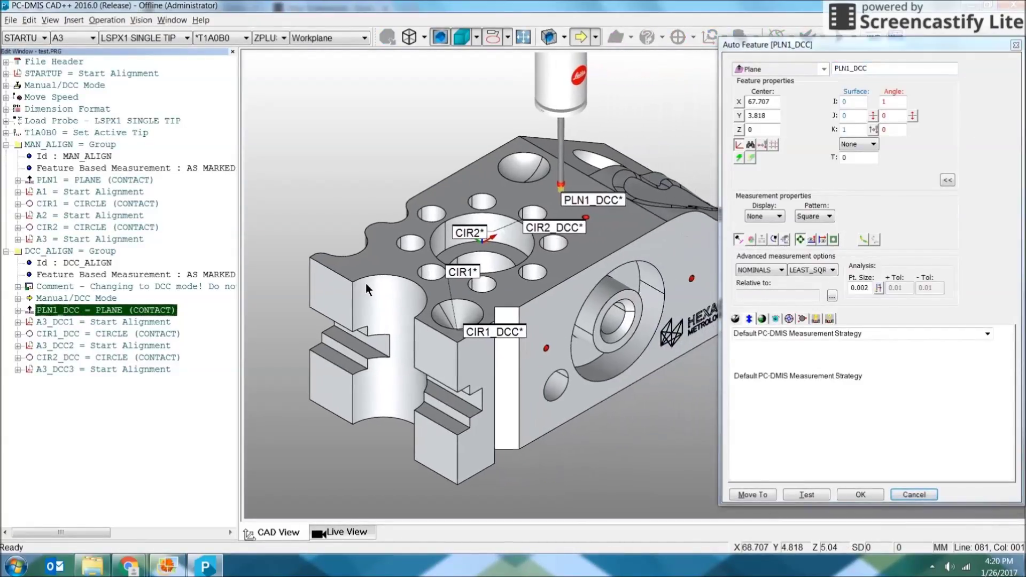
left_click(491, 38)
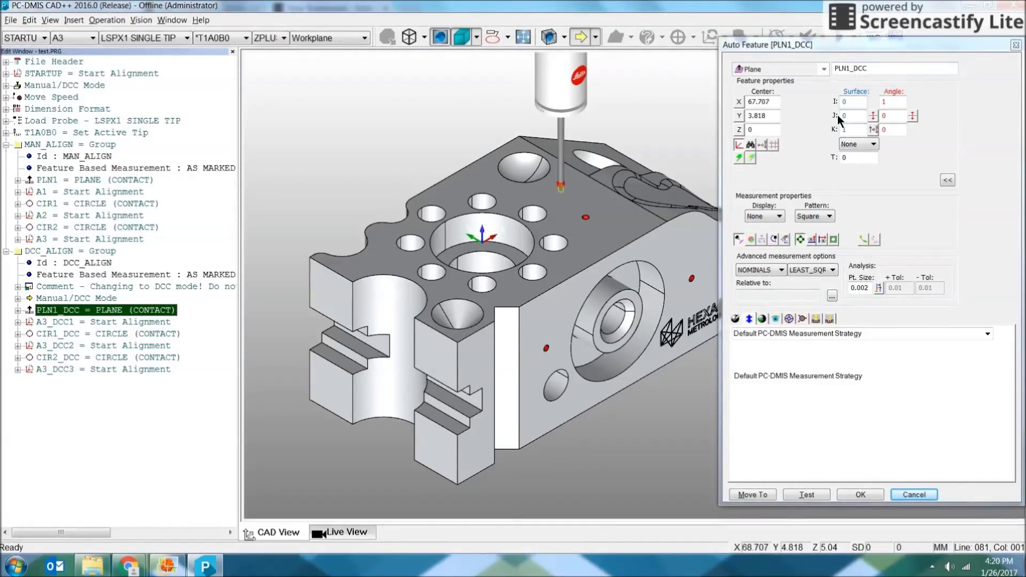
Rename the PLN1_DCC plane DATUM_A and turn on void detection for it
left_click_drag(867, 68, 816, 69)
type("DATUM")
type(")")
type("_A")
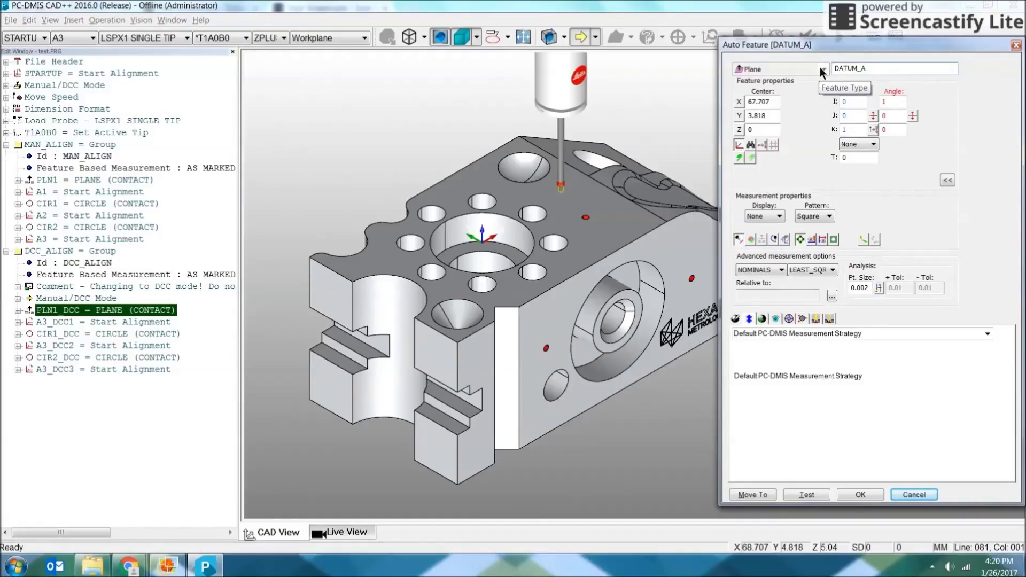
left_click(834, 241)
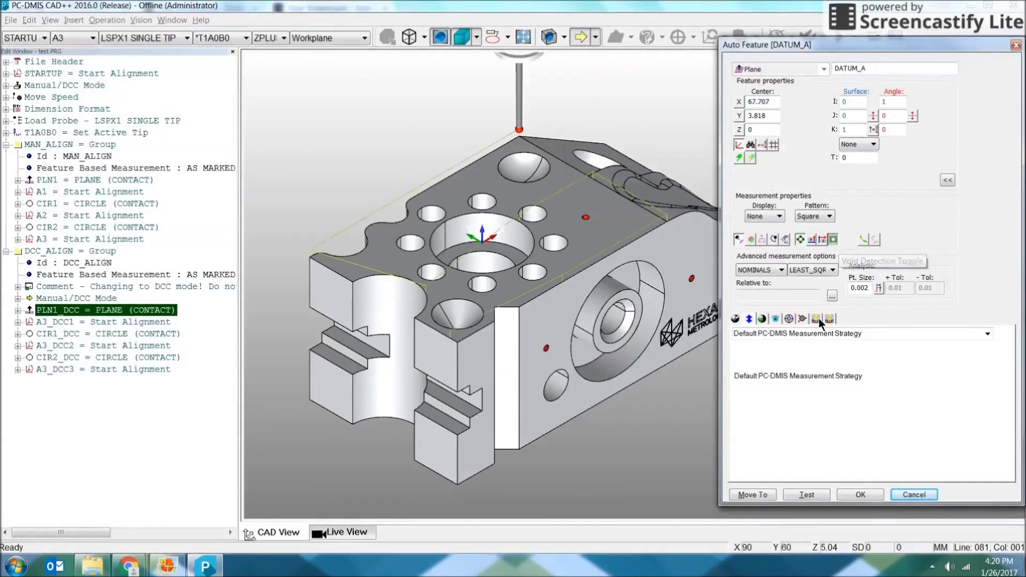
Increase the hits per row on the DATUM_A plane and apply a void detection boundary offset of 1.5
left_click(789, 319)
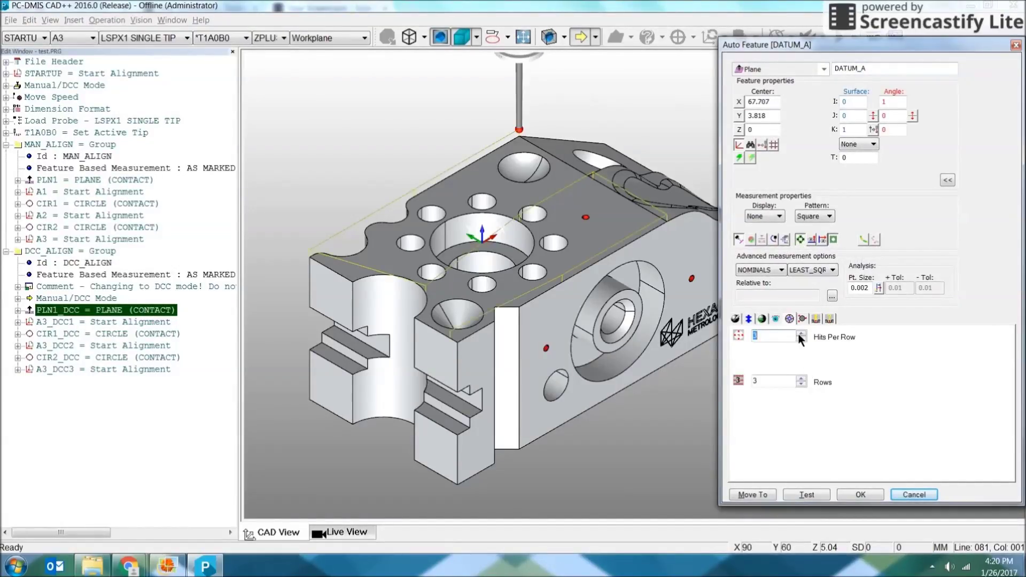
left_click(800, 333)
left_click(816, 319)
left_click(759, 388)
double_click(779, 403)
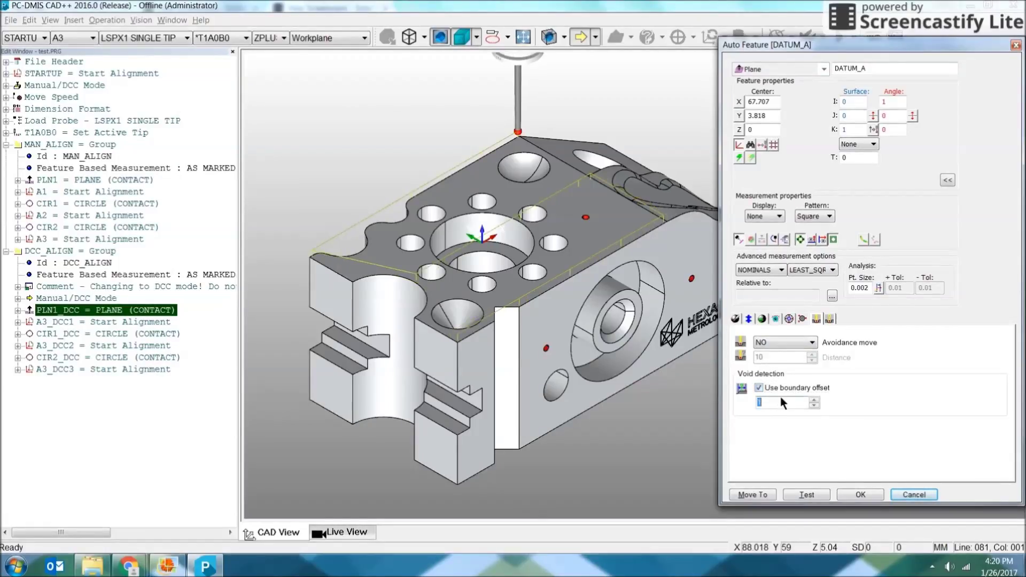
type("1.5")
mouse_move(573, 206)
middle_mouse_down()
mouse_move(653, 252)
mouse_move(652, 285)
mouse_move(570, 291)
mouse_move(559, 239)
mouse_move(575, 200)
middle_mouse_up()
left_click(582, 211)
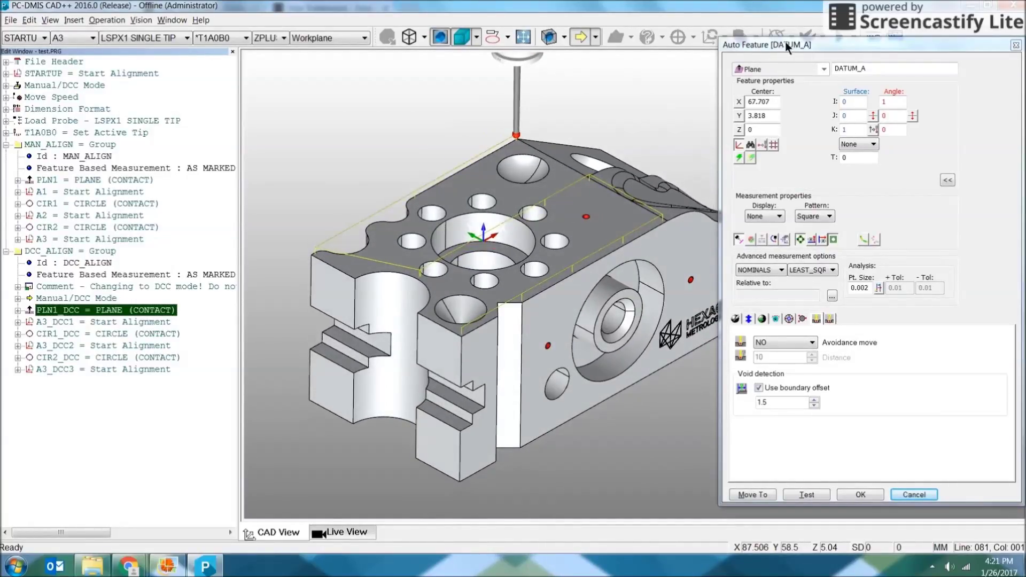
left_click(864, 498)
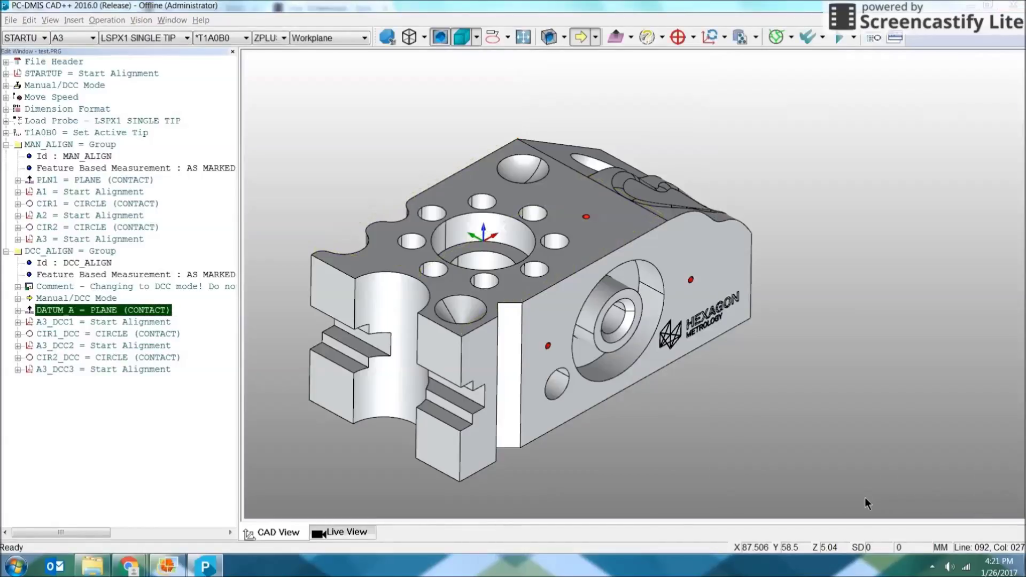
Set CIR1_DCC to Adaptive Circle Scan with size, location and form tolerances enabled and the surface type Machined
left_click(109, 334)
double_click(109, 336)
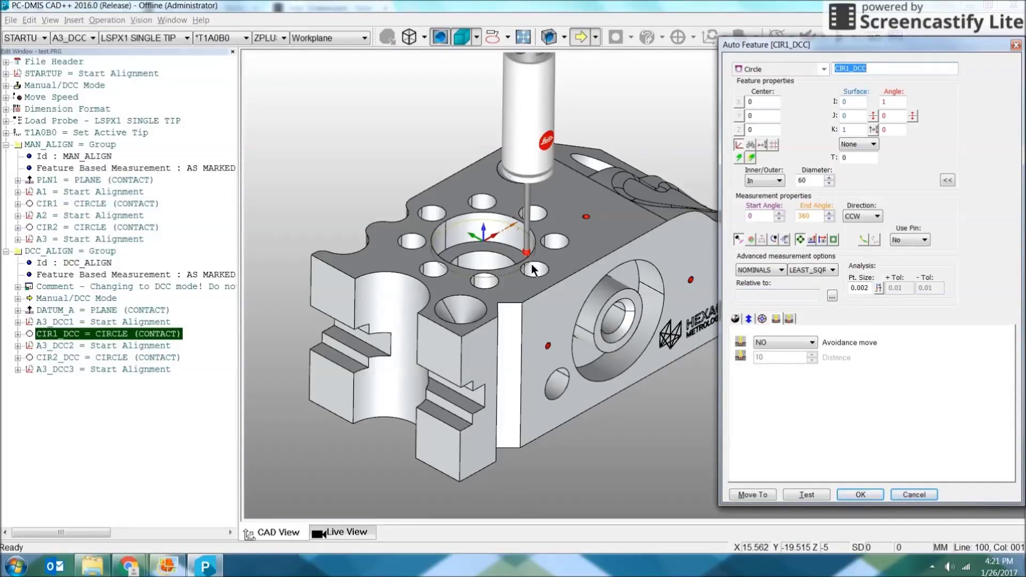
left_click(748, 319)
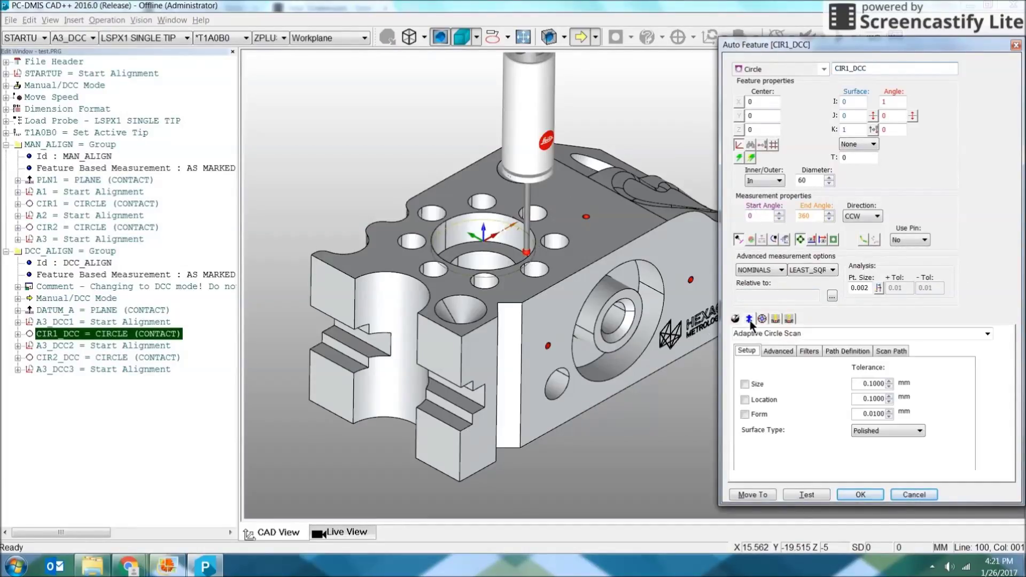
left_click(987, 334)
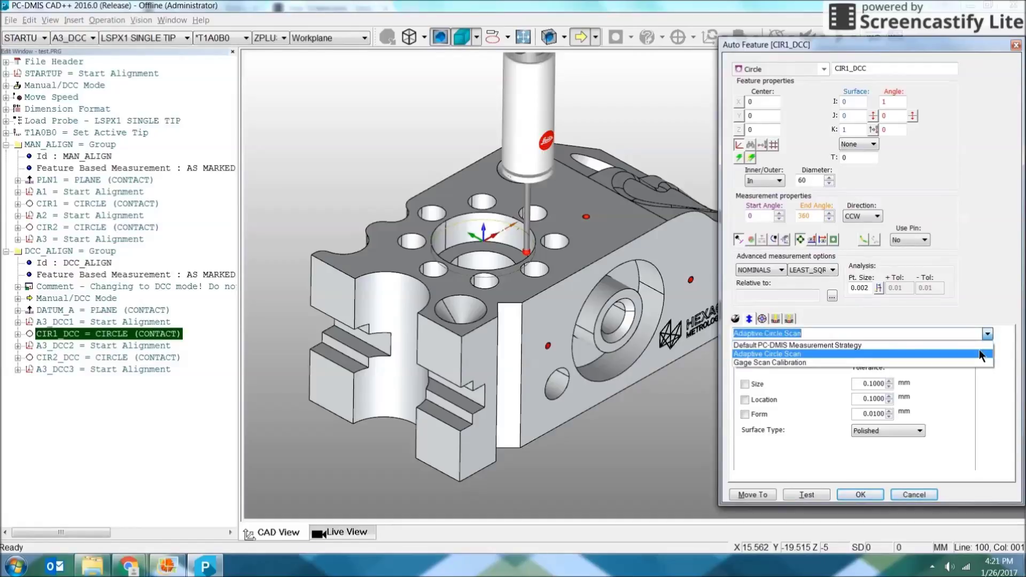
left_click(970, 354)
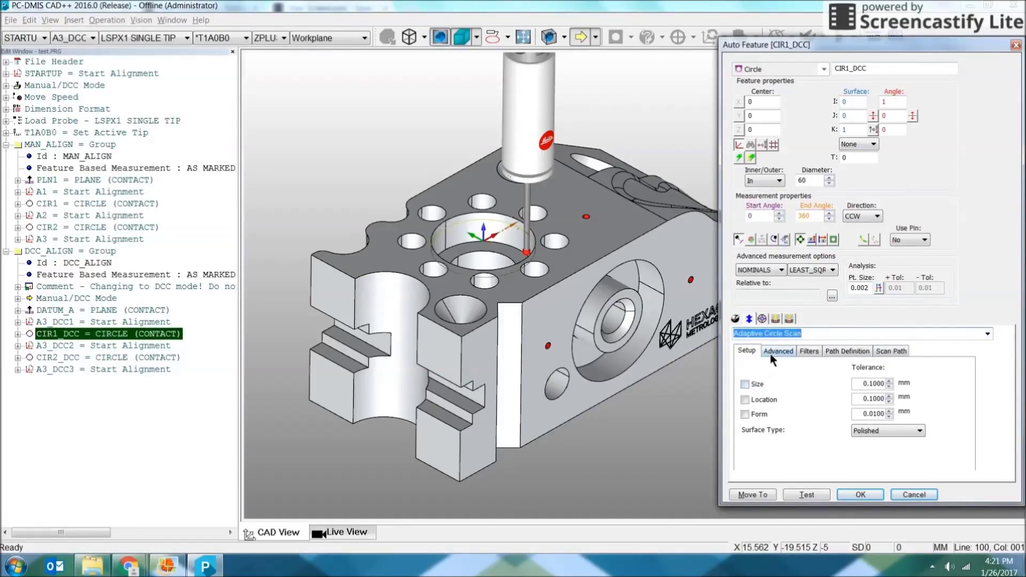
left_click(744, 384)
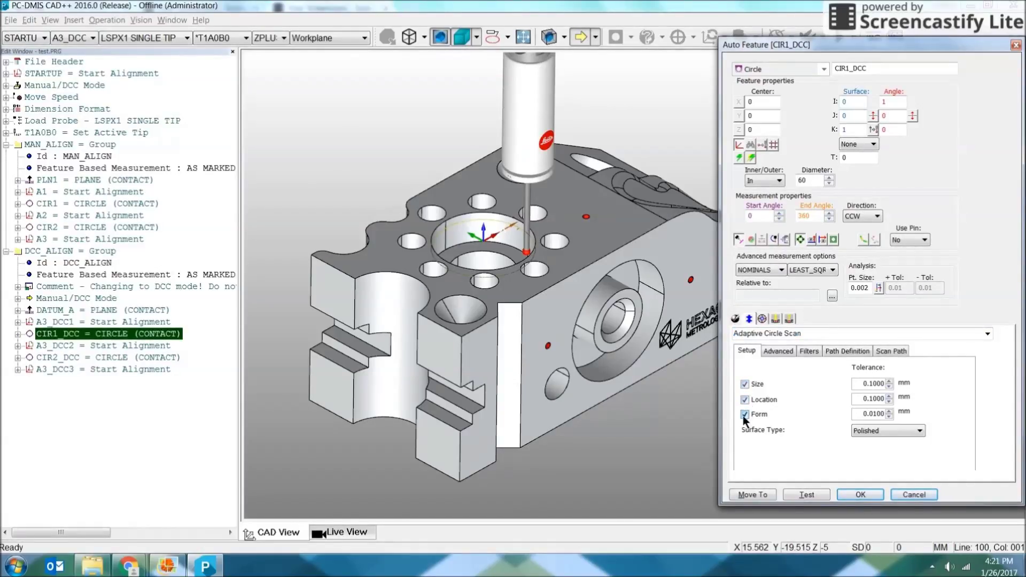
left_click(887, 433)
left_click(876, 446)
left_click(771, 352)
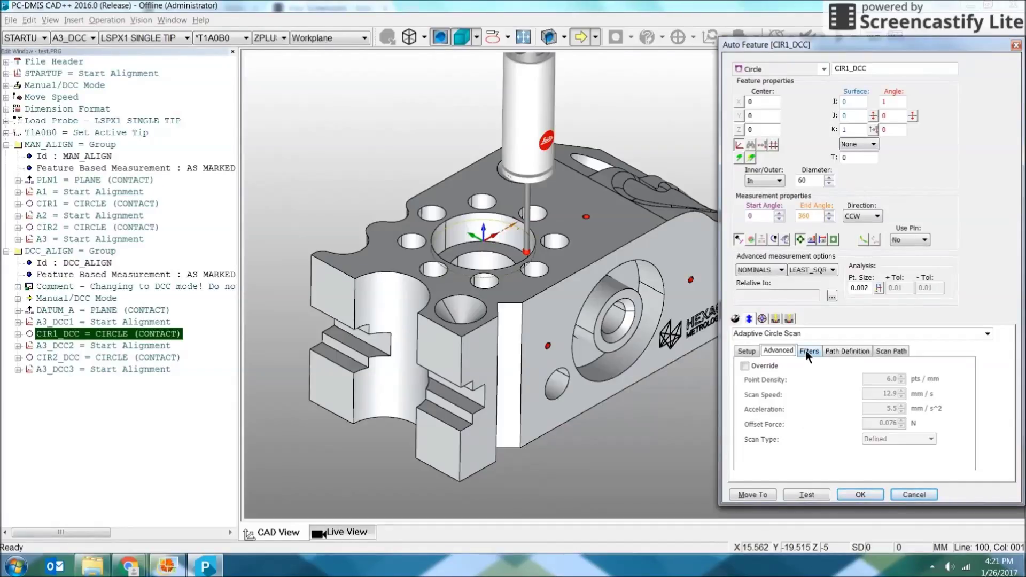
left_click(861, 495)
Enable the size, location and form tolerances for CIR2_DCC's adaptive circle scan and set its surface type to Machined
double_click(131, 358)
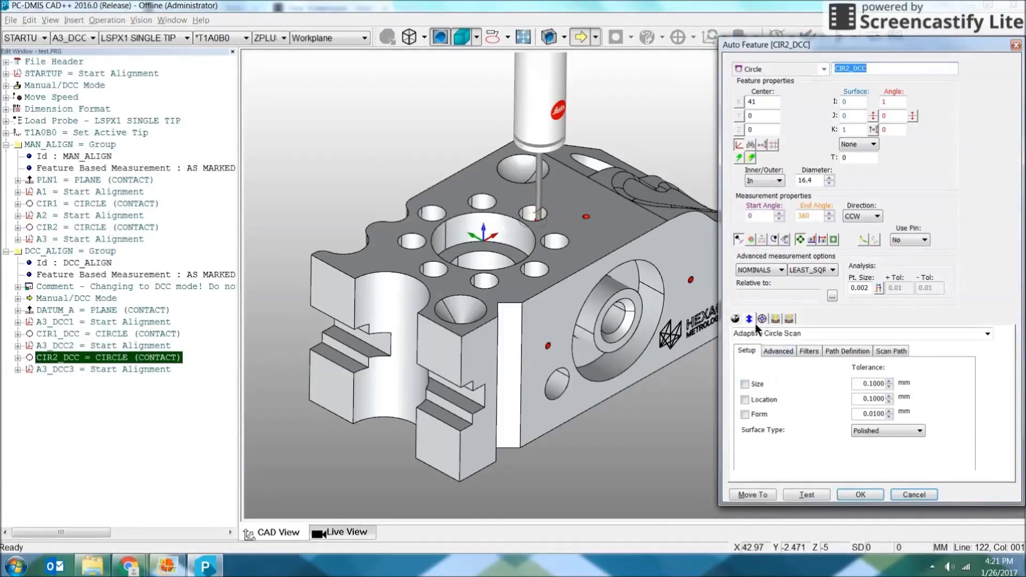
left_click(744, 384)
left_click(744, 400)
left_click(745, 415)
left_click(884, 436)
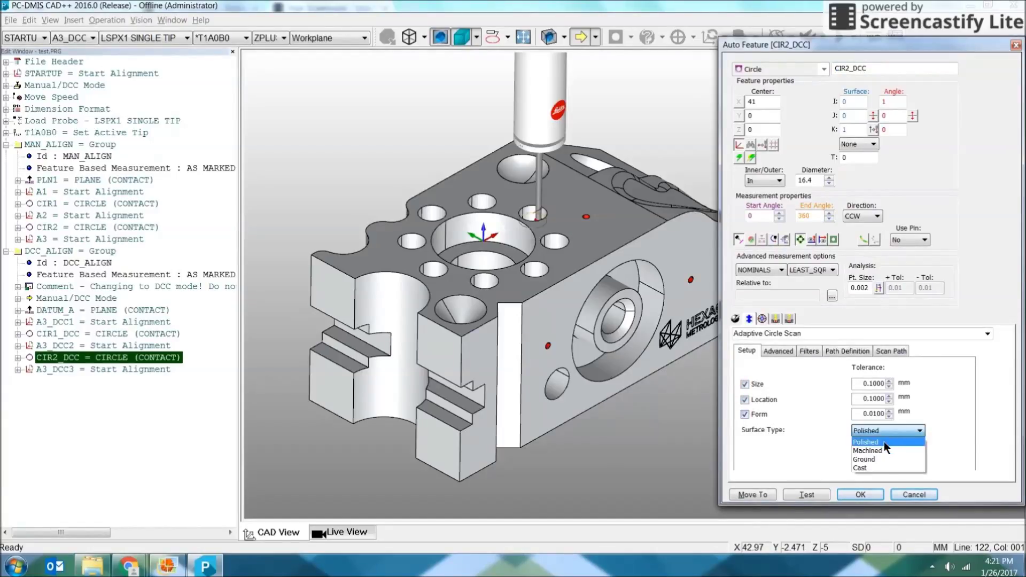
left_click(882, 449)
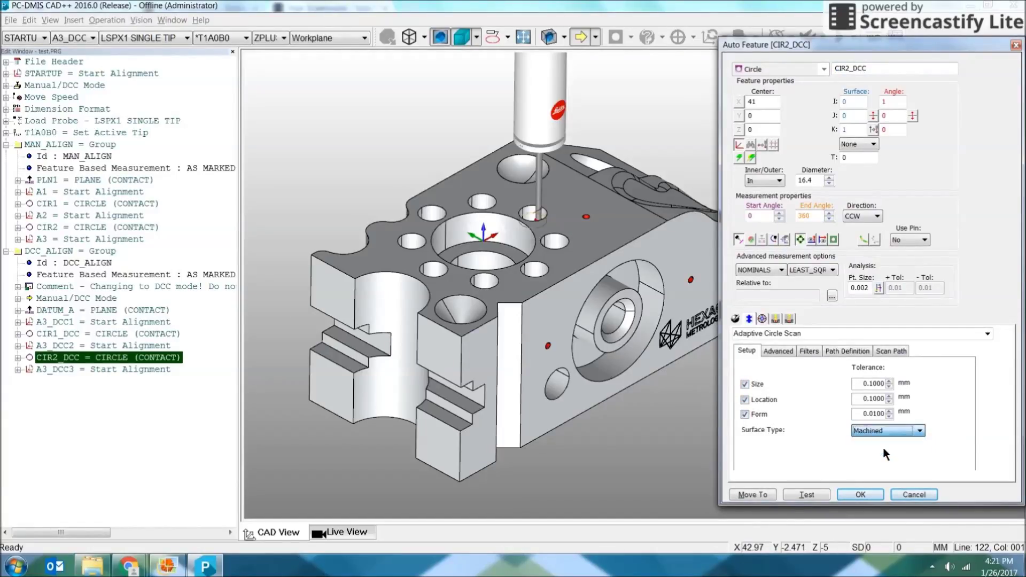
left_click(860, 495)
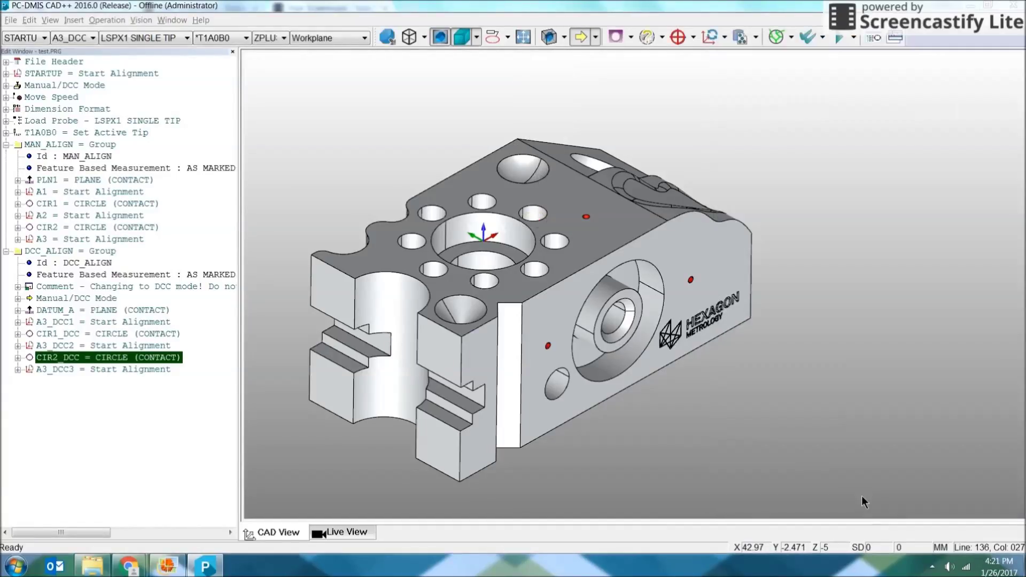
Collapse the DCC_ALIGN and MAN_ALIGN groups and fit the model in the graphics view
left_click(6, 251)
left_click(6, 144)
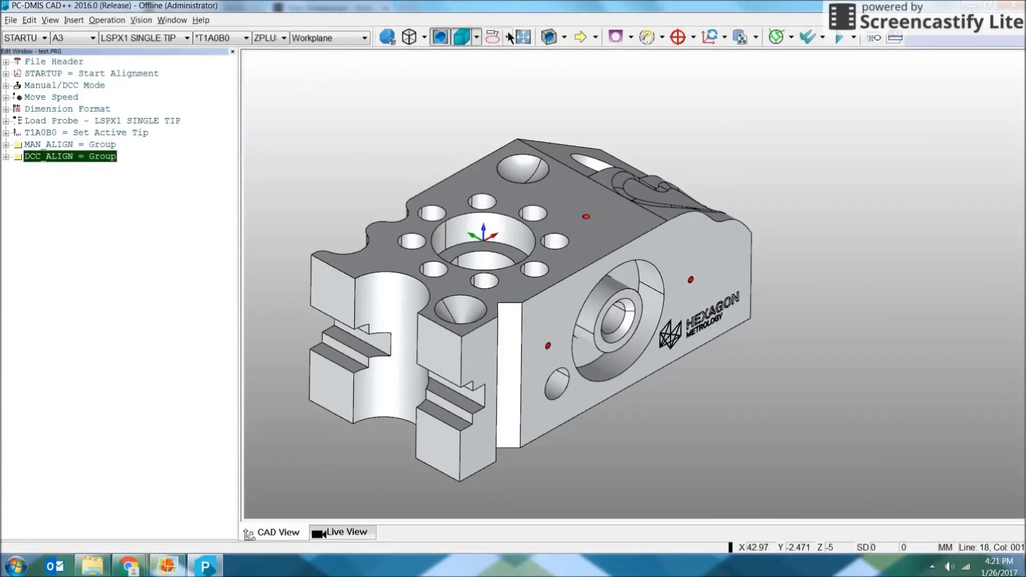
left_click(524, 37)
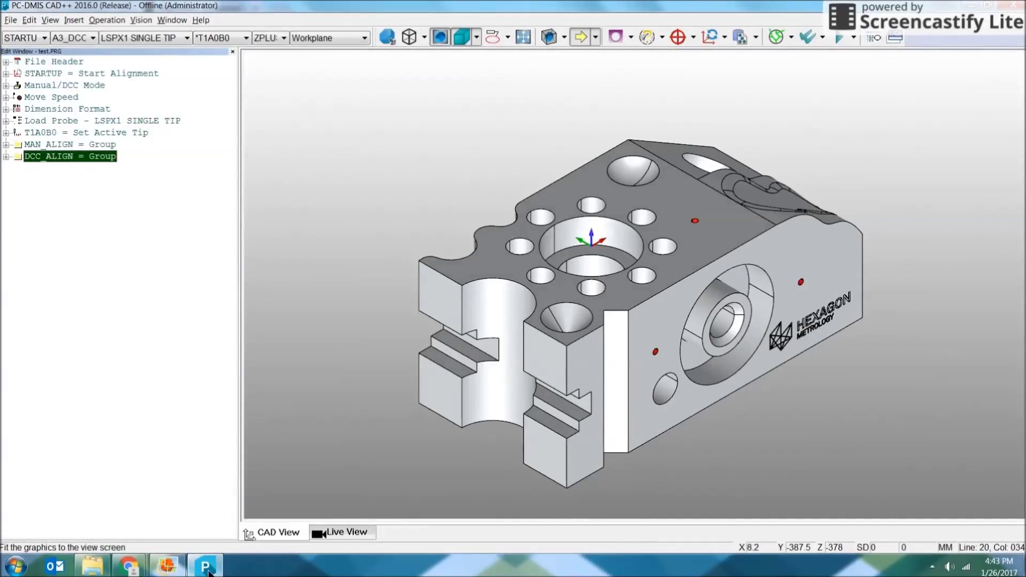
Switch to the part drawing in Photo Gallery to check the datum callouts, and return to PC-DMIS
left_click(170, 569)
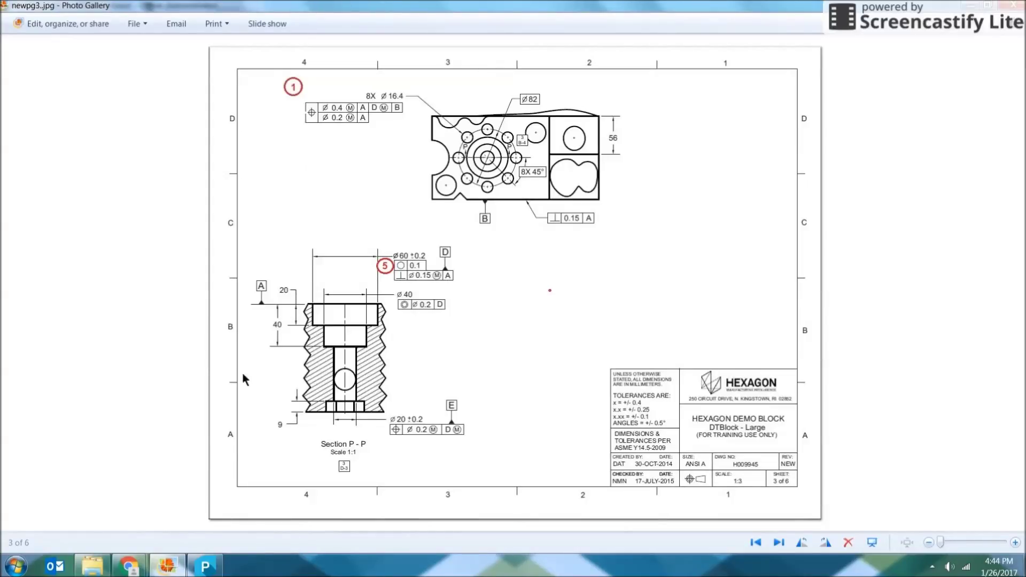
left_click(209, 567)
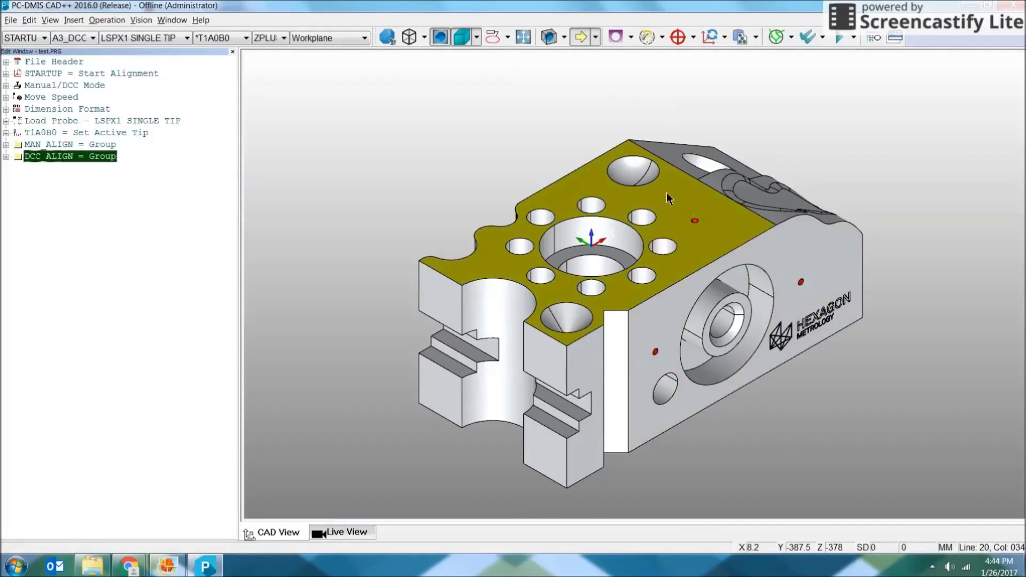
Create a plane on the block's long side face, using tip 1 with wrist angles A -90 and B 0
left_click(807, 249)
left_click_drag(563, 245, 434, 97)
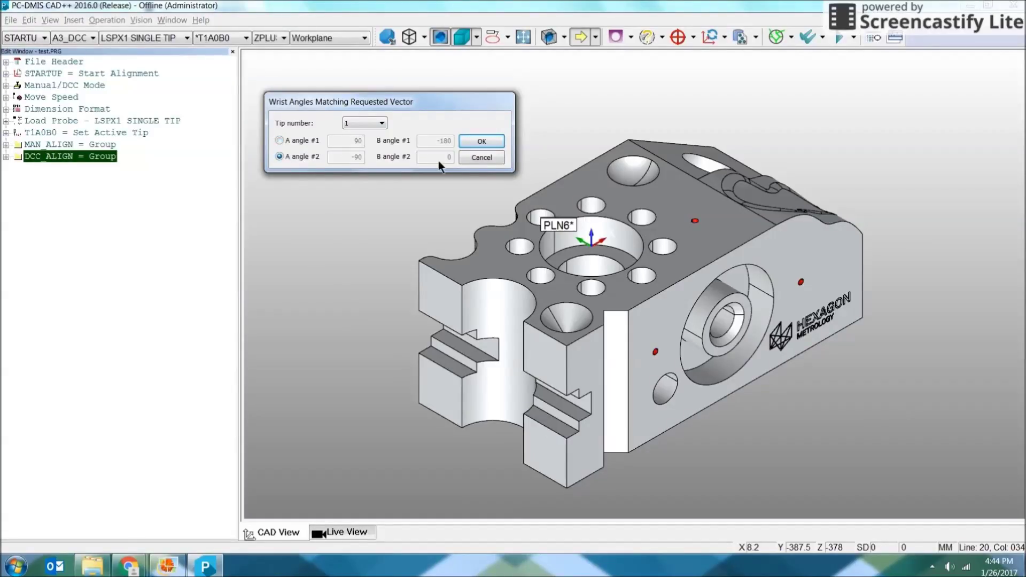
left_click(481, 141)
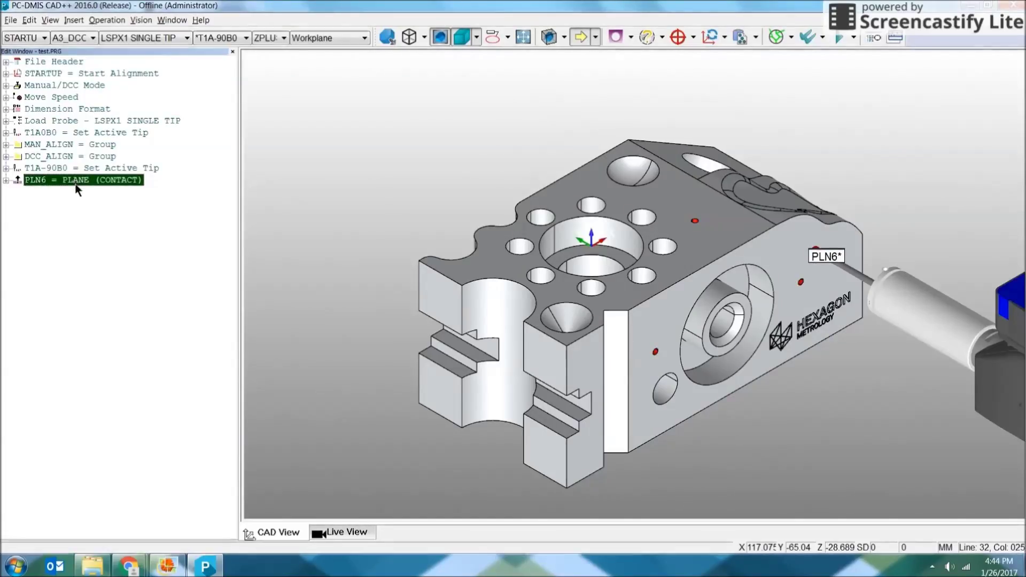
Rename the side-face plane PLN6 as DATUM_B
left_click(83, 169)
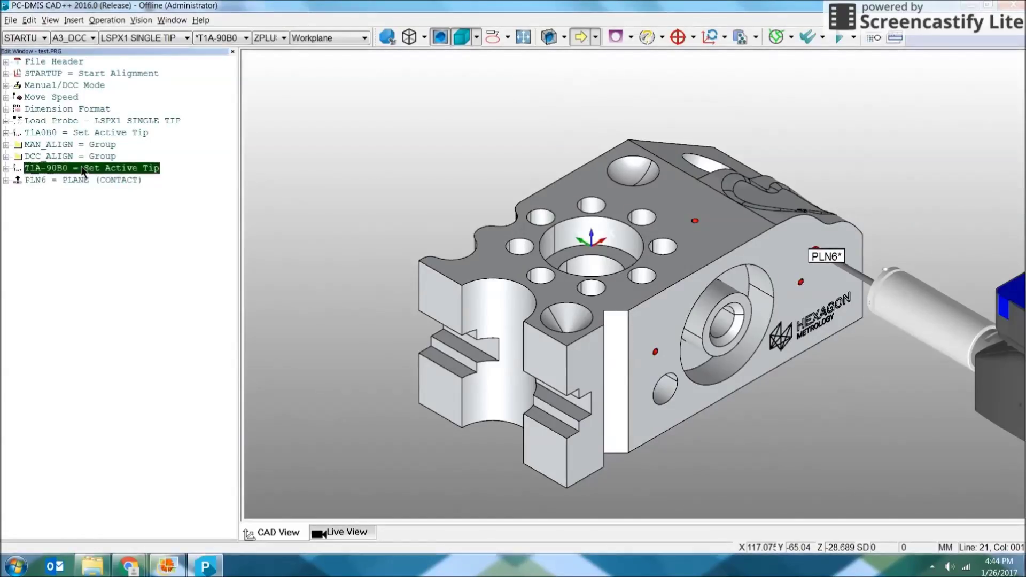
double_click(83, 181)
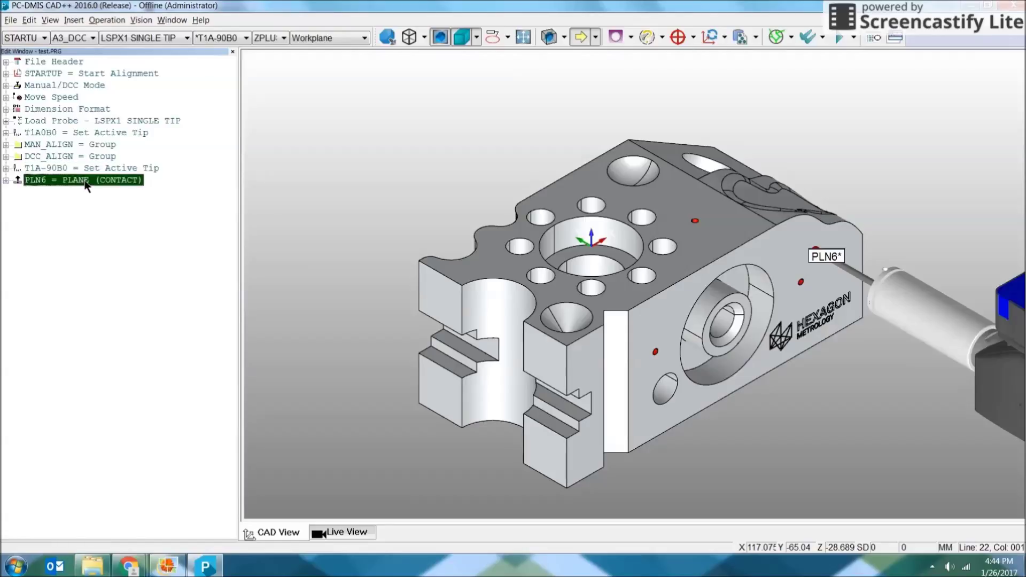
type("DA")
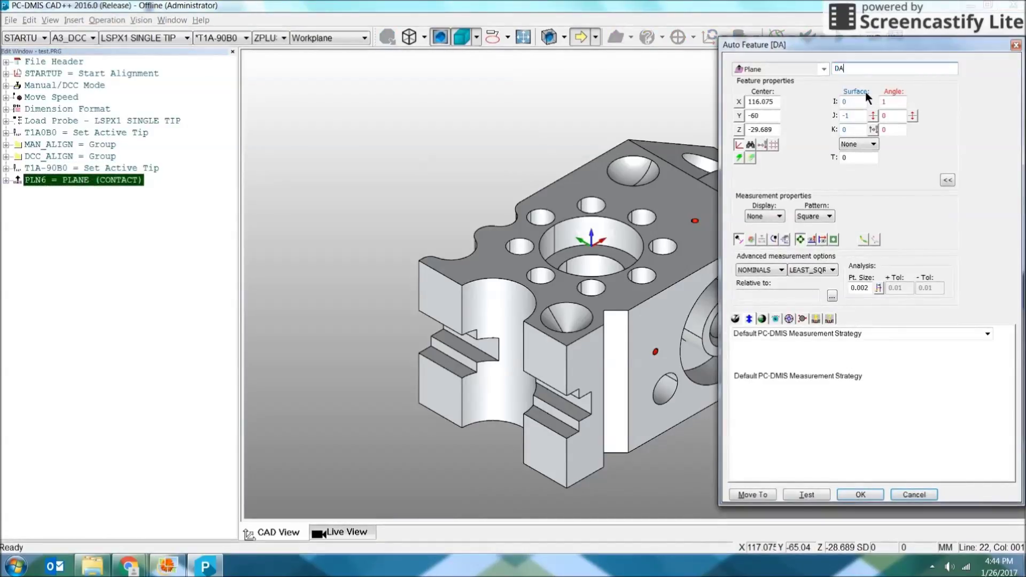
type("TUM_B")
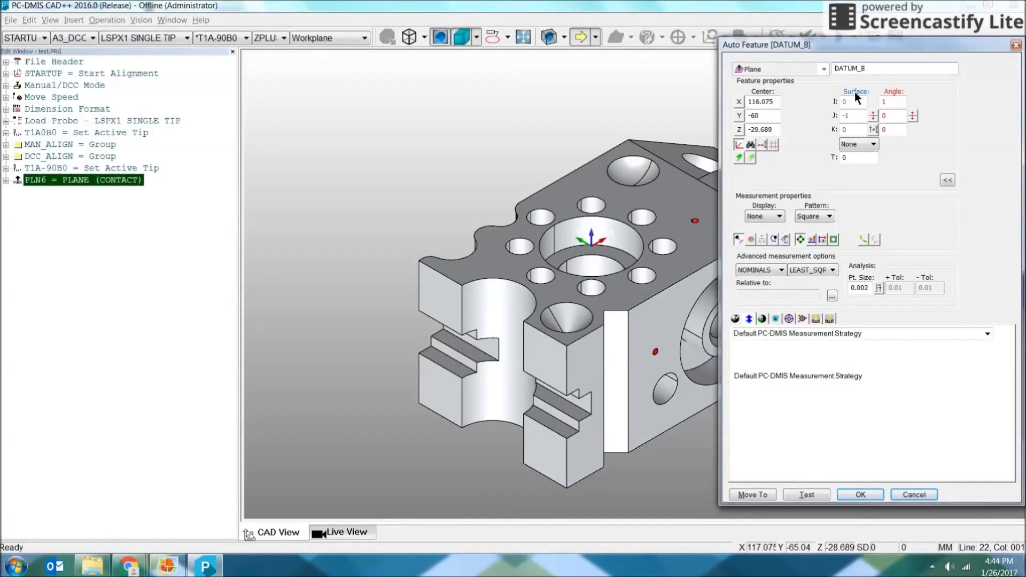
left_click(860, 494)
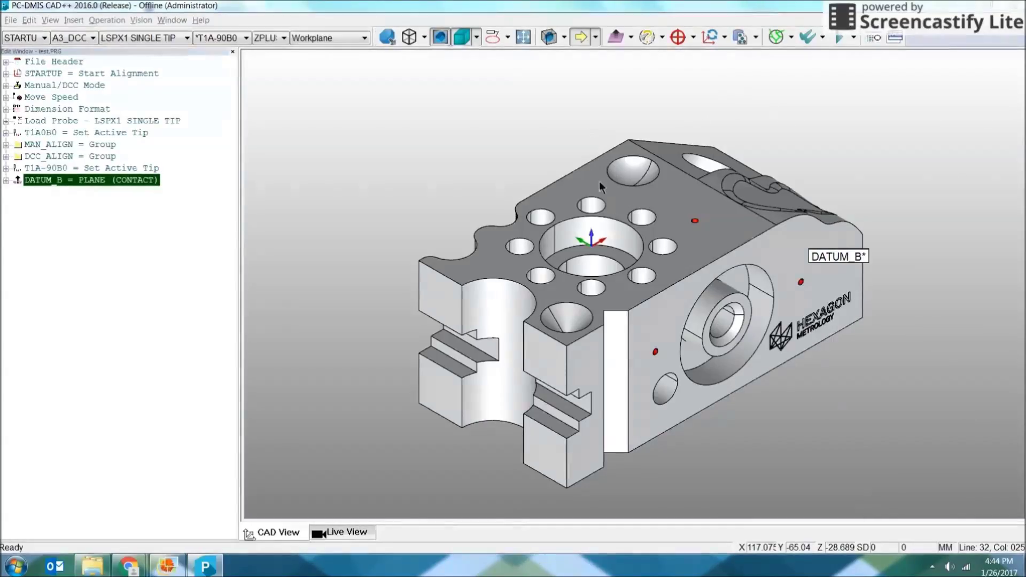
Start a circle auto feature on the small hole beside the central bore, centred at X 0, Y 41
left_click(631, 37)
left_click(781, 59)
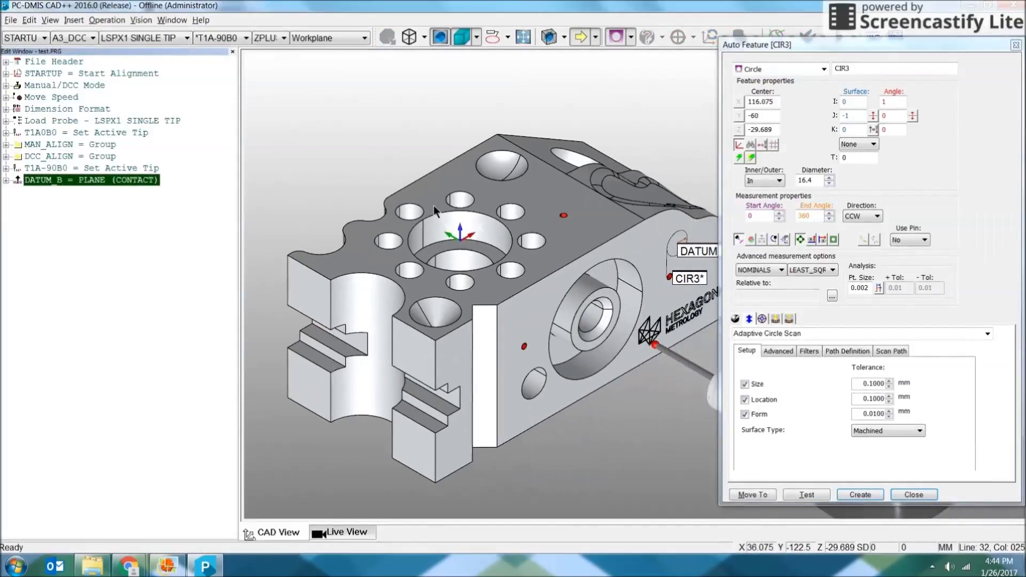
left_click(403, 211)
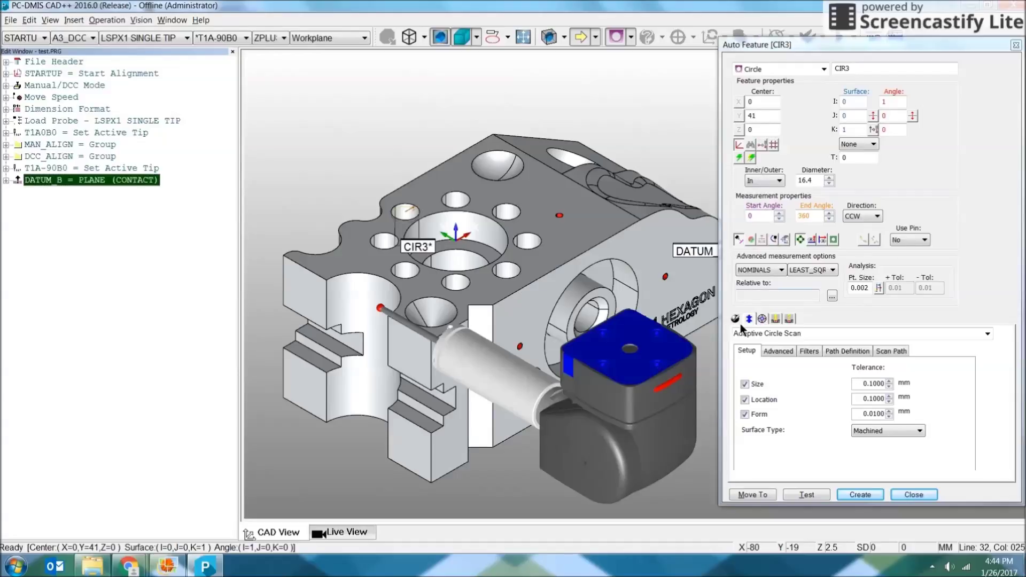
Try the Default PC-DMIS Measurement Strategy on the new circle with 12 hits
left_click(987, 334)
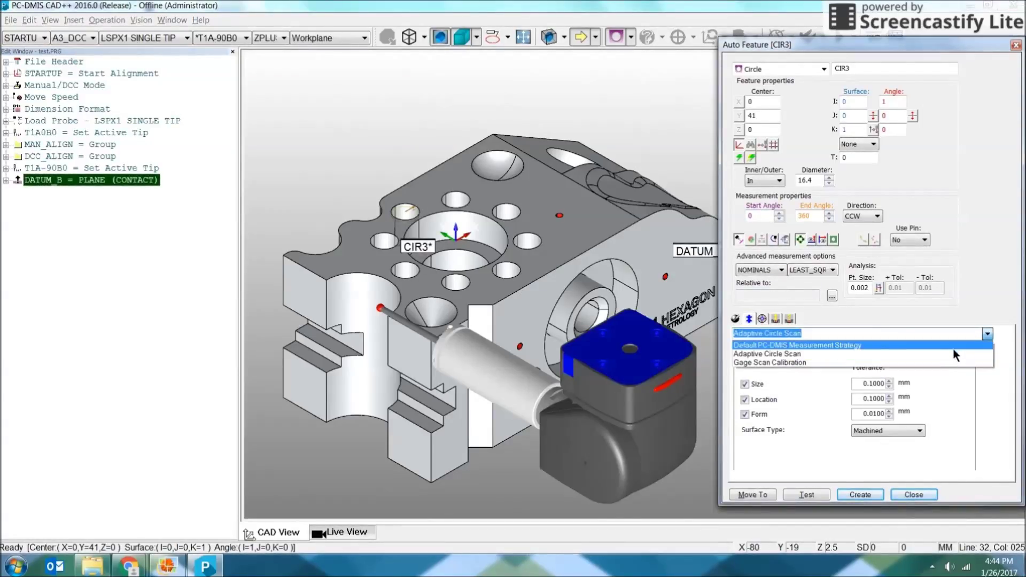
left_click(952, 346)
left_click(800, 319)
left_click(801, 339)
left_click(801, 340)
left_click(801, 339)
left_click(801, 339)
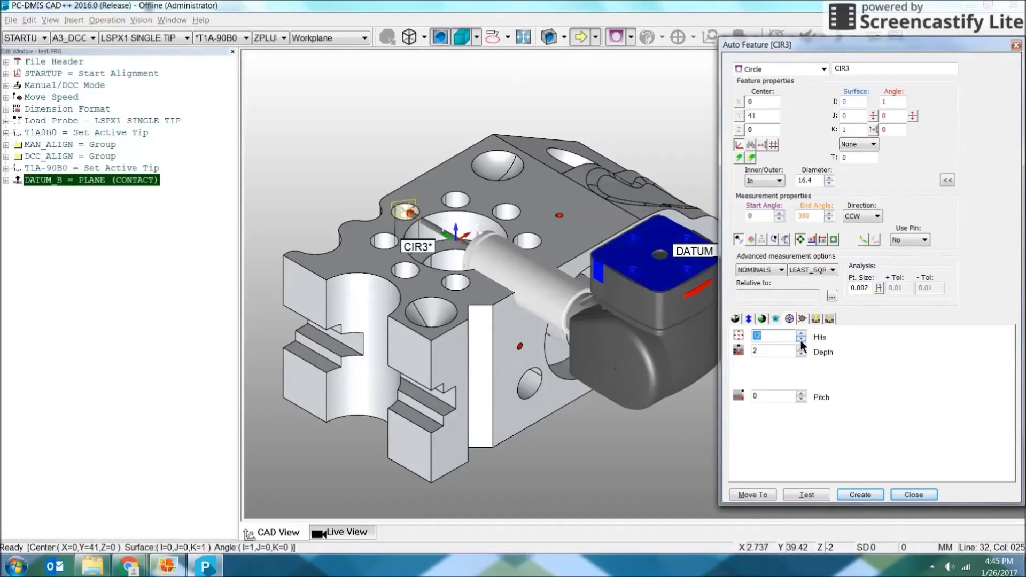
left_click(749, 319)
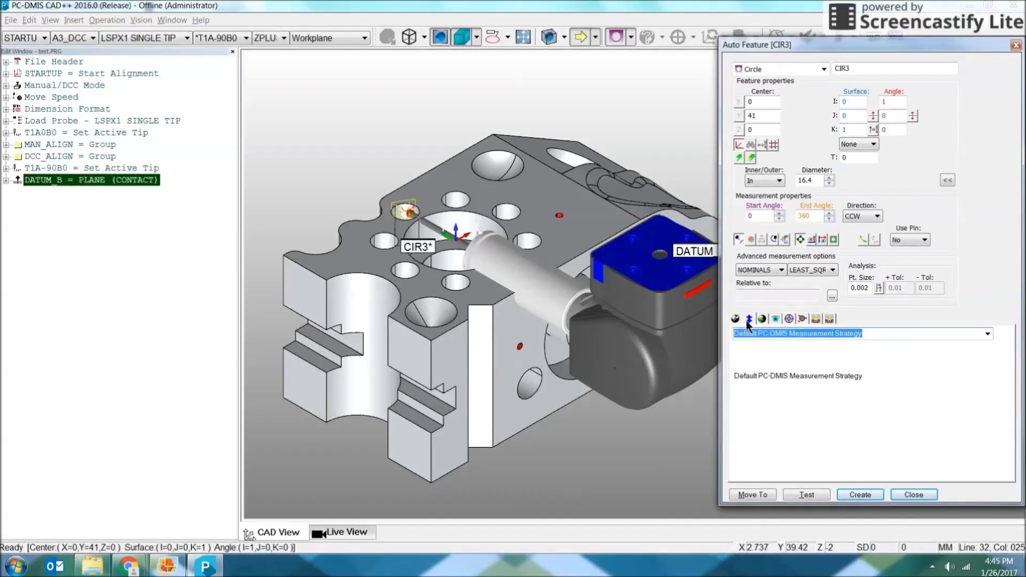
Use Adaptive Circle Scan for the new circle with size, location and form tolerances enabled and the surface type Machined
left_click(987, 335)
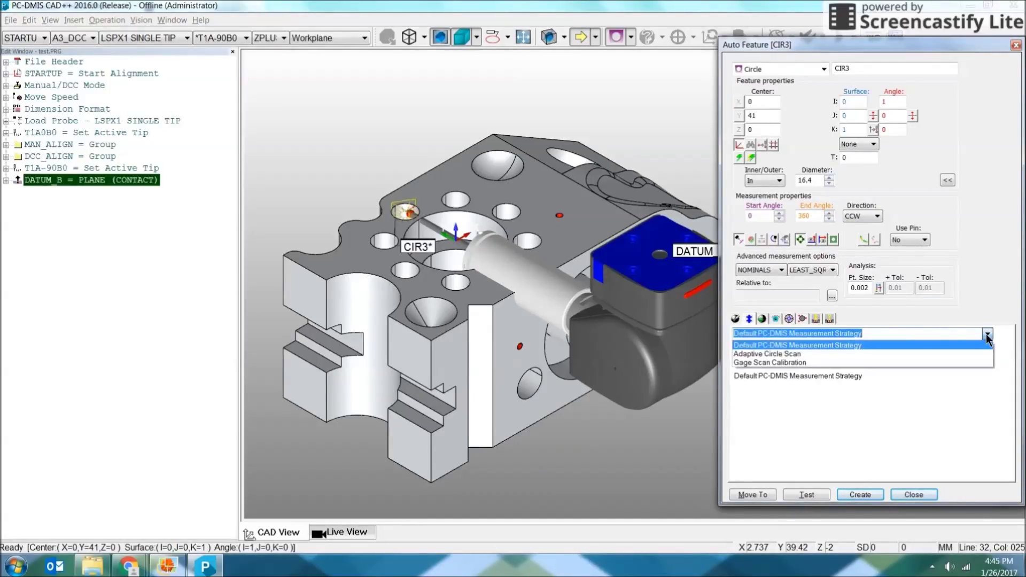
left_click(970, 354)
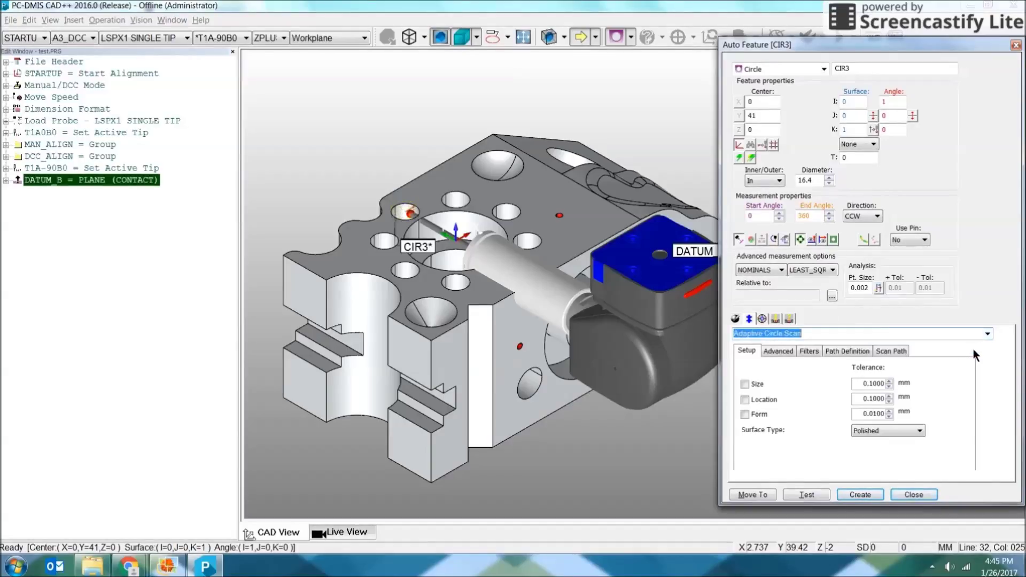
left_click(744, 384)
left_click(745, 400)
left_click(759, 414)
left_click(884, 430)
left_click(864, 447)
left_click(782, 353)
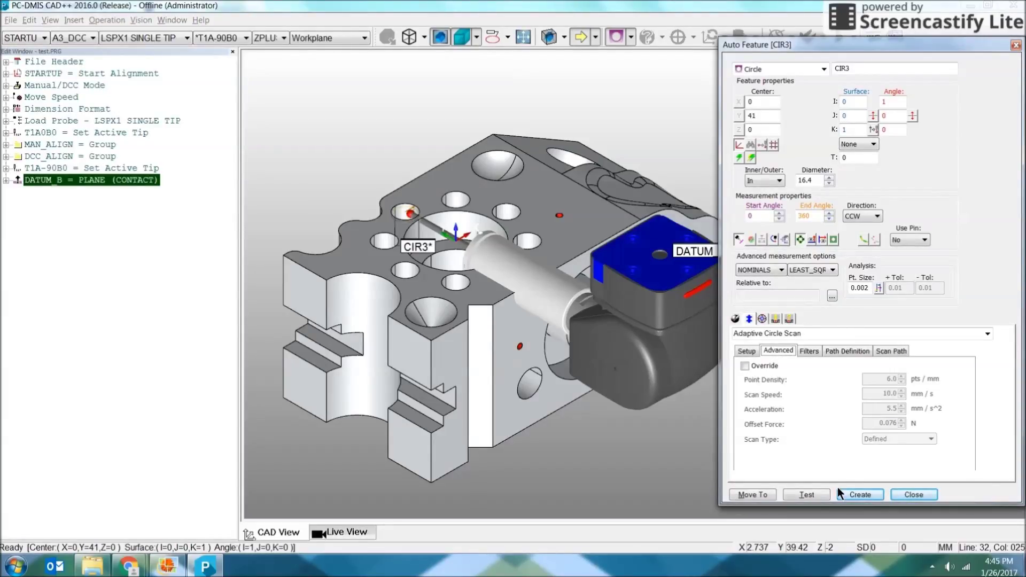
Name the circle BOLTHOLE1, create it with the suggested wrist angles, and close the auto feature definition
double_click(859, 69)
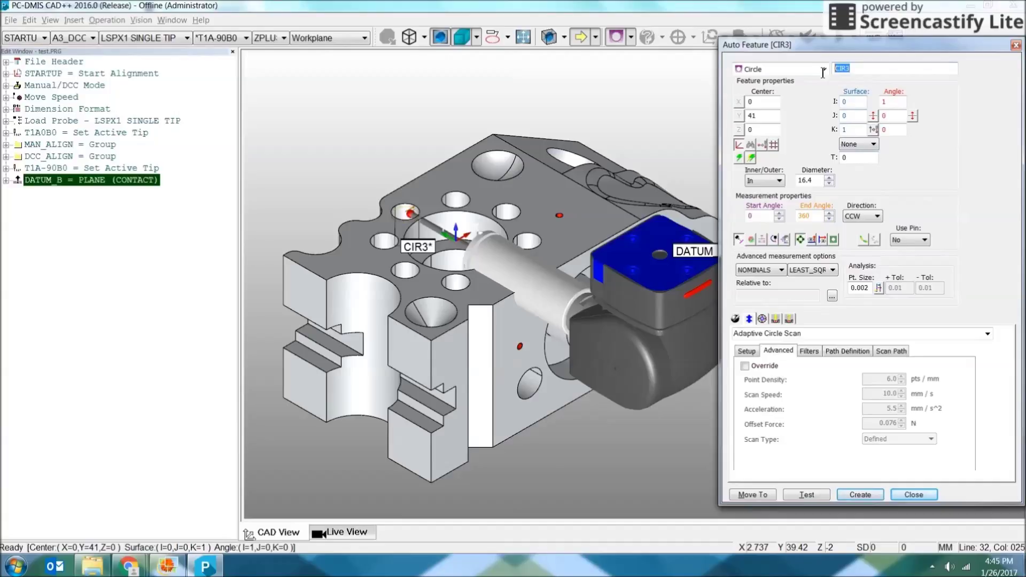
type("BOLT")
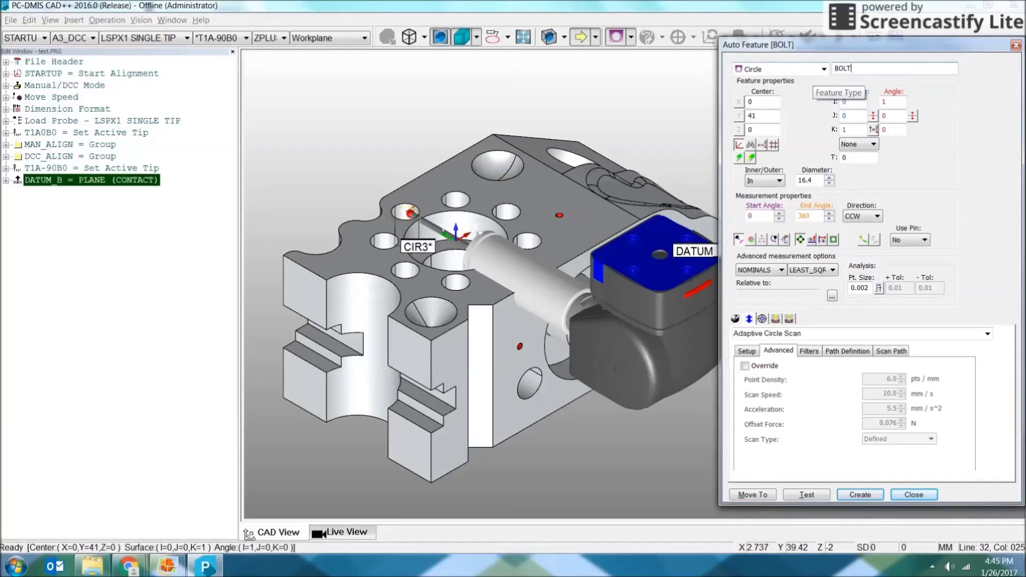
type("HOLE1")
left_click(860, 494)
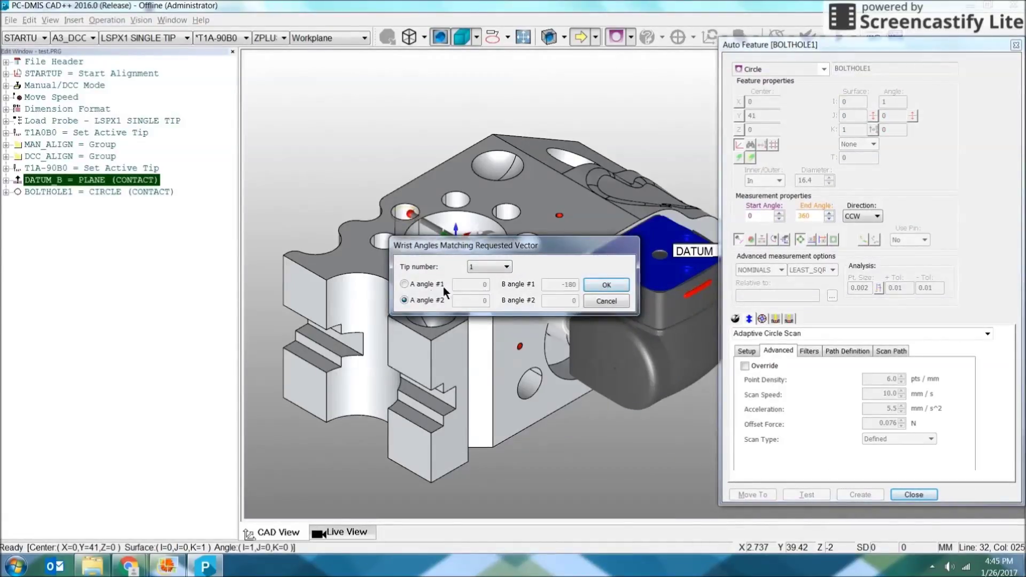
left_click(605, 286)
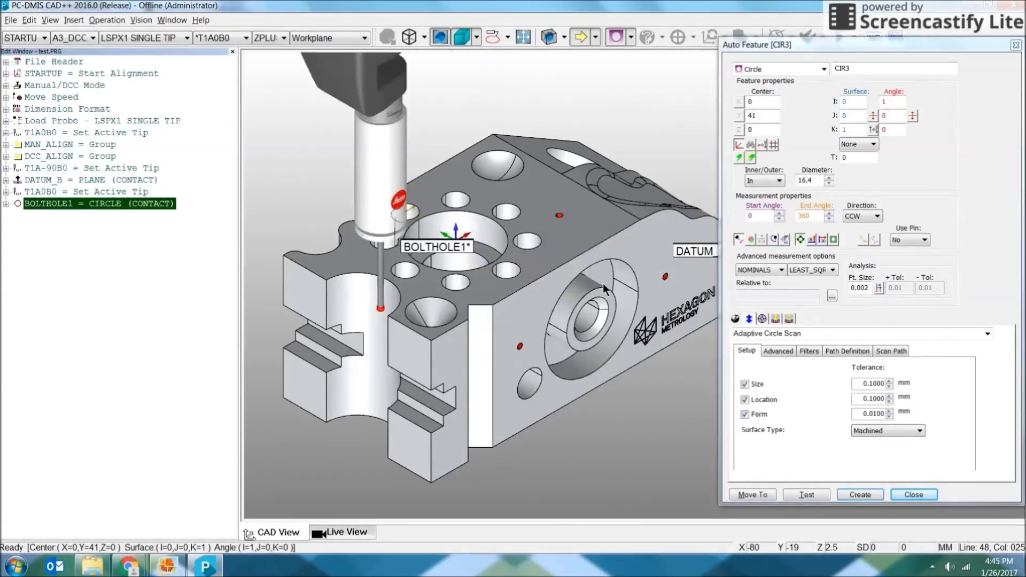
left_click(914, 494)
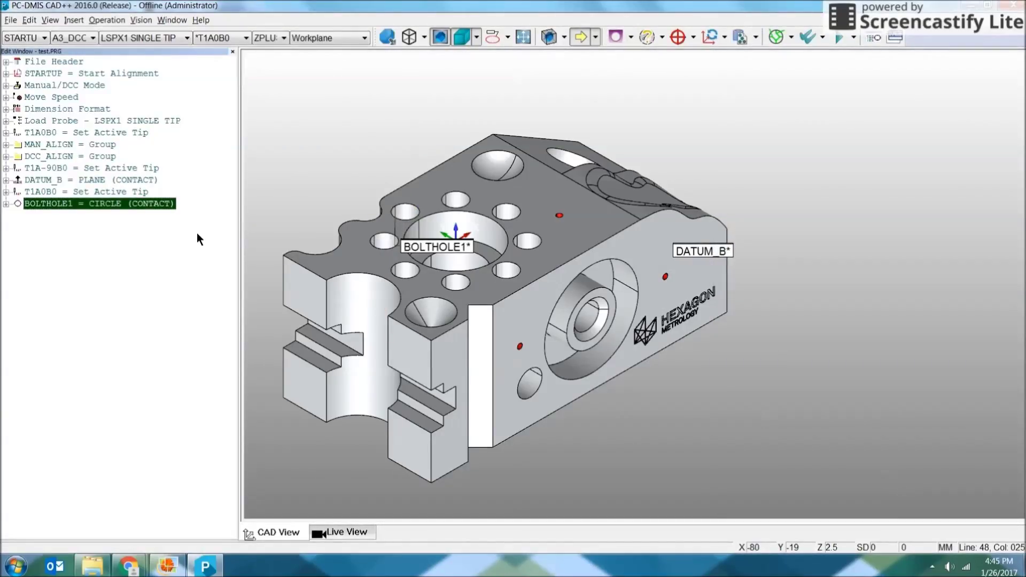
Try quick-creating circle features on four neighbouring bolt holes, and delete them from the routine
left_click(455, 200, "shift")
left_click(507, 211, "shift")
left_click(536, 239, "shift")
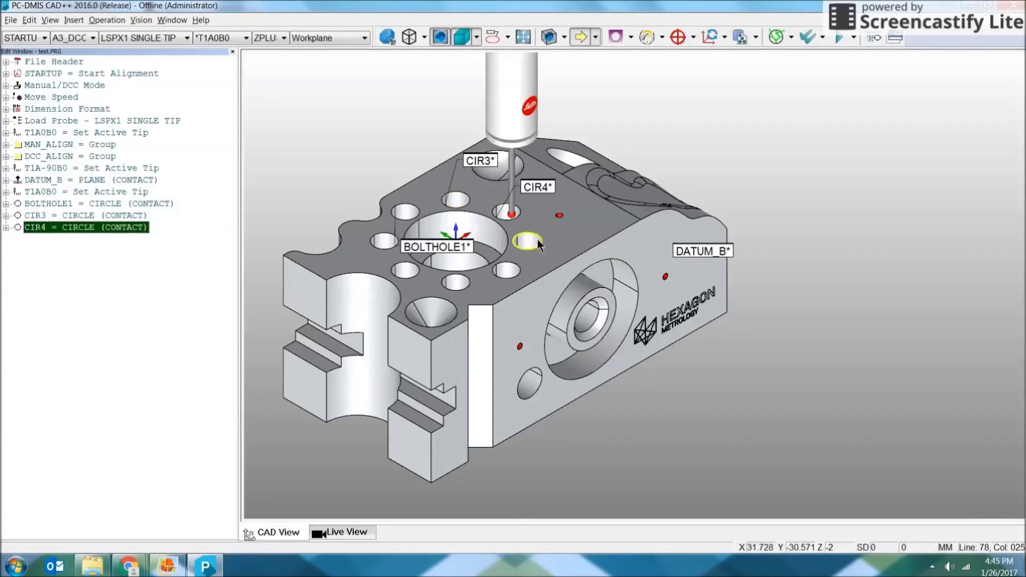
left_click(519, 266, "shift")
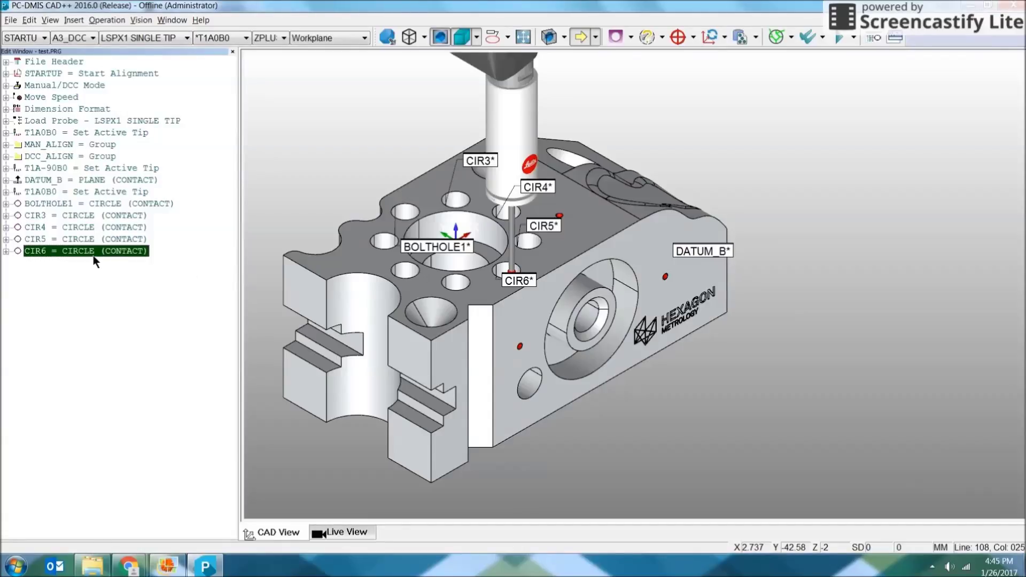
left_click(85, 218, "shift")
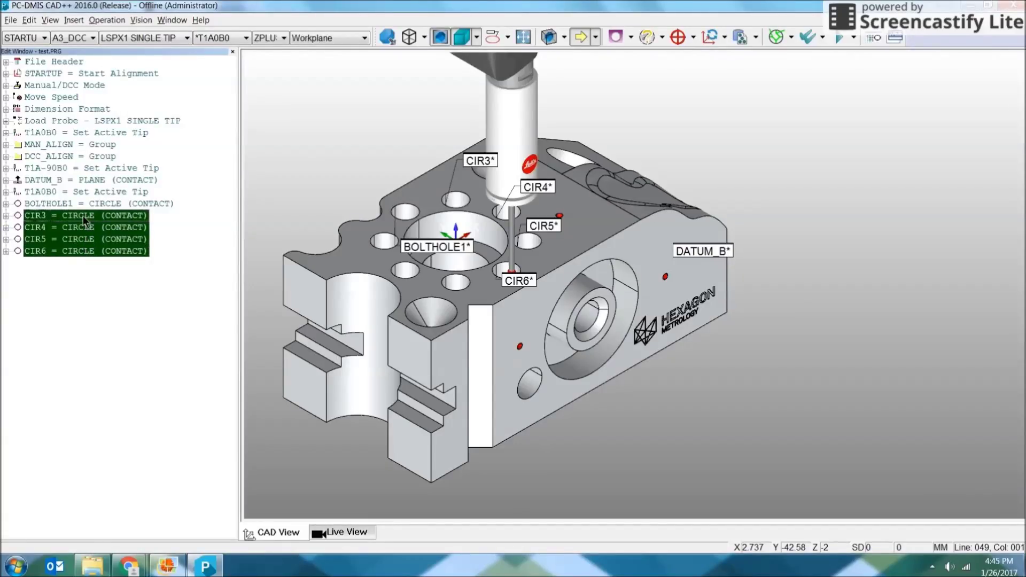
key("Delete")
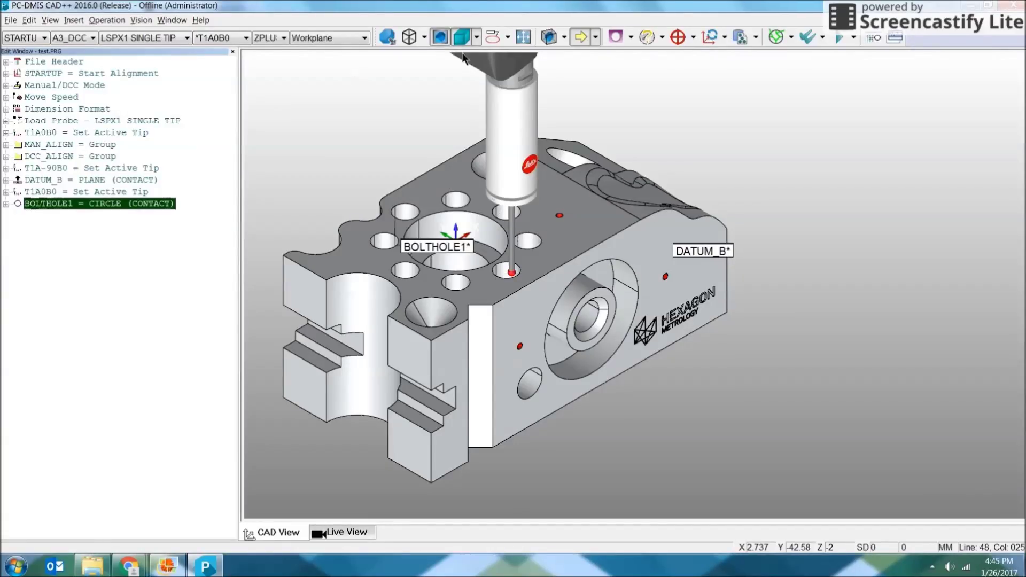
Copy BOLTHOLE1 and paste it as a rotational pattern with a -45 degree angle offset repeated 7 times
left_click(755, 38)
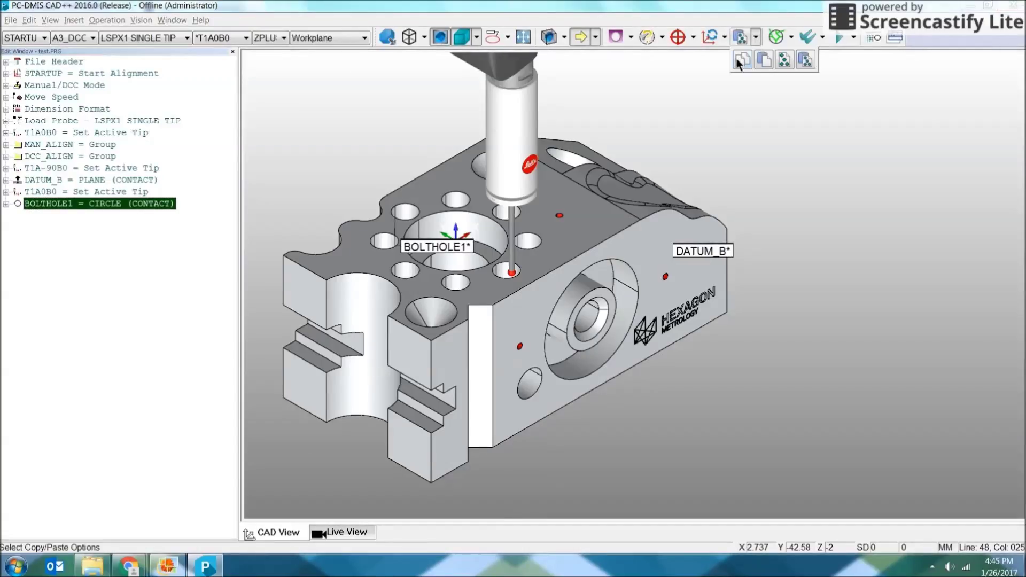
left_click(100, 208)
left_click(98, 207)
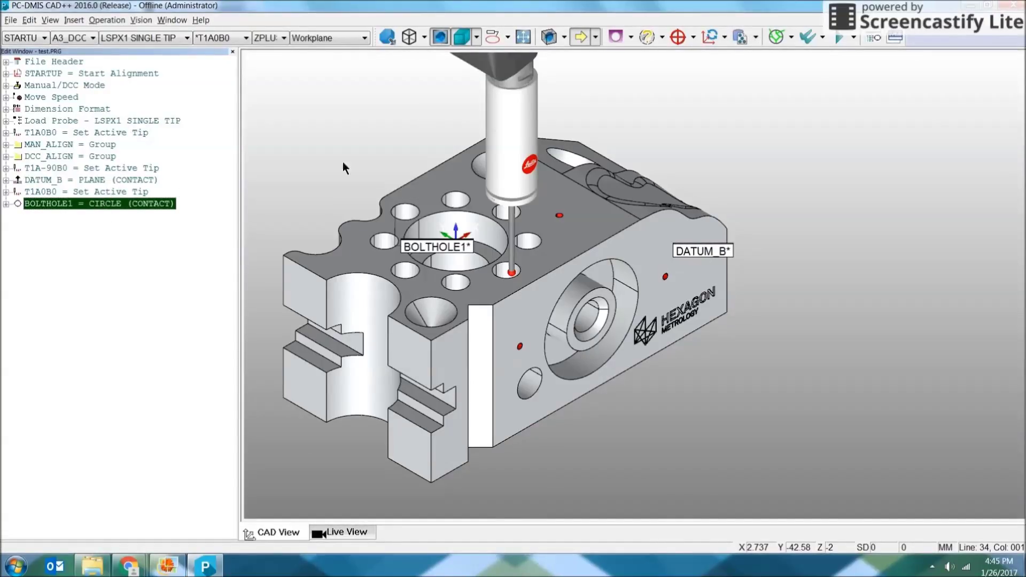
left_click(755, 37)
left_click(737, 68)
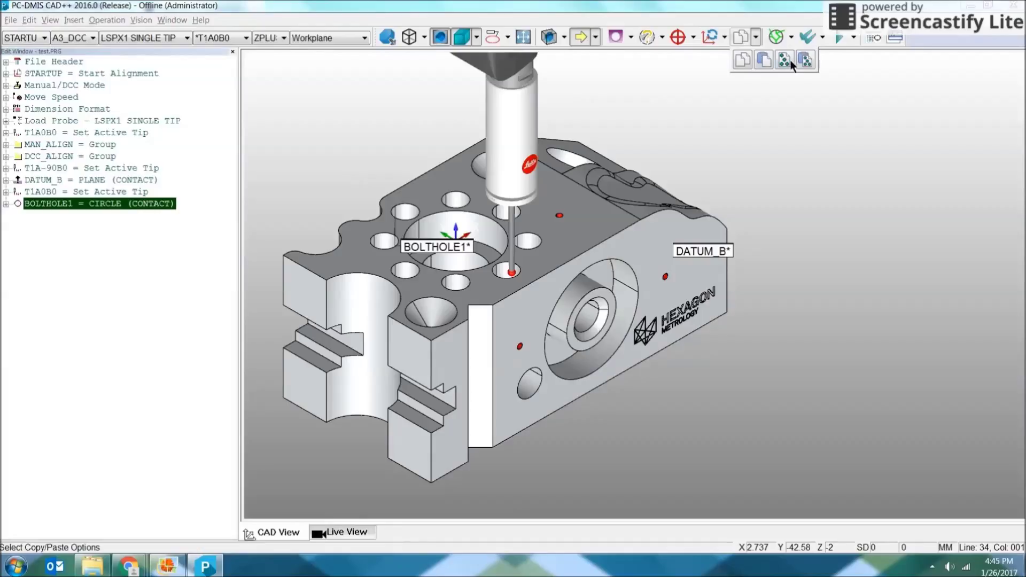
left_click(787, 61)
left_click_drag(172, 214, 145, 216)
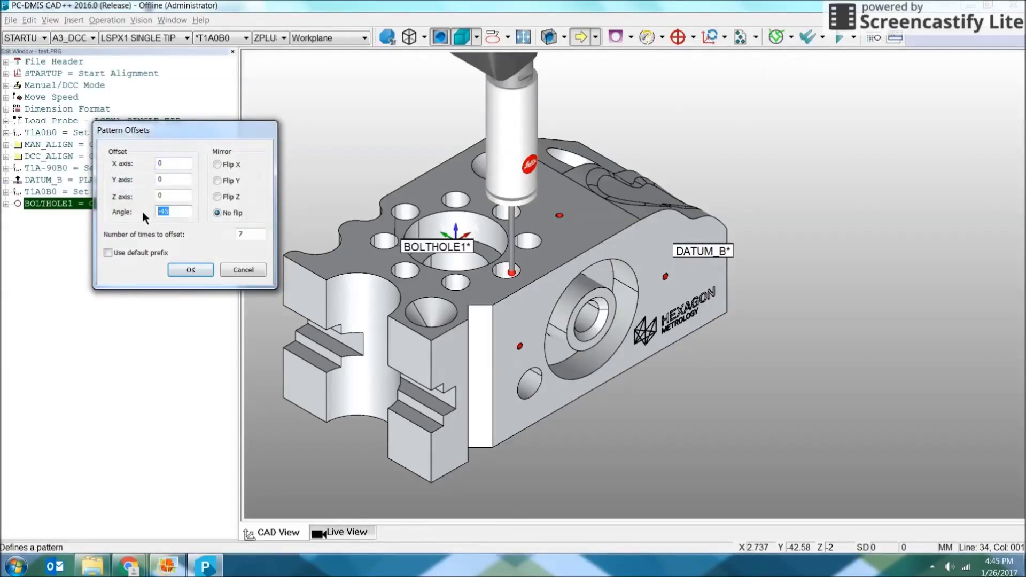
left_click(245, 235)
left_click(197, 269)
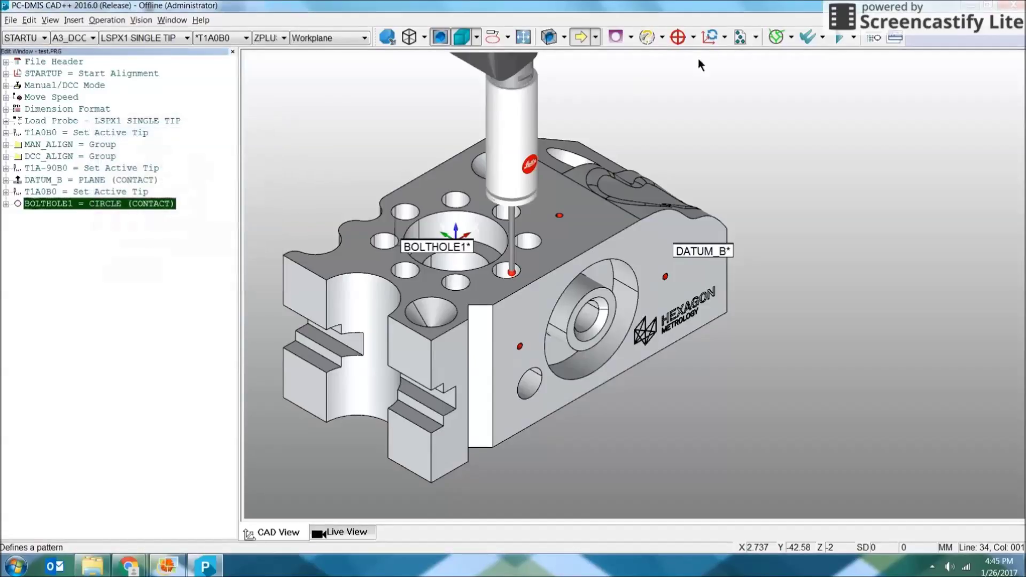
left_click(756, 37)
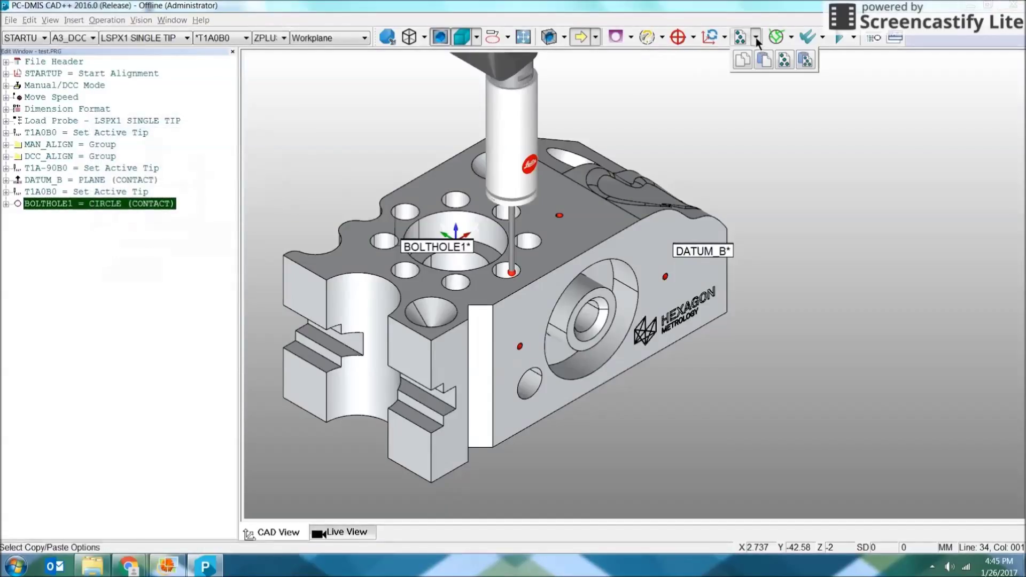
left_click(805, 59)
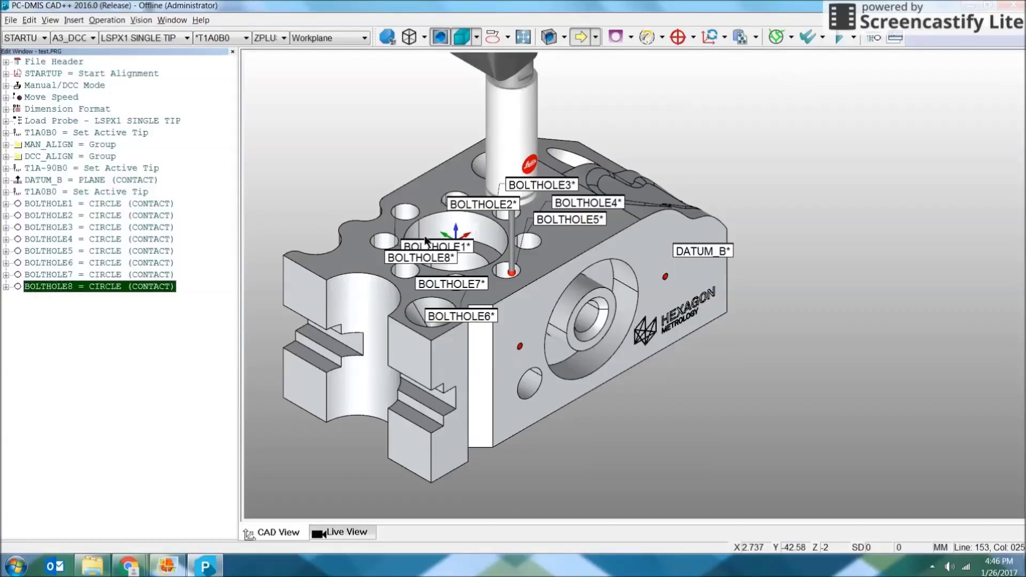
Move the BOLTHOLE1 label clear of the hole pattern, and hide all feature labels in the CAD view
left_click_drag(424, 238, 338, 186)
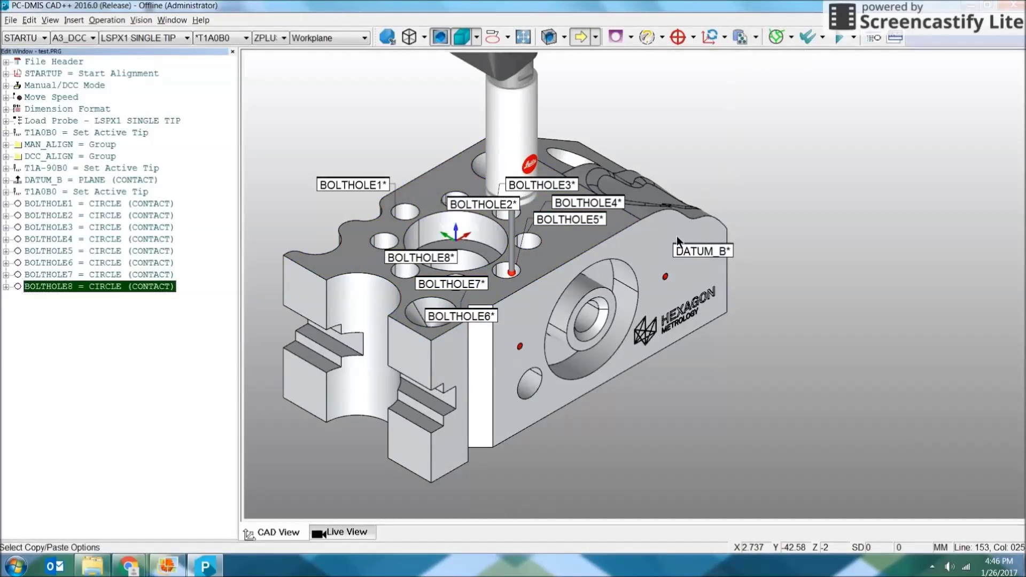
left_click(493, 37)
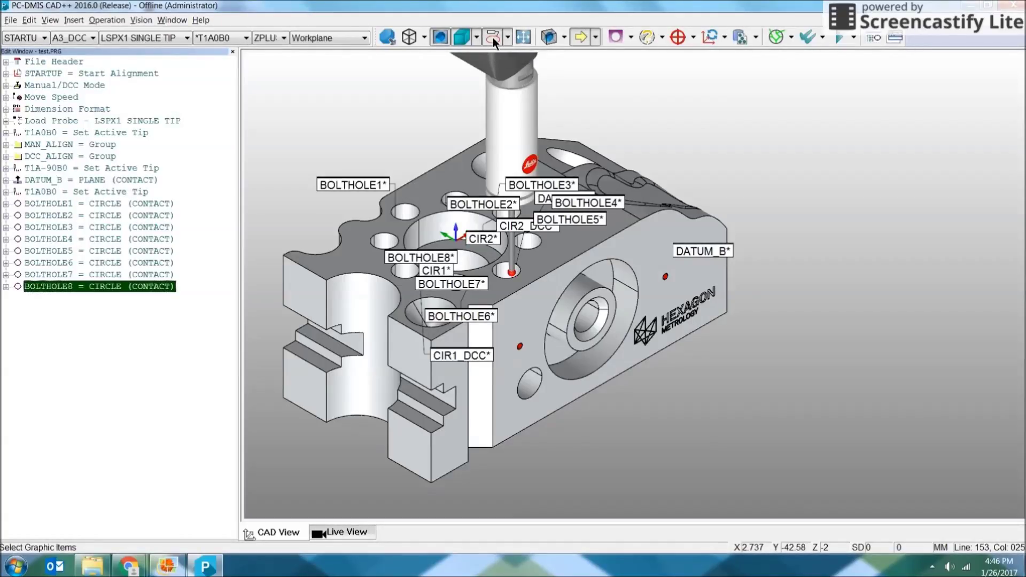
left_click(493, 38)
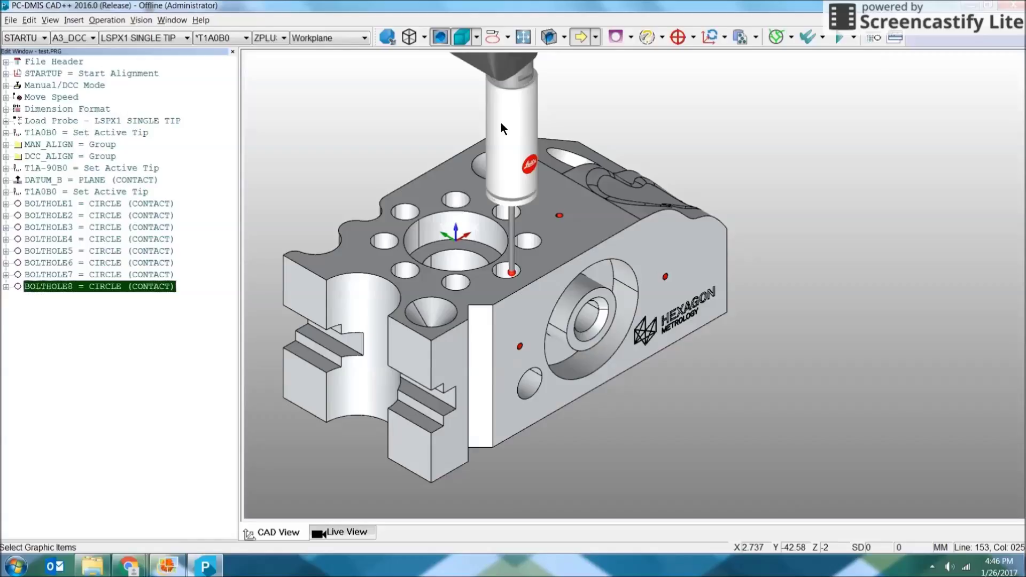
left_click(522, 36)
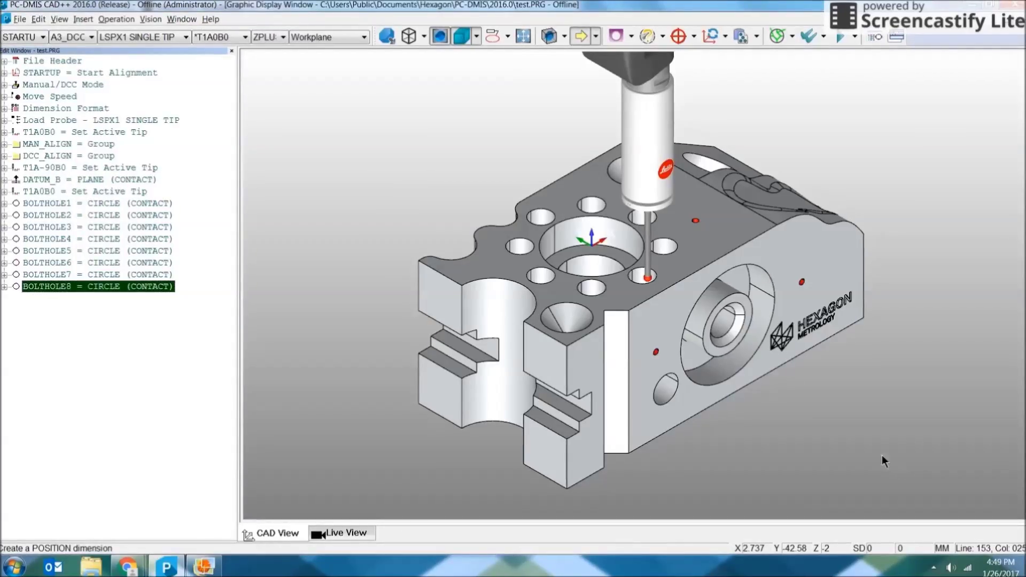
Start a position dimension for the bolt holes and check the 8X Ø16.4 callout on drawing newpg3.jpg in Photo Gallery
left_click(678, 38)
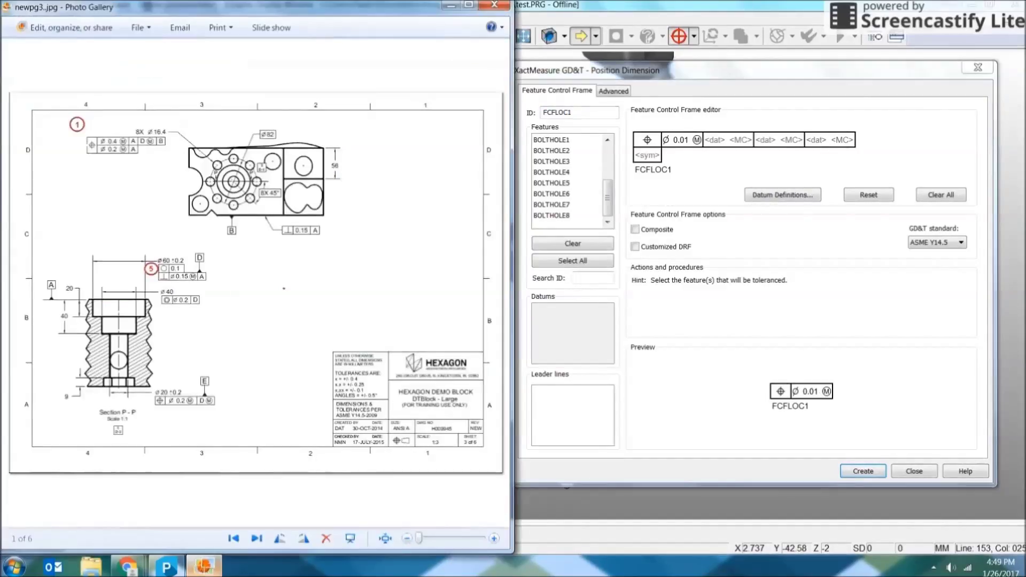
left_click(203, 566)
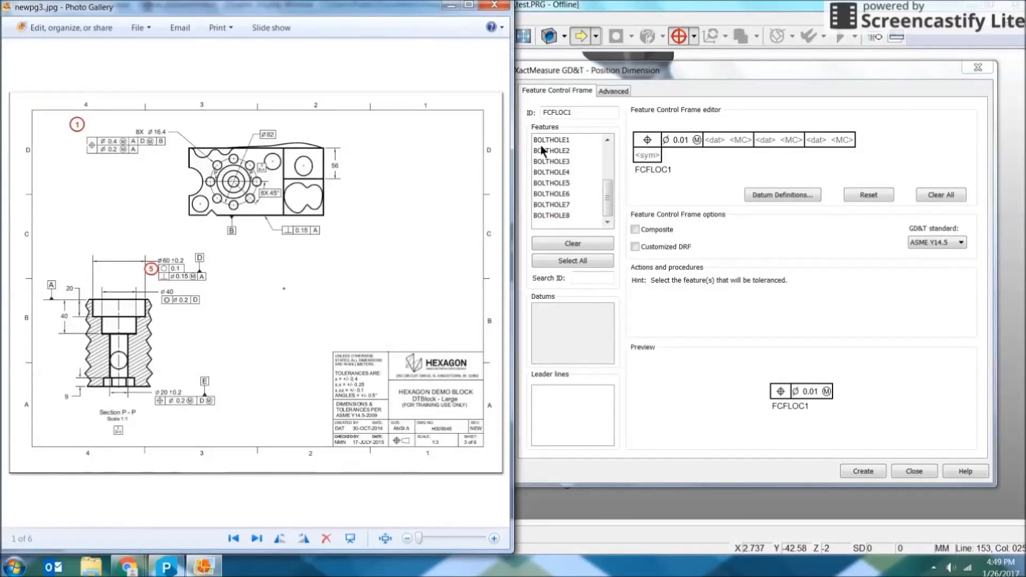
left_click_drag(608, 198, 613, 170)
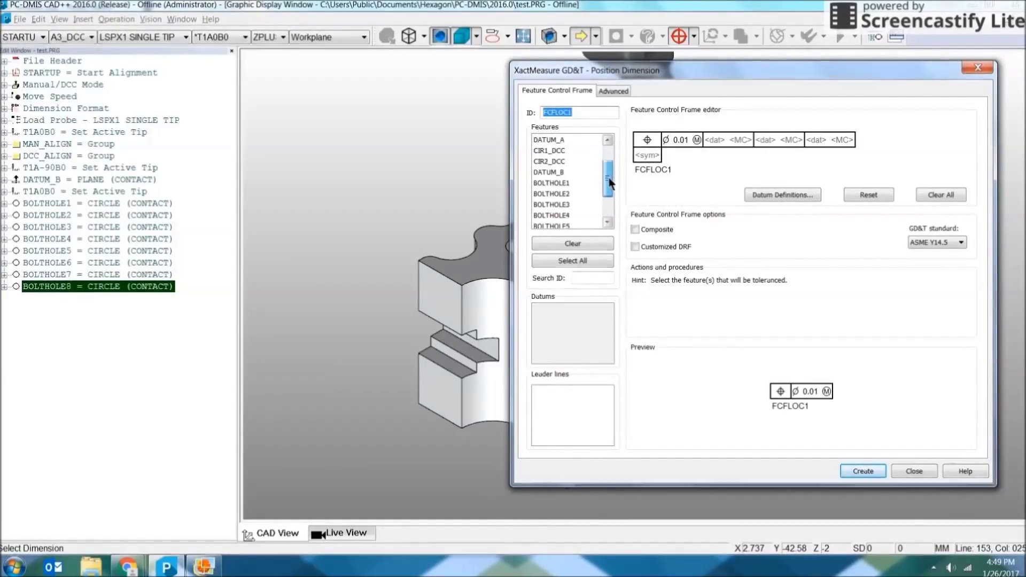
Define datum A from plane DATUM_A and datum B from plane DATUM_B
left_click(787, 199)
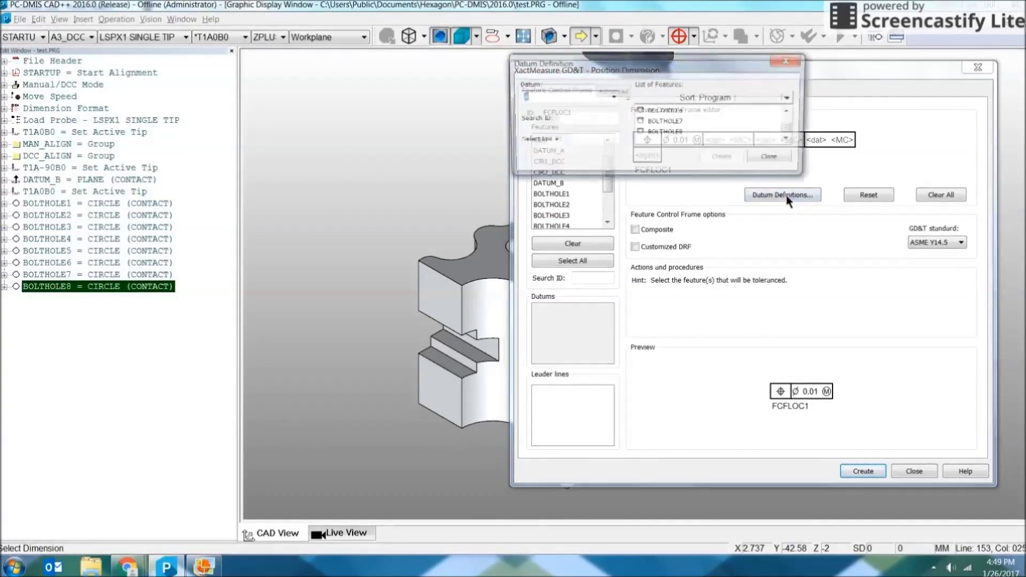
left_click_drag(789, 130, 789, 115)
left_click(790, 141)
left_click(708, 132)
left_click(724, 157)
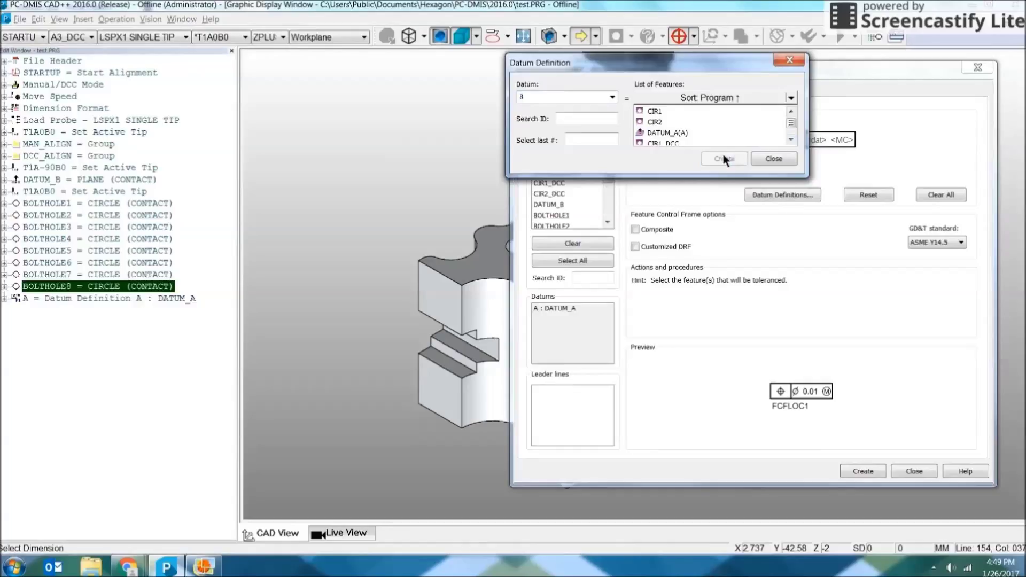
left_click(790, 134)
left_click(790, 138)
left_click(711, 122)
left_click(723, 156)
Define datum D from circle CIR1_DCC and close the datum definitions
double_click(543, 95)
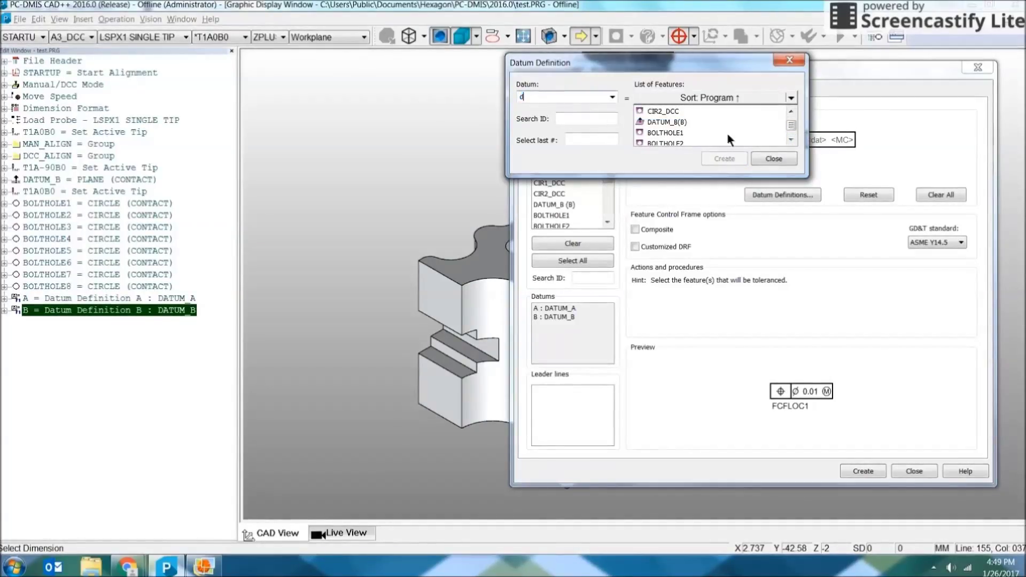
left_click(790, 110)
left_click(662, 111)
left_click(725, 158)
left_click(774, 158)
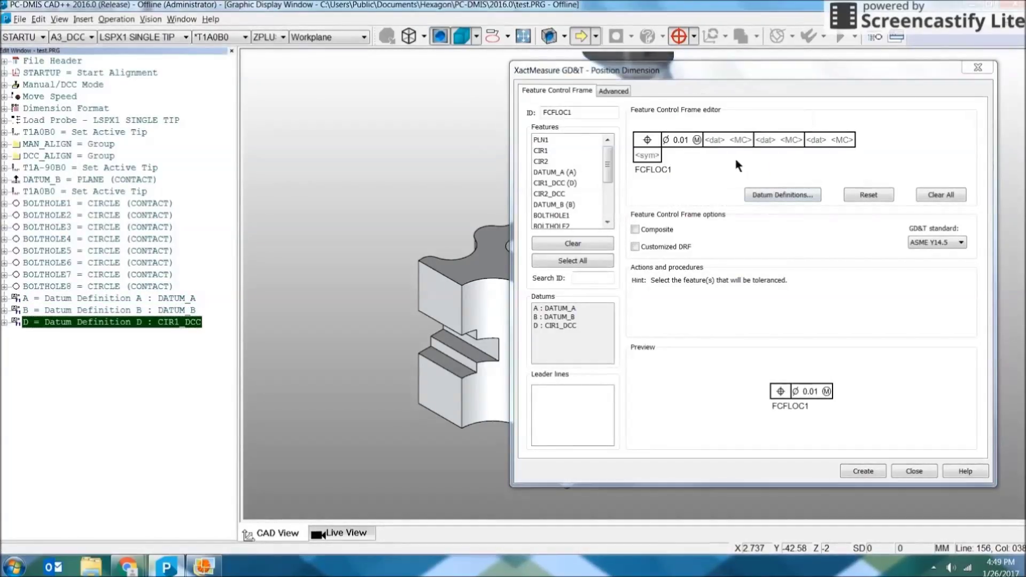
Set the position frame's datum references to A primary, D secondary and B tertiary
left_click(719, 142)
left_click(723, 141)
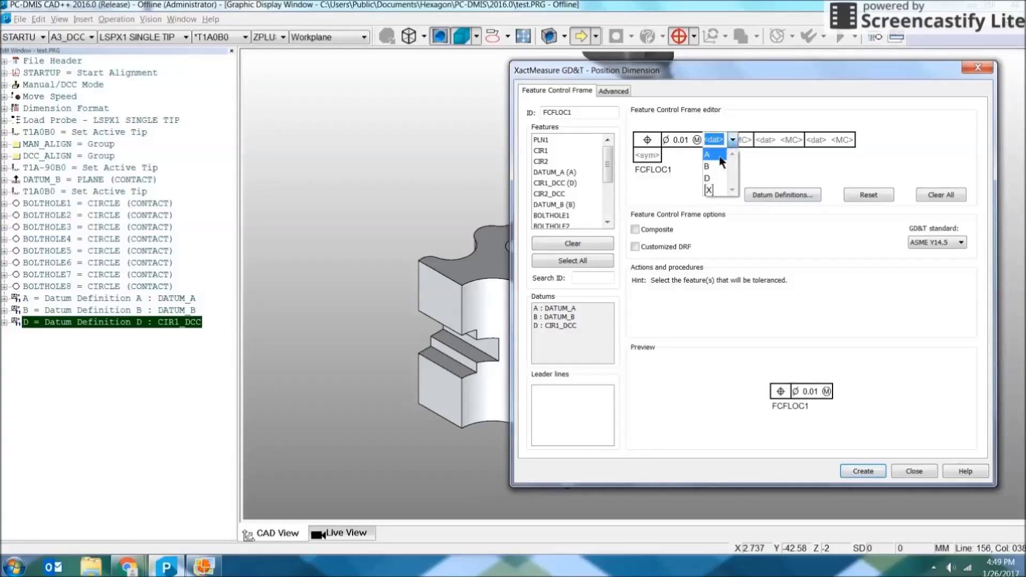
left_click(718, 156)
left_click(741, 142)
left_click(729, 161)
left_click(776, 141)
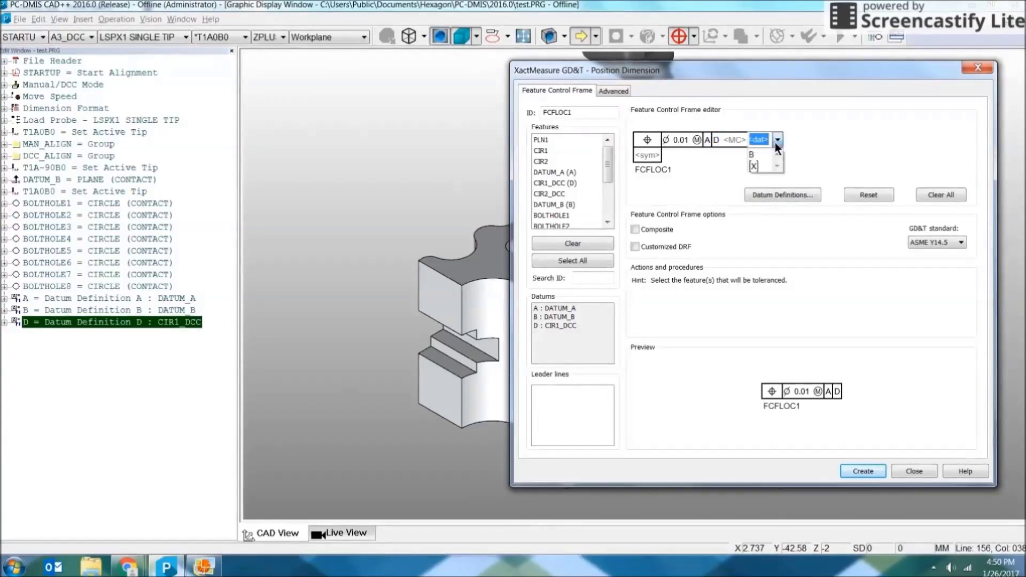
left_click(761, 150)
Add a composite second segment, set the tolerances to 0.4 upper and 0.2 lower, and reference datum A in the lower segment
left_click(659, 159)
left_click(662, 168)
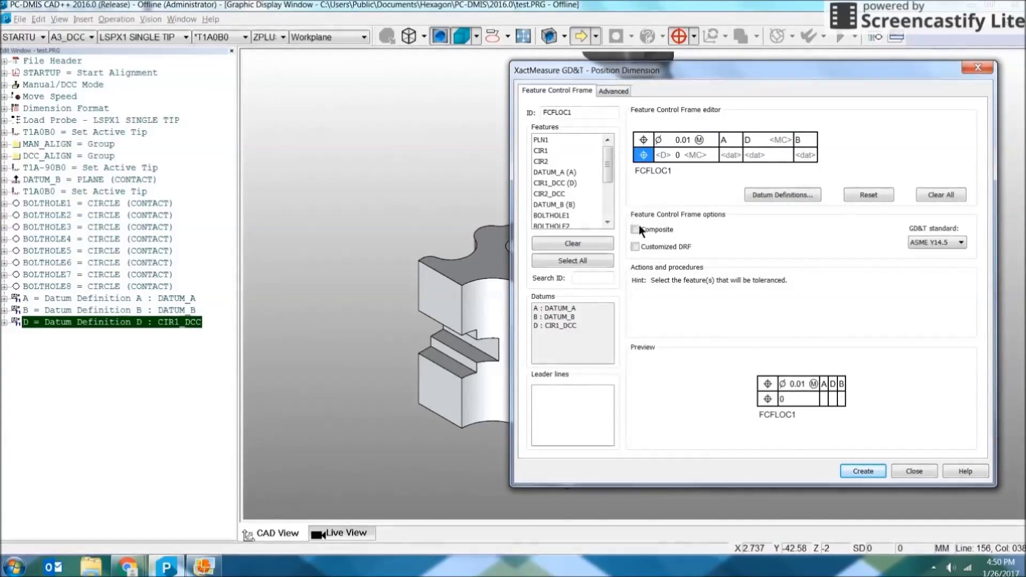
left_click(670, 169)
left_click(673, 140)
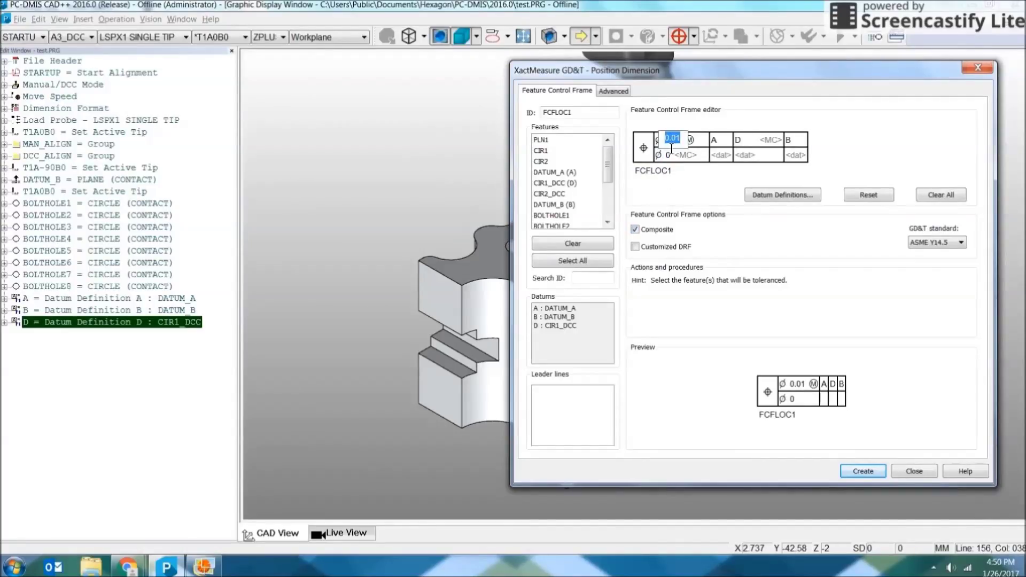
type(".4")
left_click(668, 154)
type(".2")
left_click(713, 155)
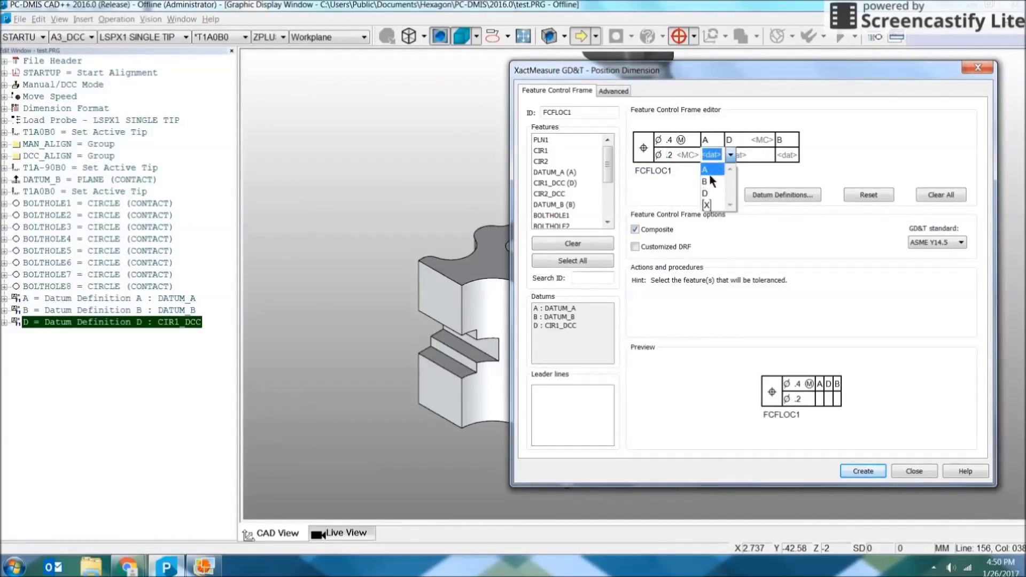
left_click(710, 174)
Select BOLTHOLE1 through BOLTHOLE8 as the toleranced features and apply the M material condition to the 0.2 lower segment
left_click(690, 156)
scroll(578, 162, "down", 2)
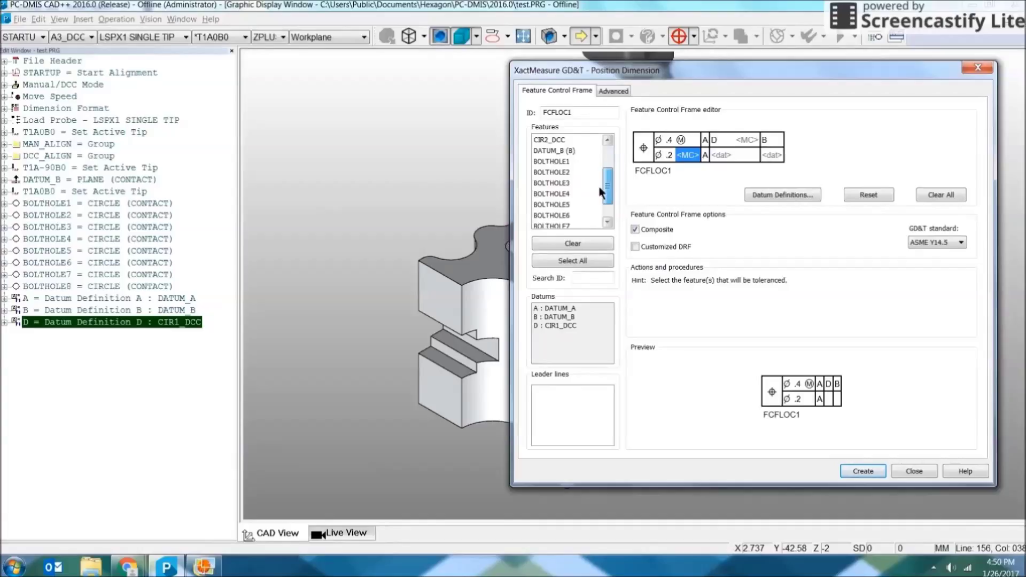
left_click(565, 152)
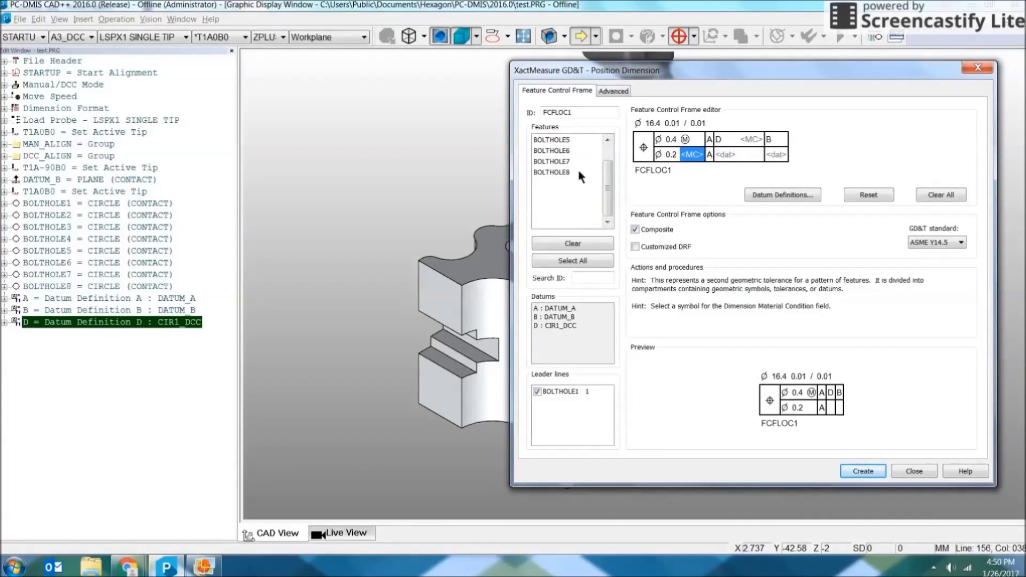
left_click(566, 172, "shift")
left_click(691, 155)
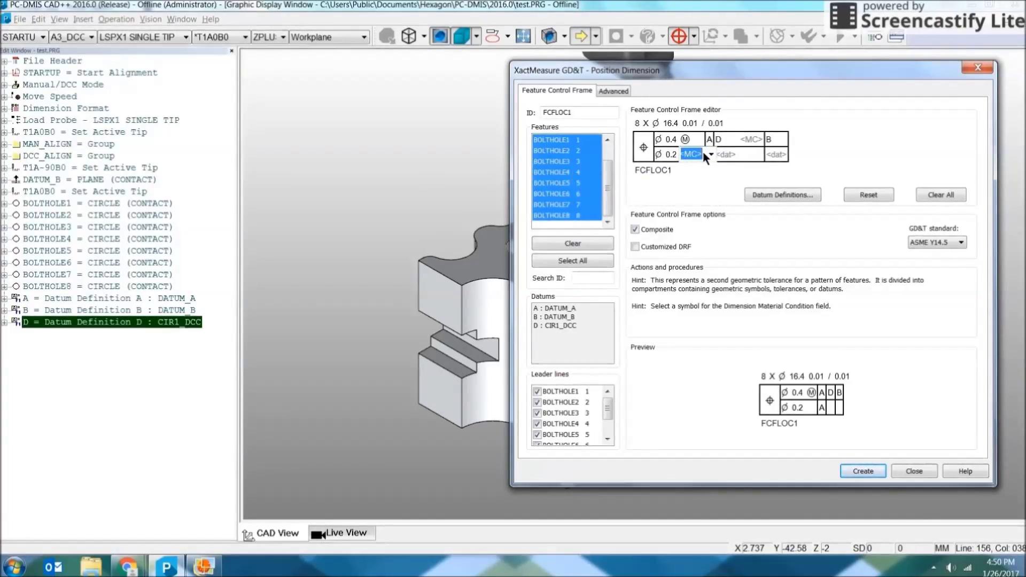
left_click(685, 181)
Set both the plus and minus size tolerances of the eight 16.4 holes to .1
left_click(690, 123)
type(".1")
left_click(709, 125)
type(".1")
Apply the M material boundary modifier to datum D in the upper segment and set its boundary size to 59.8
left_click(738, 139)
left_click(738, 168)
left_click(776, 138)
type("59.8")
Check the frame against the drawing callout, then create the composite position dimension and close its dialog
left_click(203, 565)
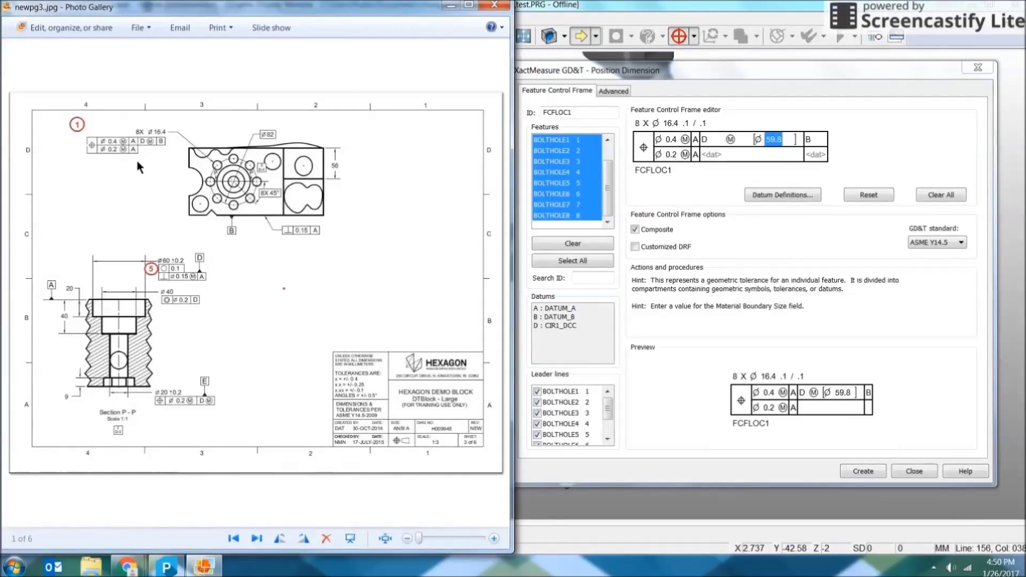
left_click(449, 6)
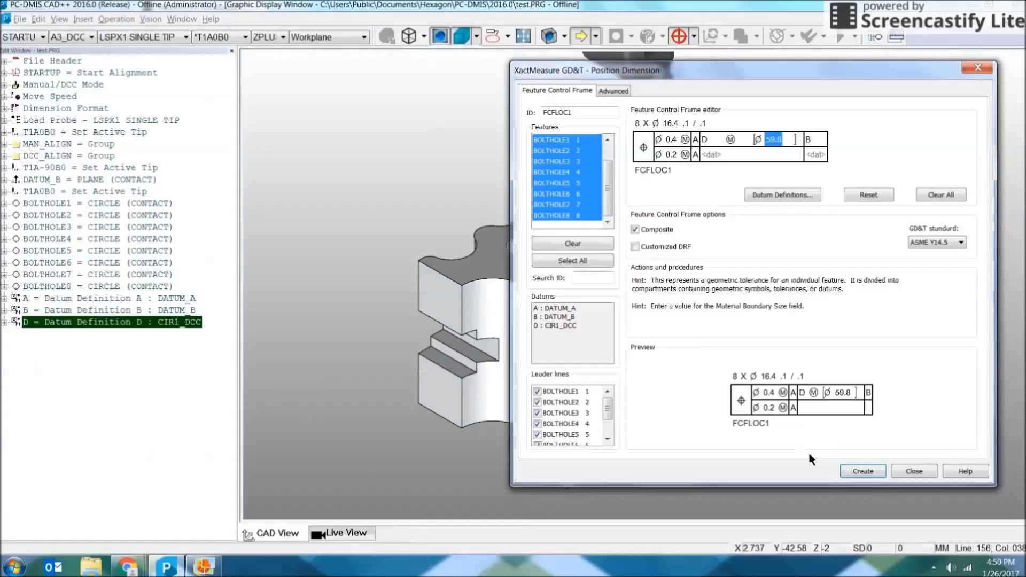
left_click(862, 471)
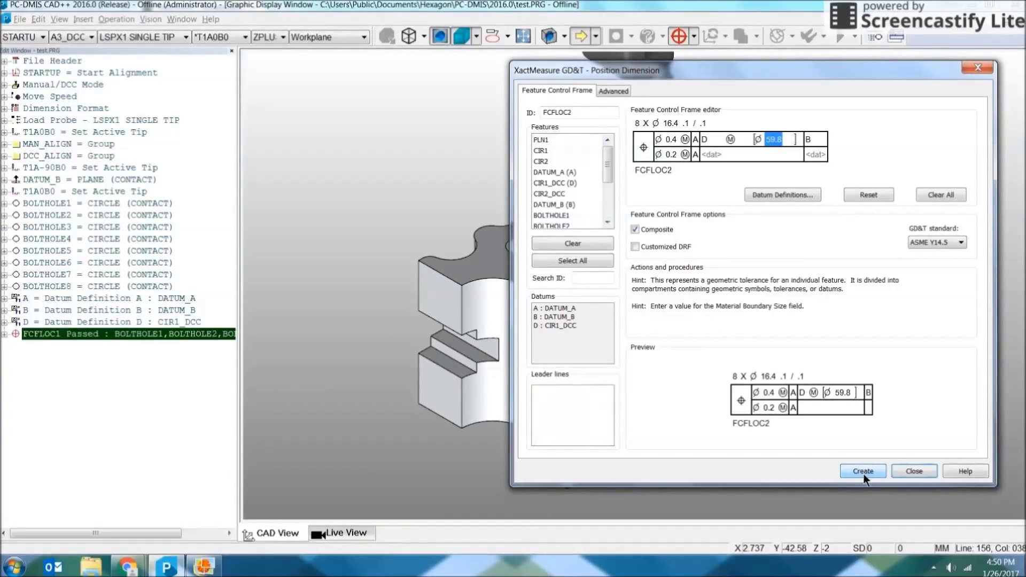
left_click(913, 471)
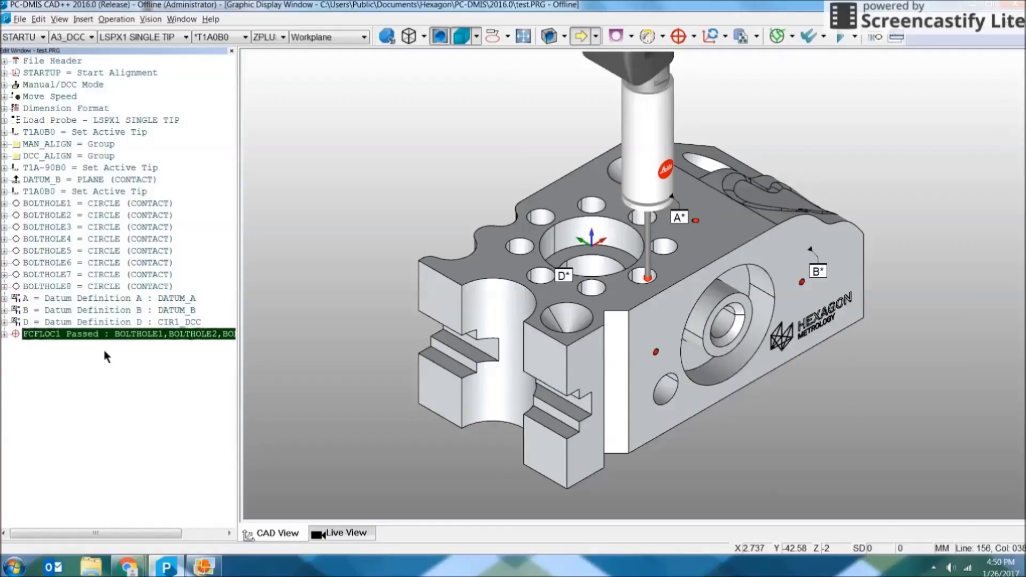
Open the measurement report and set its zoom to page width
left_click(874, 39)
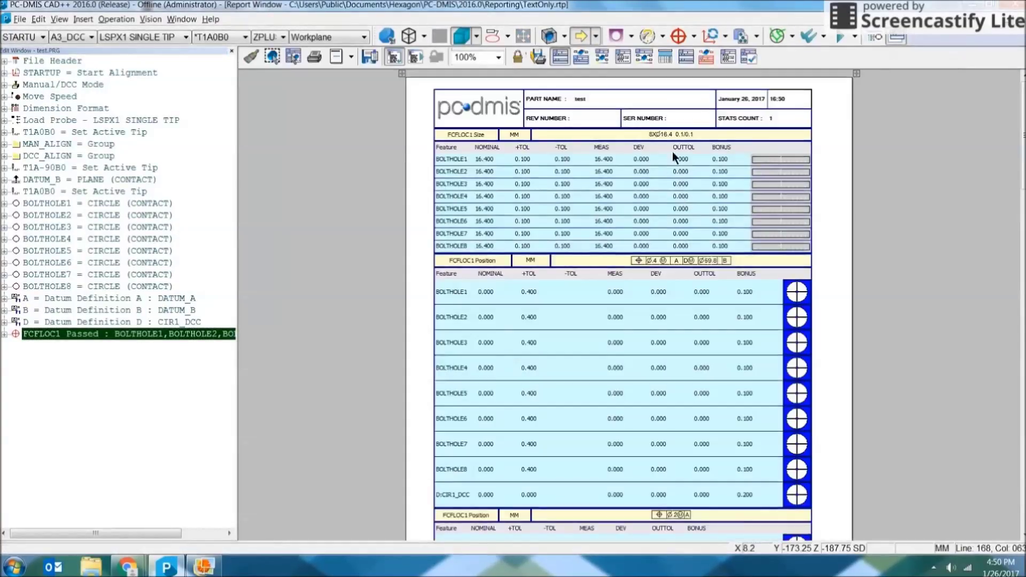
left_click(498, 57)
left_click(488, 85)
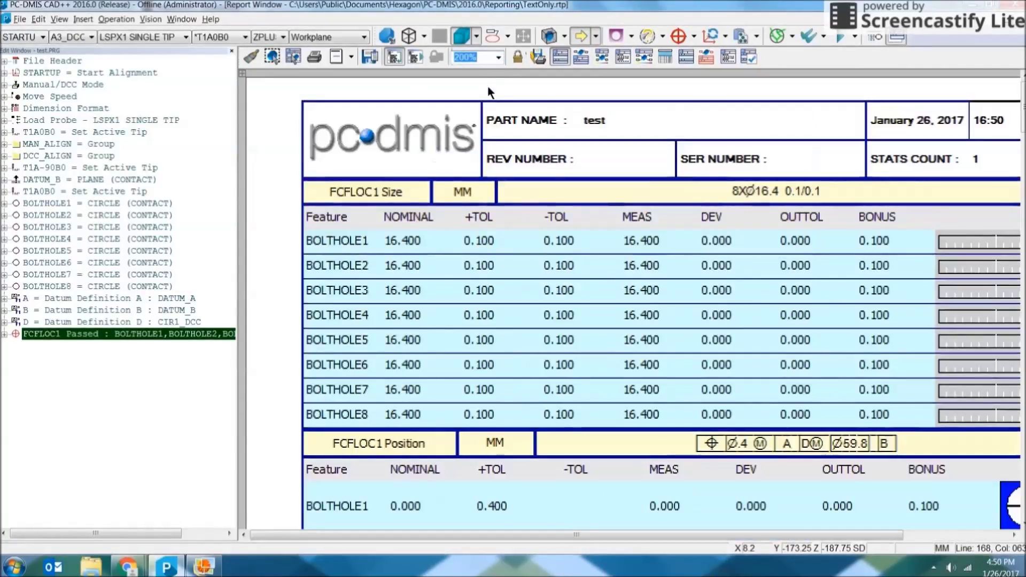
left_click(498, 57)
left_click(486, 72)
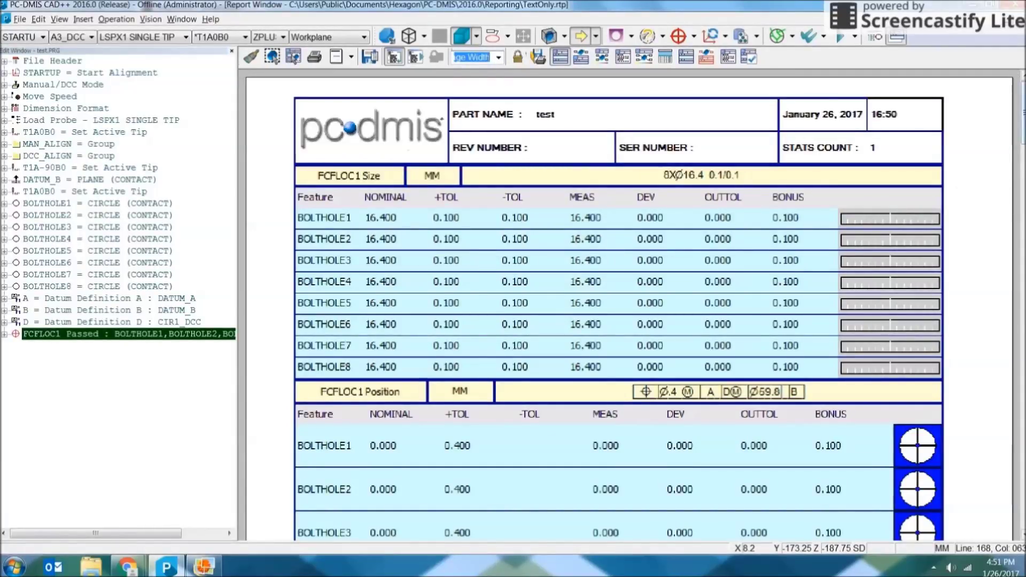
Examine the bolt holes' size and position results, both composite segments, the datum shift and the summary in the report
scroll(615, 300, "down", 1)
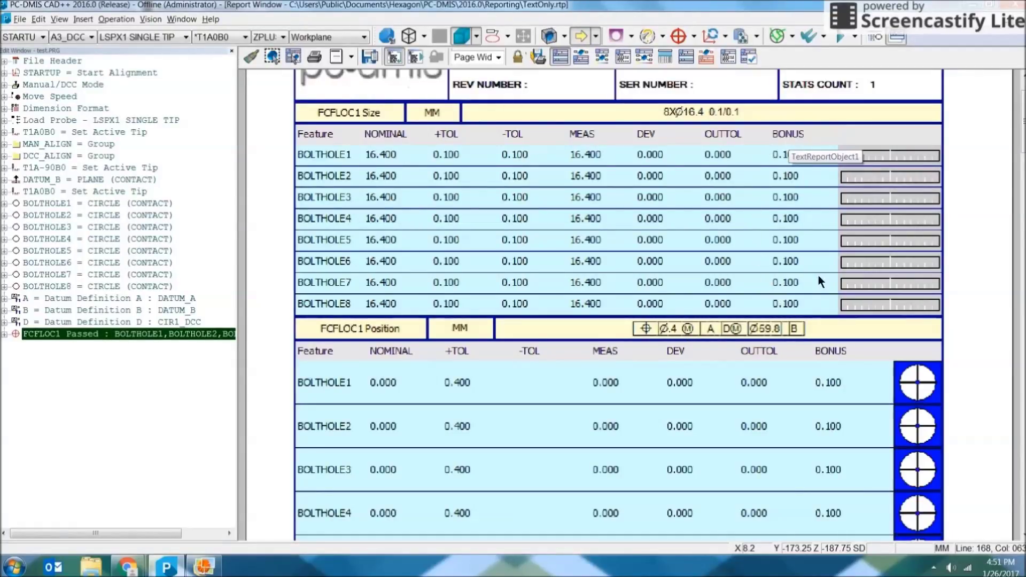
scroll(771, 137, "down", 1)
scroll(619, 305, "down", 5)
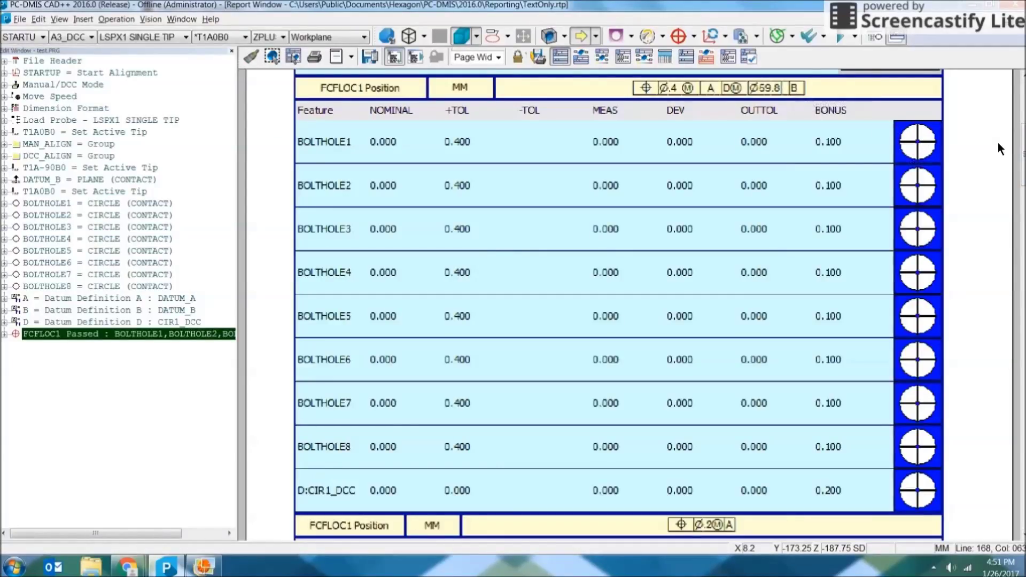
scroll(989, 142, "down", 6)
scroll(983, 180, "down", 2)
scroll(983, 180, "up", 1)
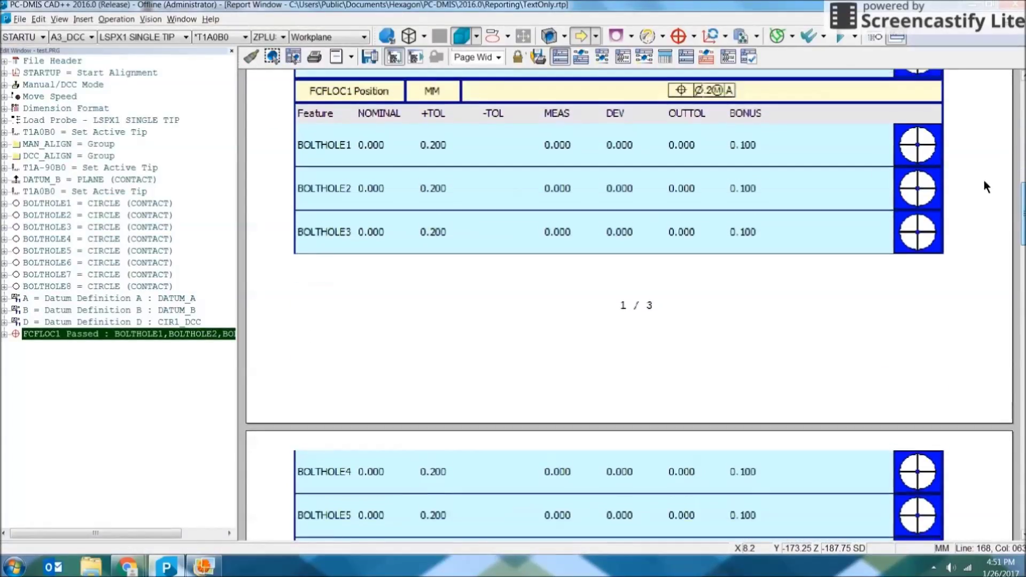
scroll(995, 205, "down", 6)
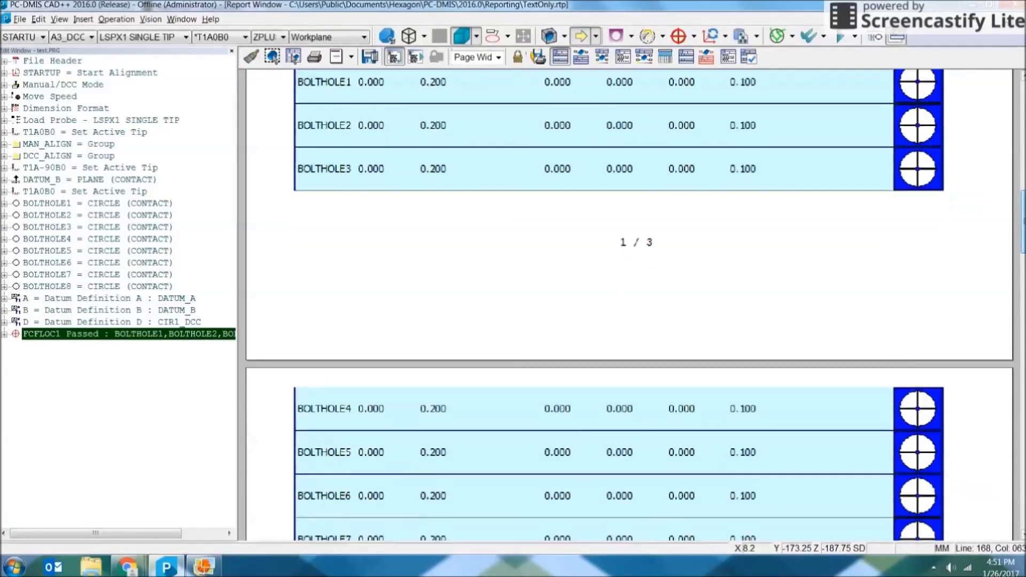
scroll(618, 304, "down", 4)
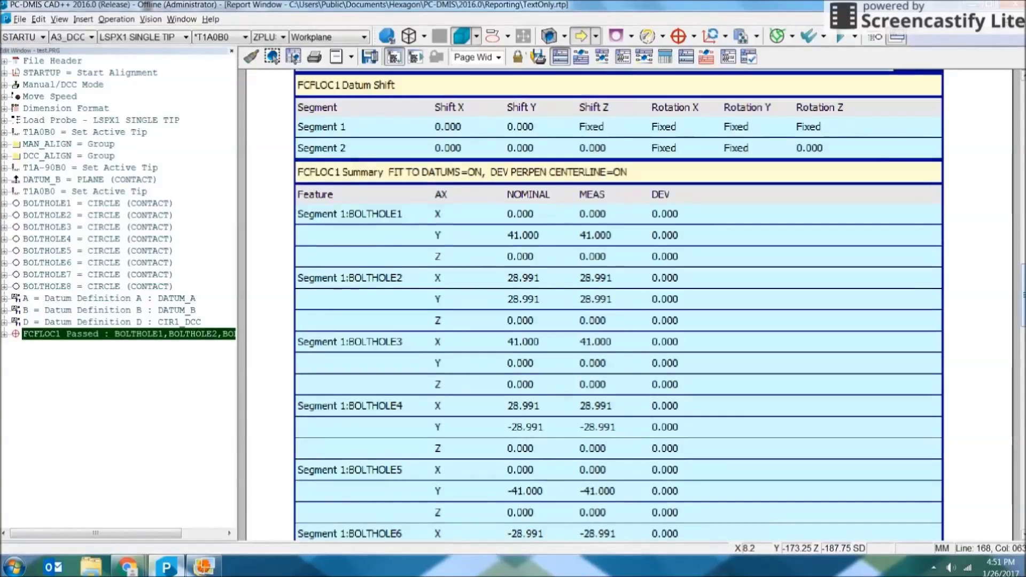
Hide the FCFLOC1 Summary table in the report and return to the graphic display of the part
right_click(681, 221)
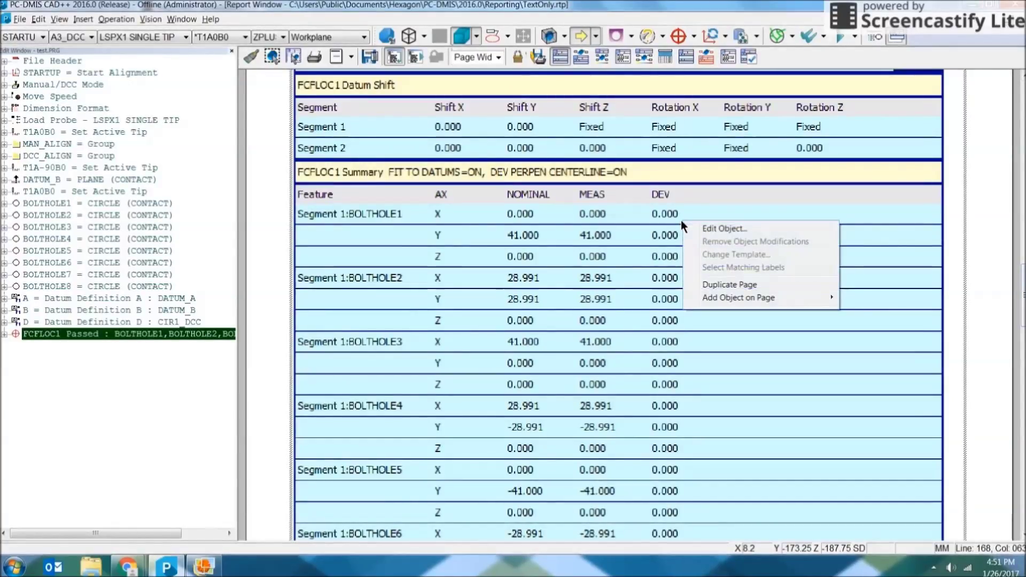
left_click(642, 220)
right_click(598, 227)
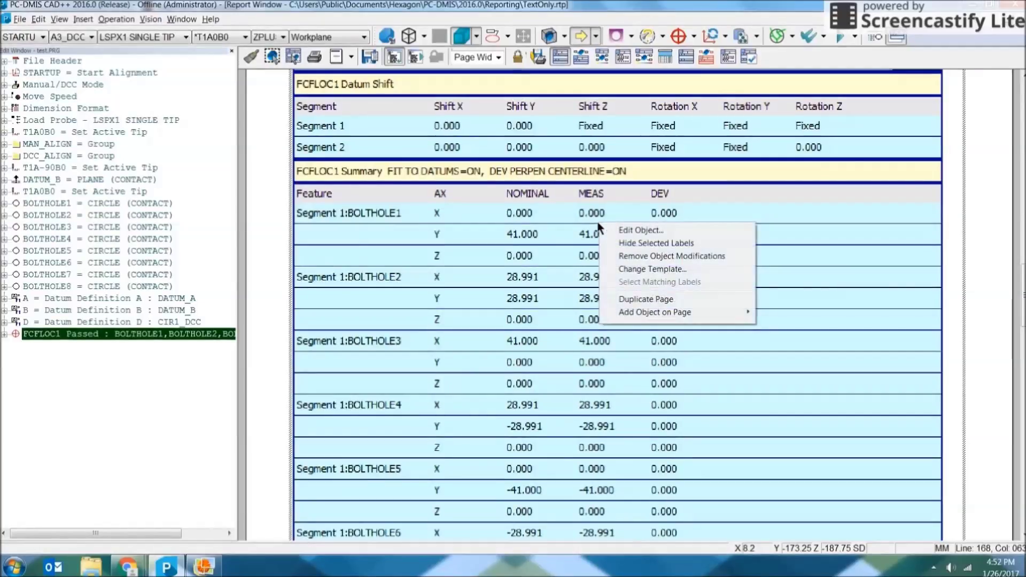
left_click(621, 243)
scroll(1011, 297, "up", 10)
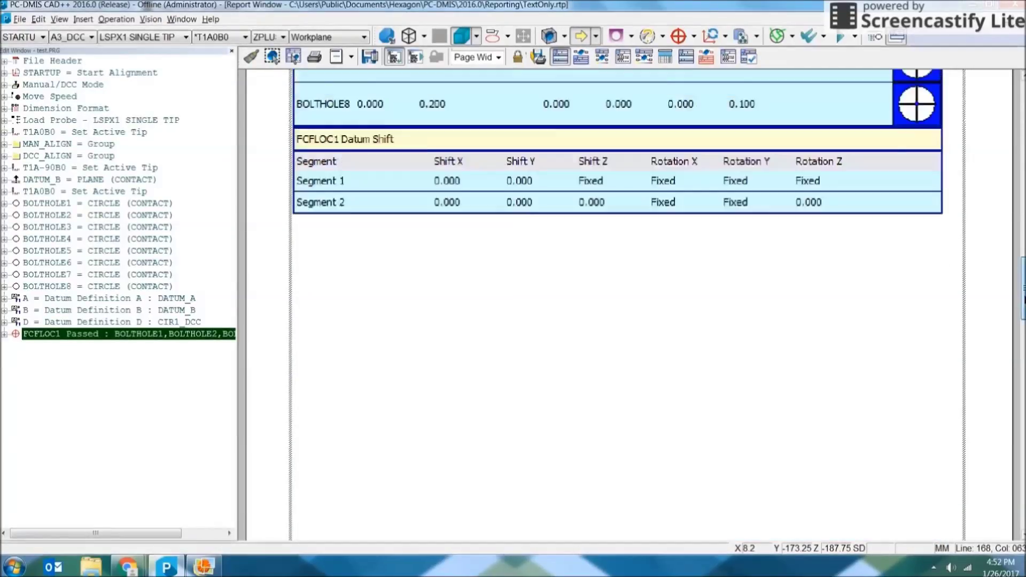
scroll(619, 305, "up", 10)
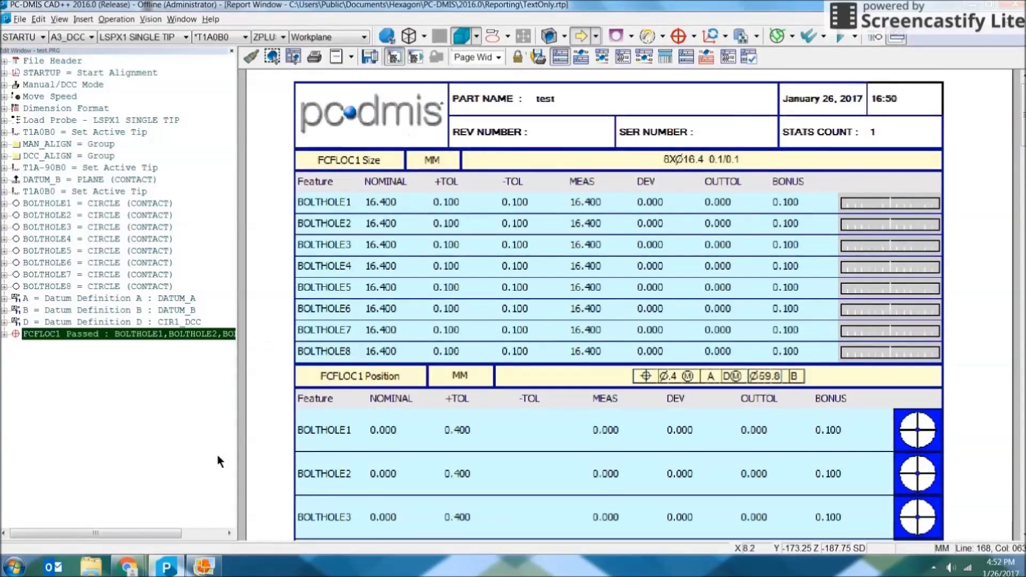
left_click(897, 37)
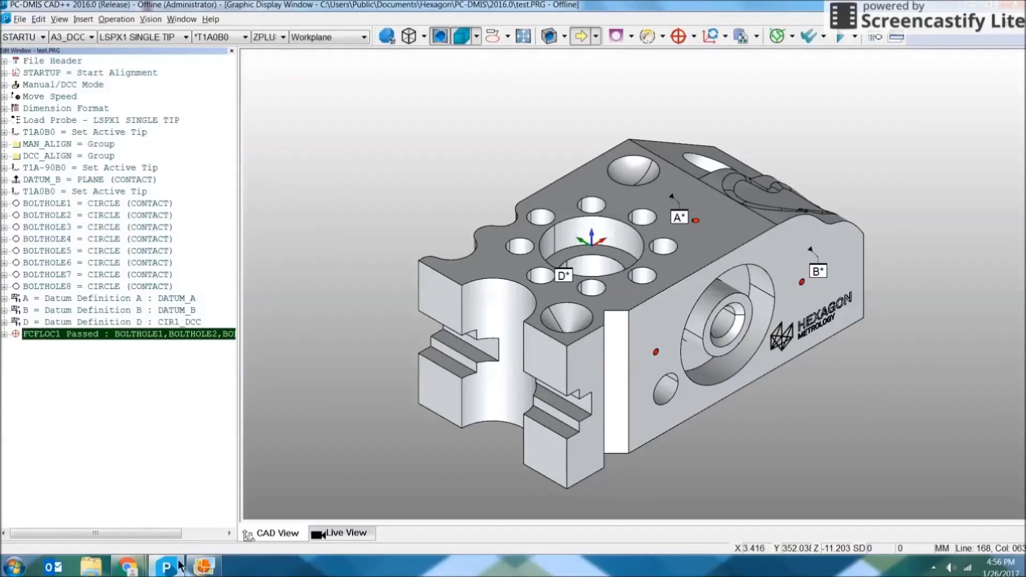
Switch to the drawing in Photo Gallery and review its sheets for the next callouts, stopping at newpg4.jpg with datum C
left_click(196, 569)
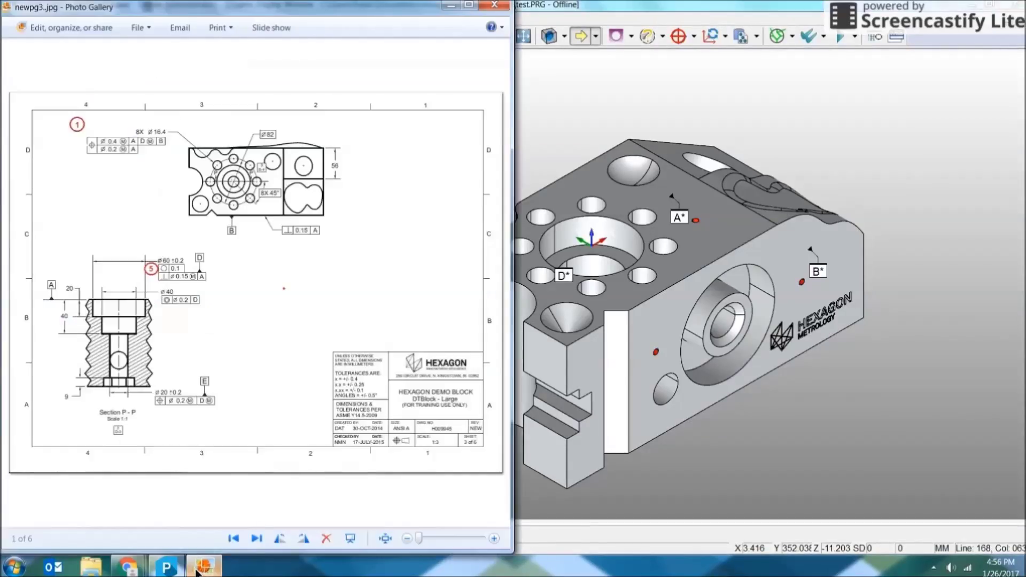
left_click(469, 5)
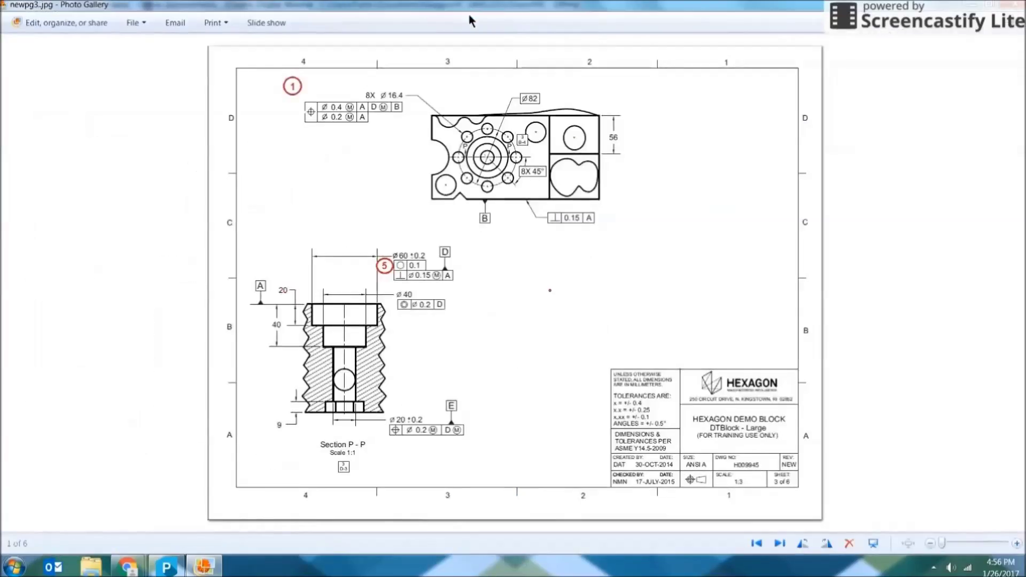
key("Right")
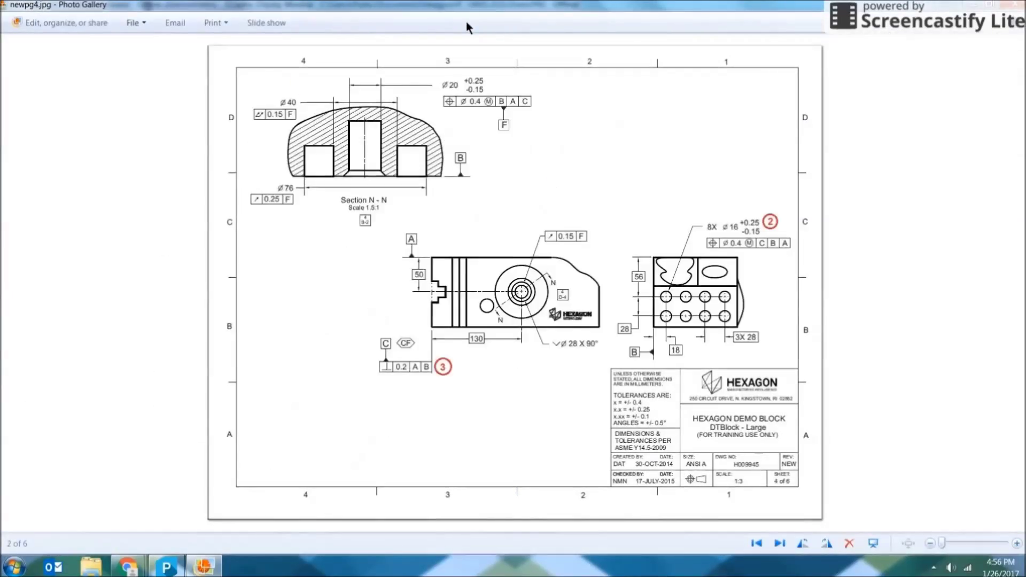
key("Right")
key("Right")
key("Right")
key("Right")
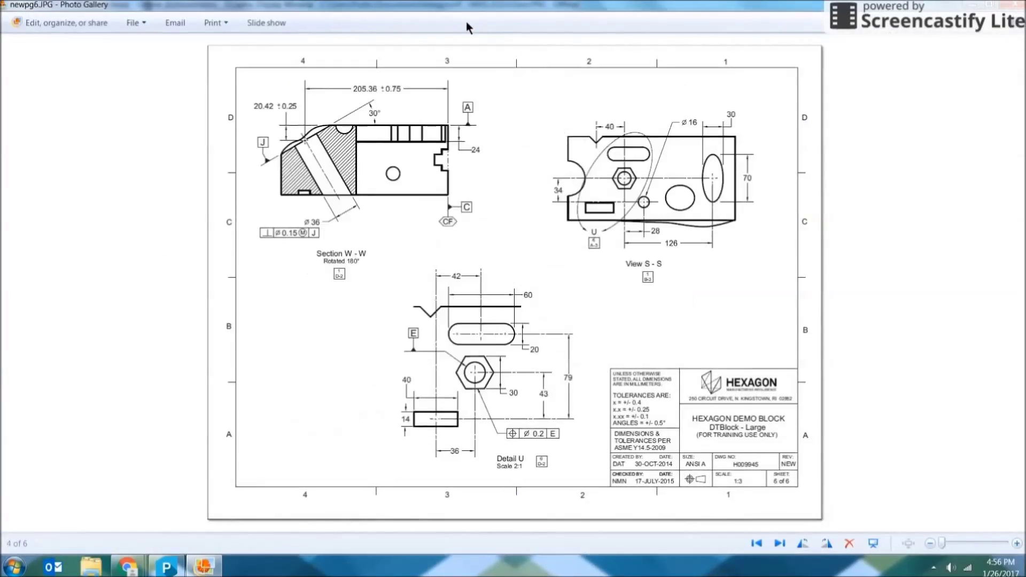
key("Right")
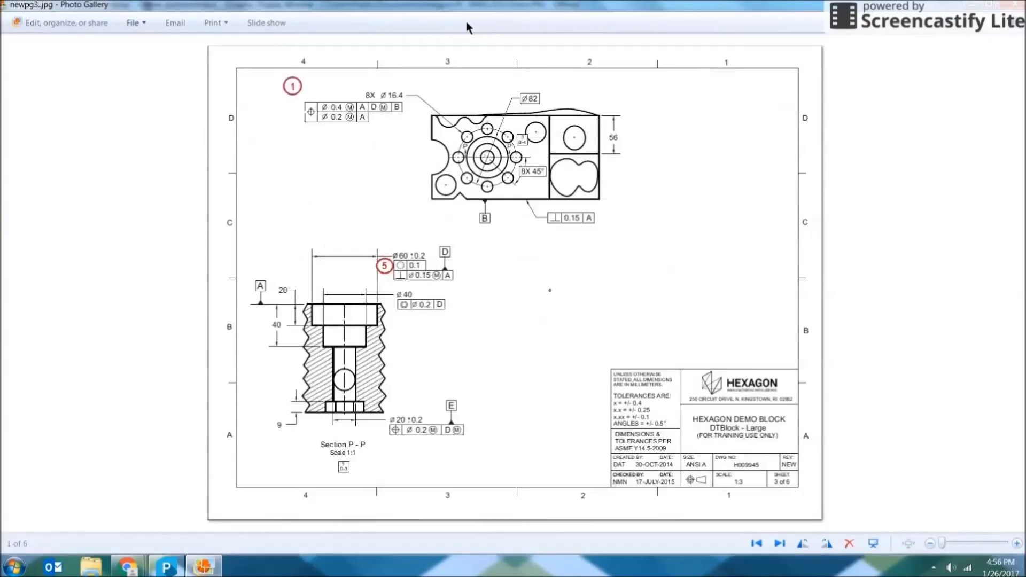
key("Right")
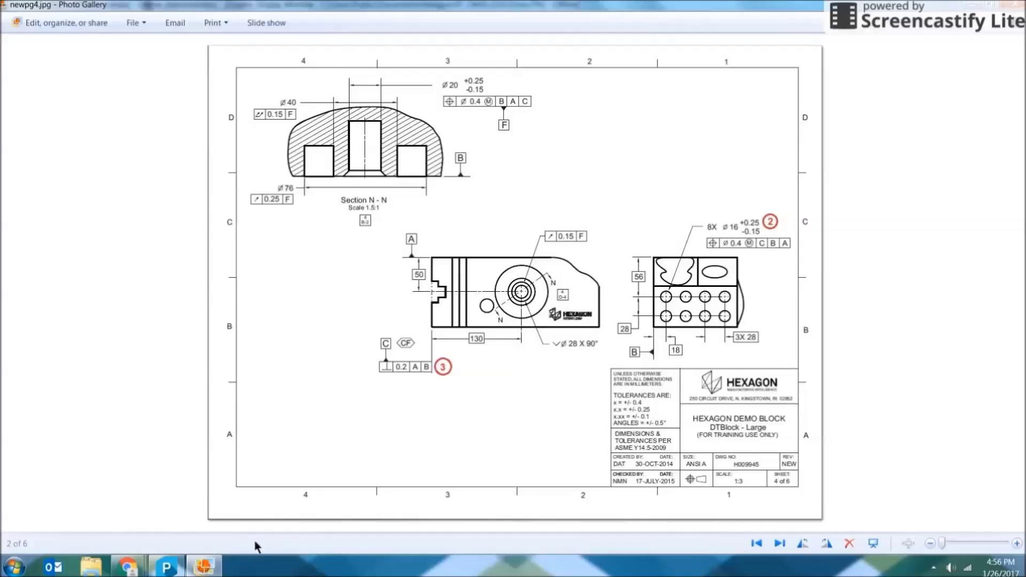
Back in PC-DMIS, create a contact plane on the slotted end face with wrist angles A -90, B -90 and name it DATUM_C
left_click(175, 568)
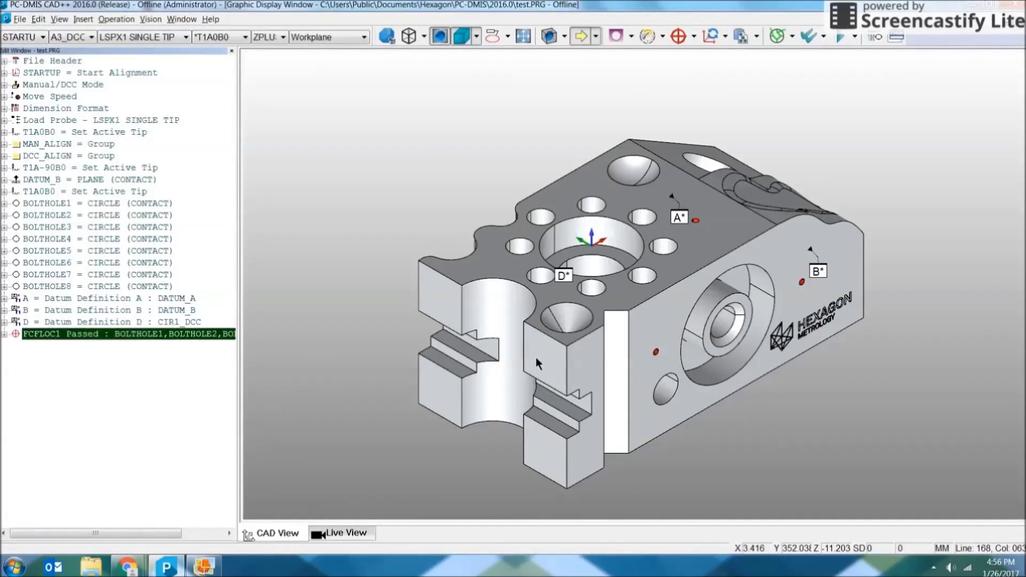
left_click(458, 327)
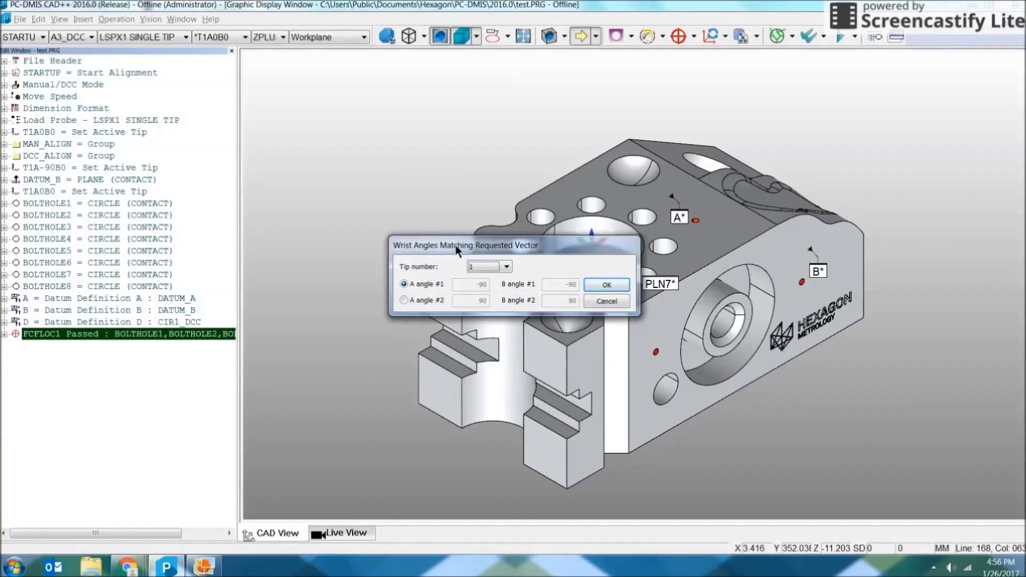
left_click(607, 285)
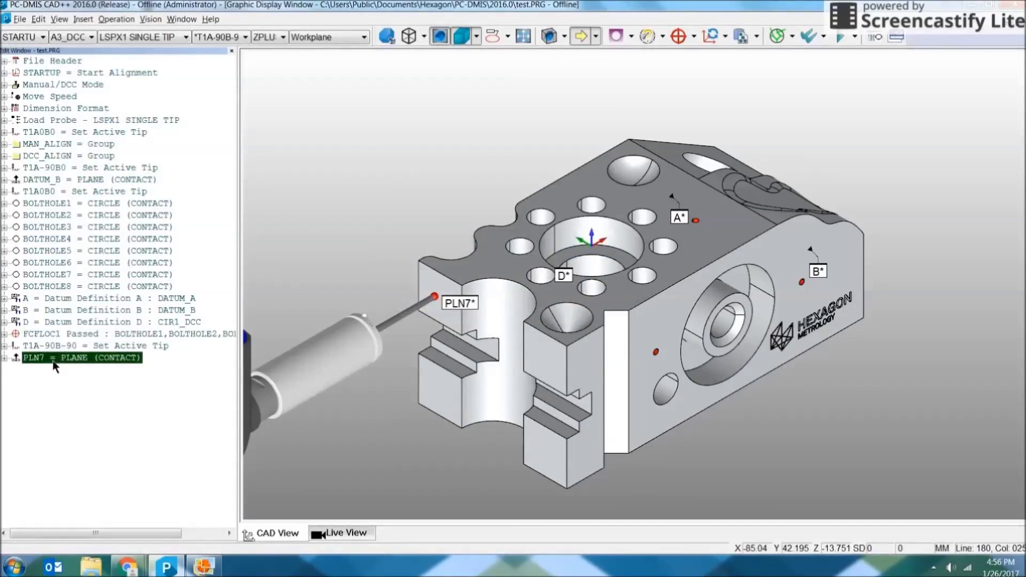
key("F9")
type("DATUM_C")
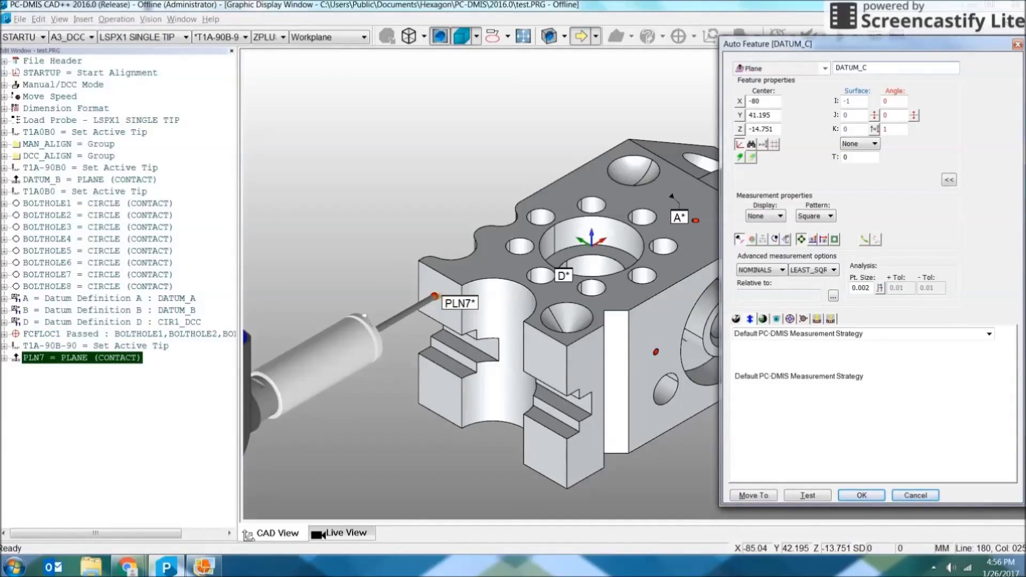
left_click(855, 495)
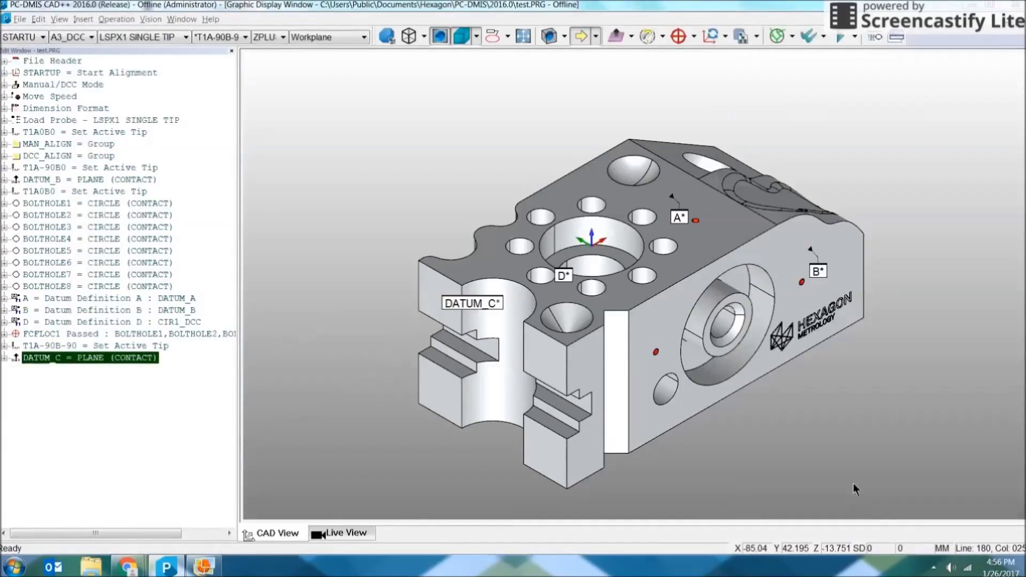
Create a contact circle on the lower-row hole nearest datum B on the eight-hole end face, using wrist angles A 90, B -90
middle_click_drag(742, 383, 406, 378)
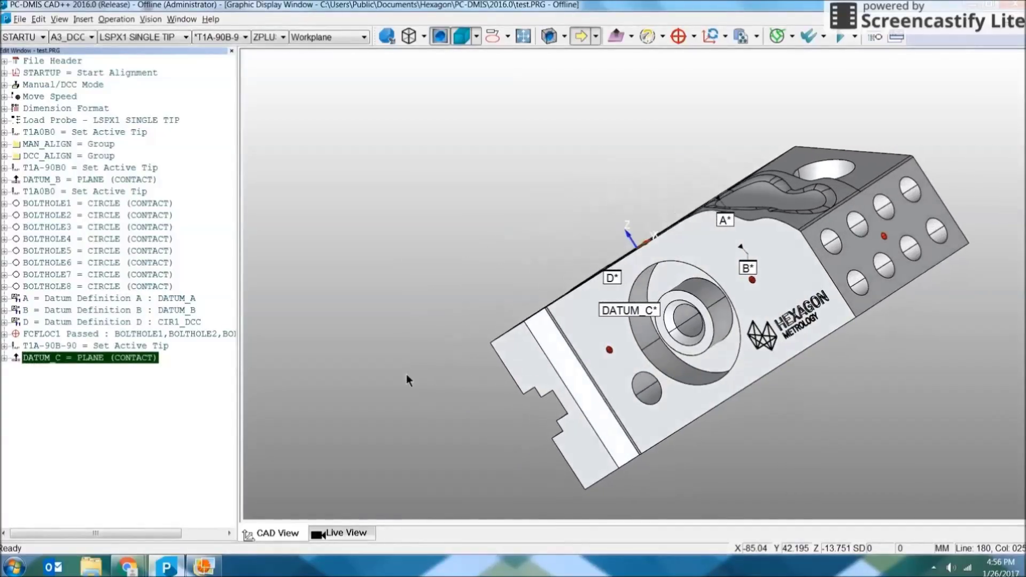
scroll(406, 374, "down", 2)
scroll(761, 268, "up", 2)
middle_click_drag(525, 260, 460, 259)
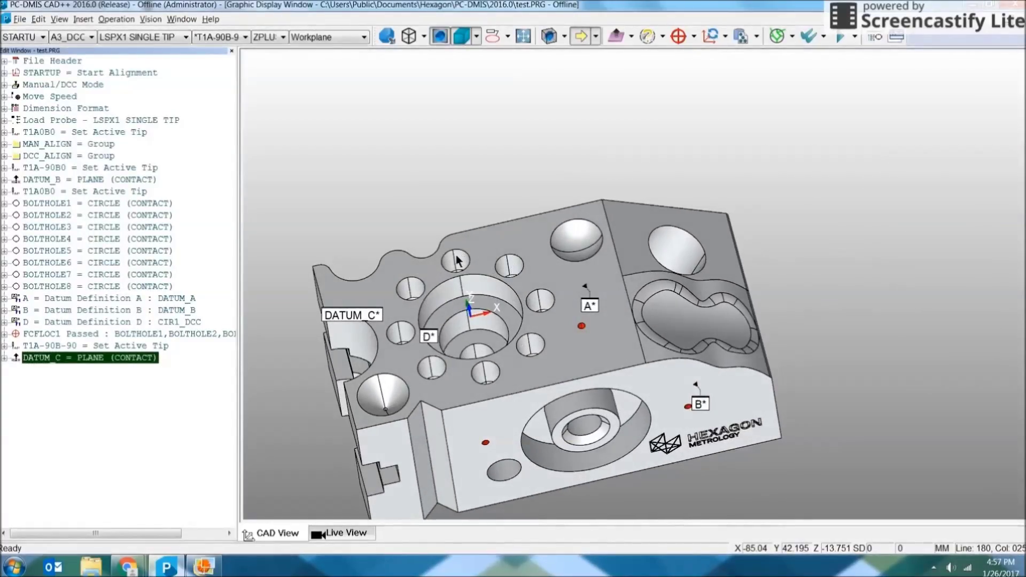
middle_click_drag(662, 342, 513, 289)
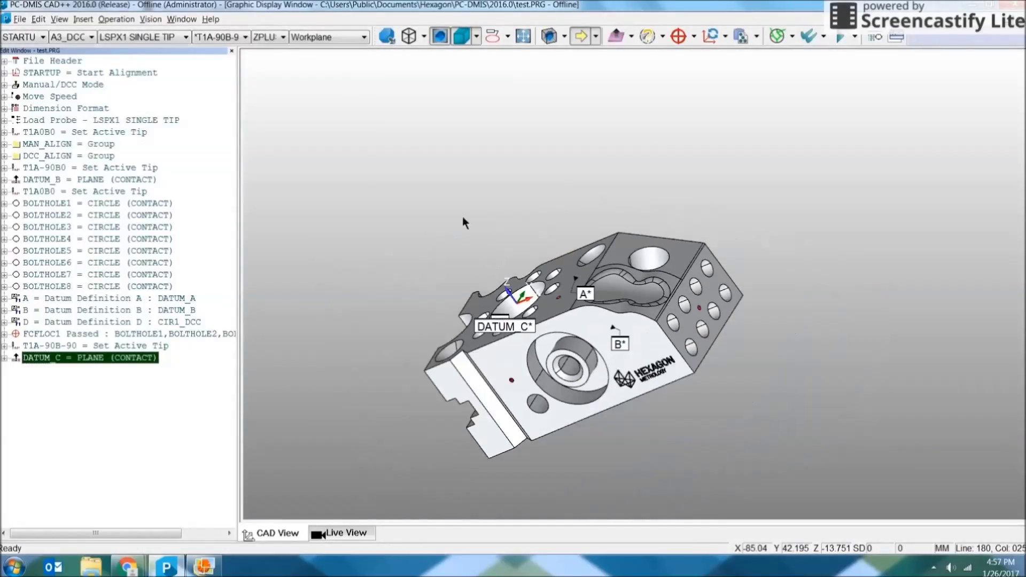
scroll(745, 342, "up", 5)
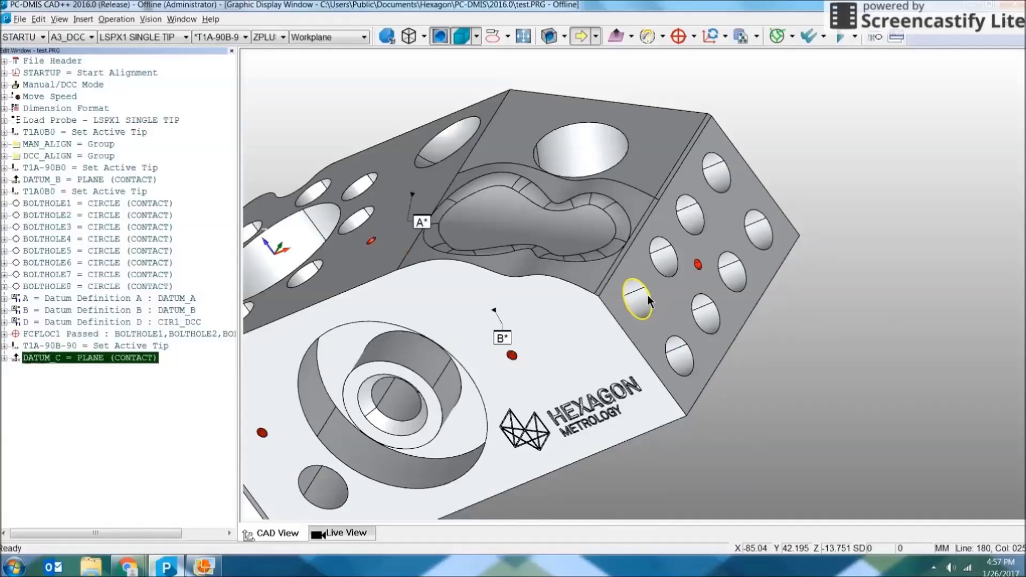
left_click(643, 287)
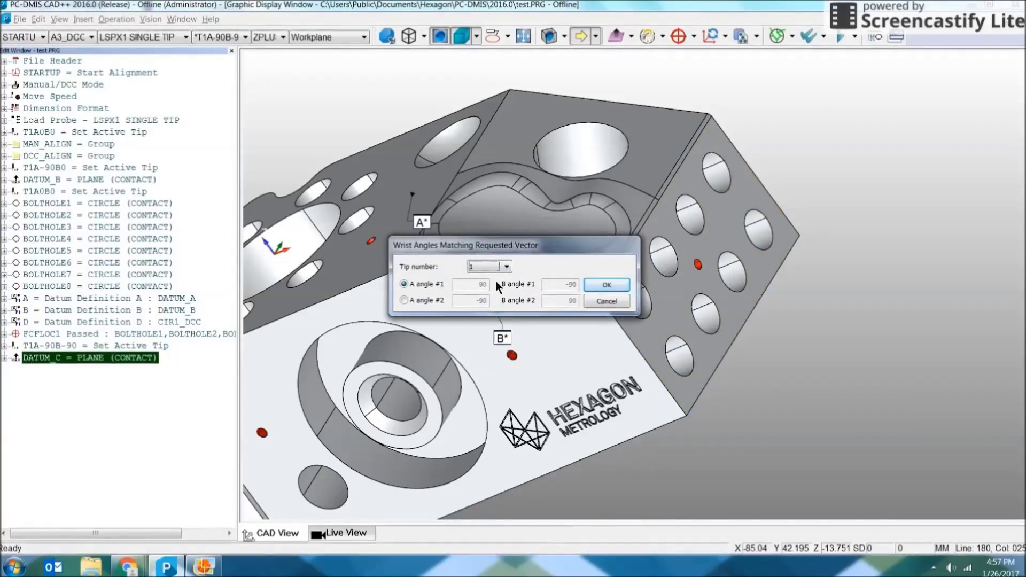
left_click(603, 286)
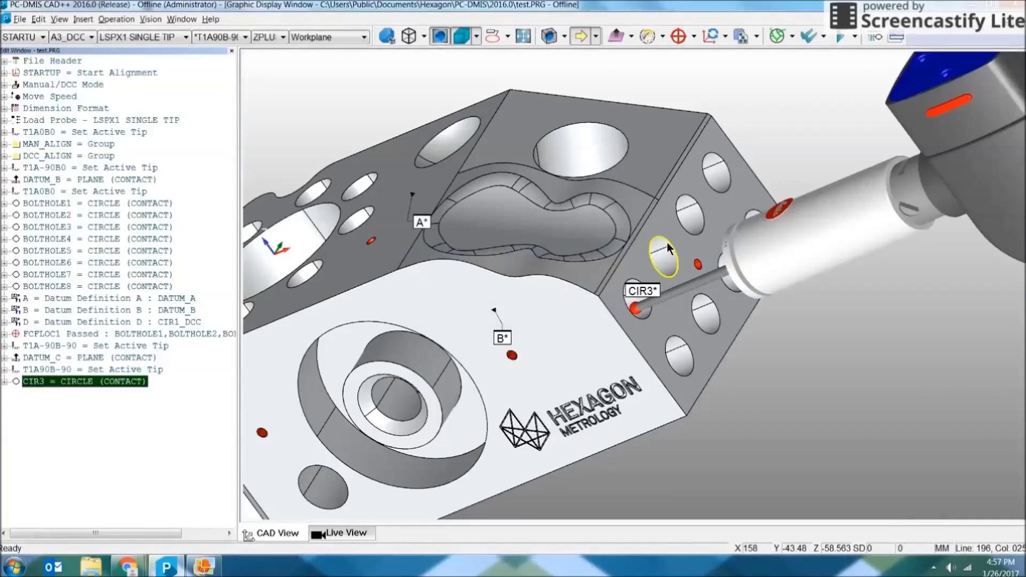
Create contact circles on the remaining seven holes of the end face, going along one row and back along the other
left_click(668, 242)
left_click(695, 199)
left_click(719, 163)
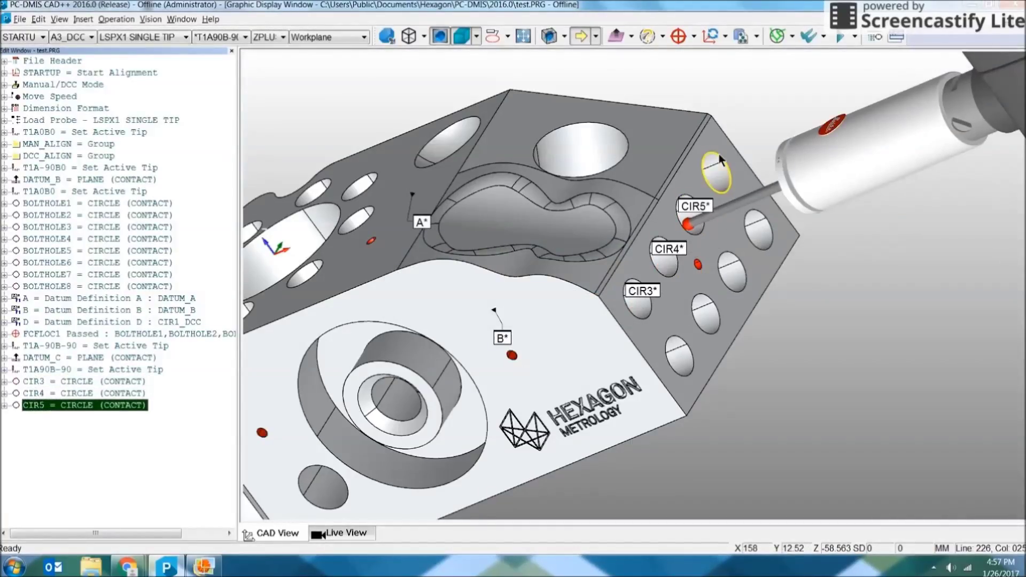
left_click(767, 218)
left_click(733, 270)
left_click(713, 303)
left_click(690, 343)
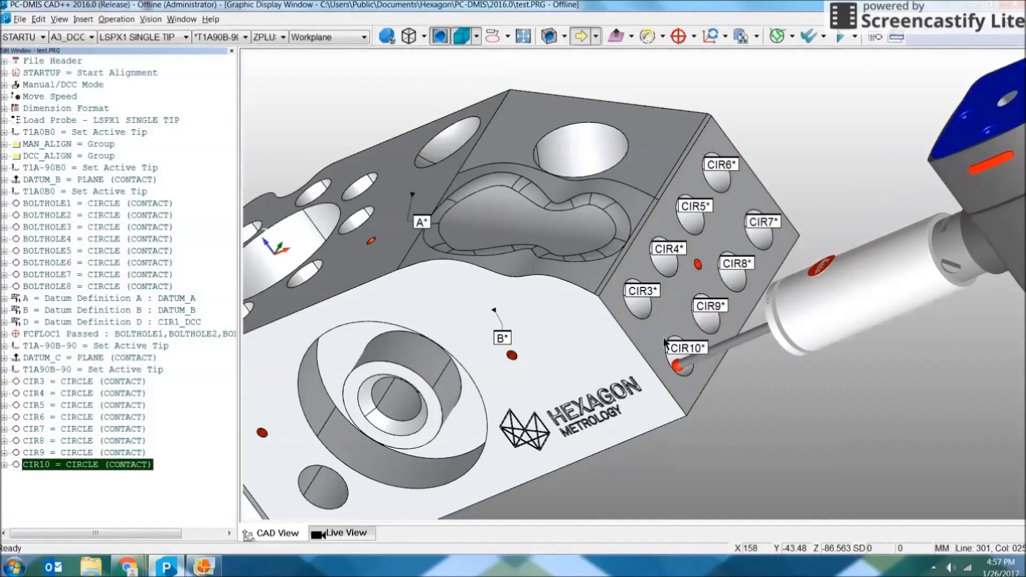
left_click(85, 382)
left_click(81, 393)
left_click(79, 406)
left_click(79, 418)
left_click(78, 429)
left_click(77, 440)
left_click(76, 452)
left_click(78, 465)
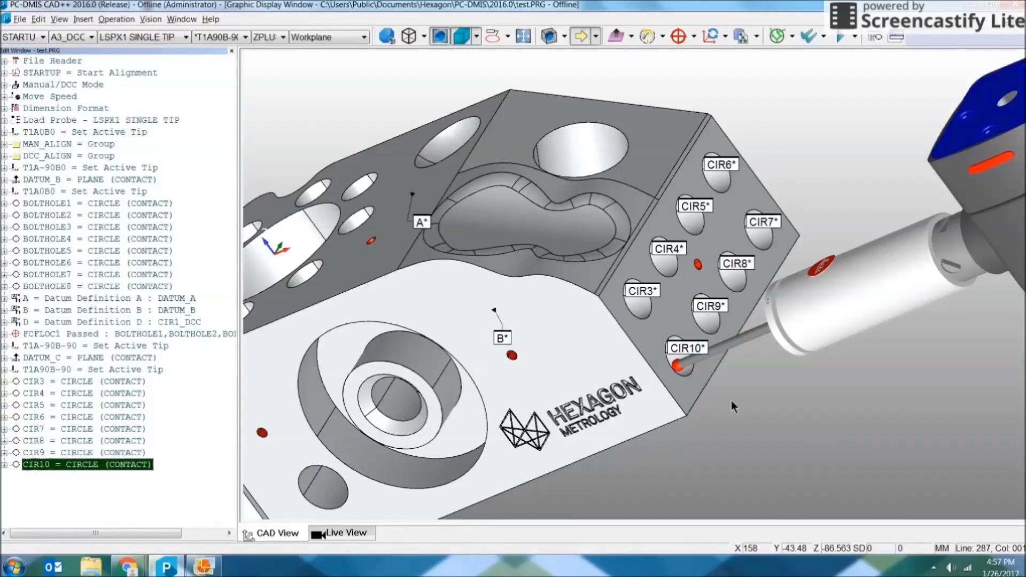
Start a new position dimension and check its callout for the eight 16 mm holes on drawing sheet newpg4.jpg
left_click(526, 37)
left_click(410, 37)
left_click(520, 40)
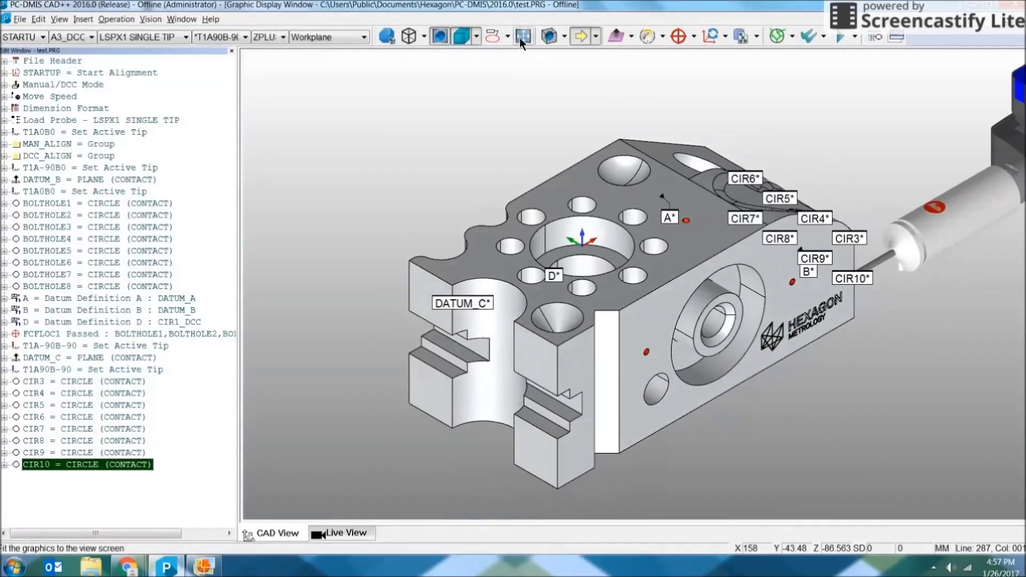
left_click(671, 39)
left_click_drag(809, 46, 537, 56)
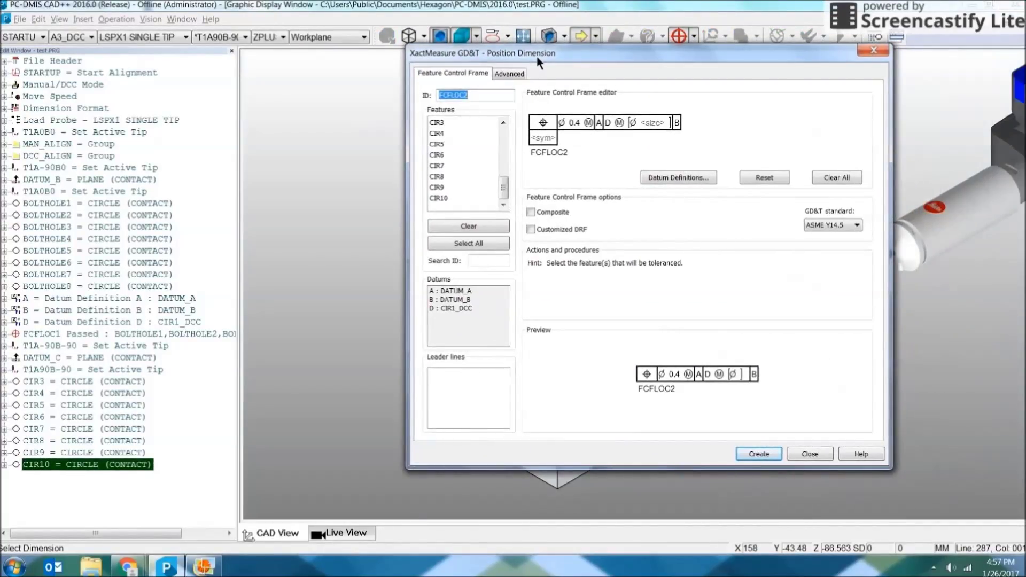
left_click(205, 567)
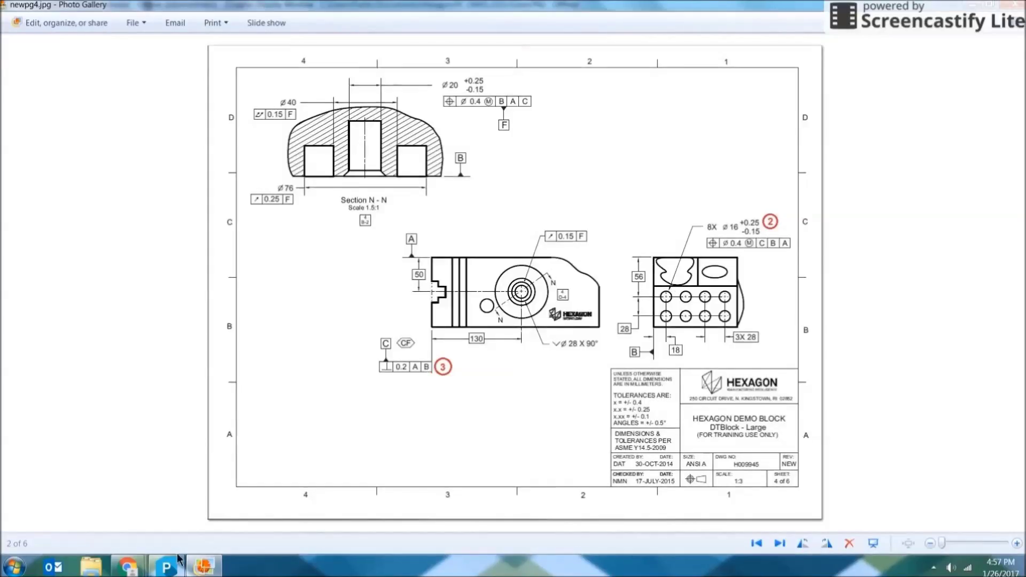
left_click(203, 566)
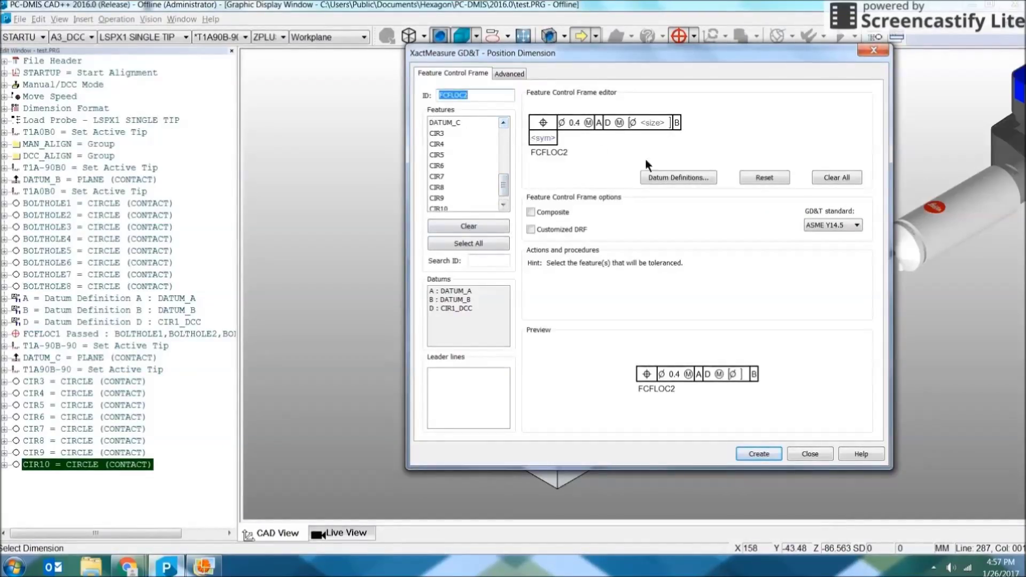
Define datum C from the DATUM_C plane feature
left_click(678, 177)
left_click(1009, 141)
left_click(1009, 141)
left_click(1009, 141)
left_click(1009, 141)
left_click(1009, 141)
left_click(928, 135)
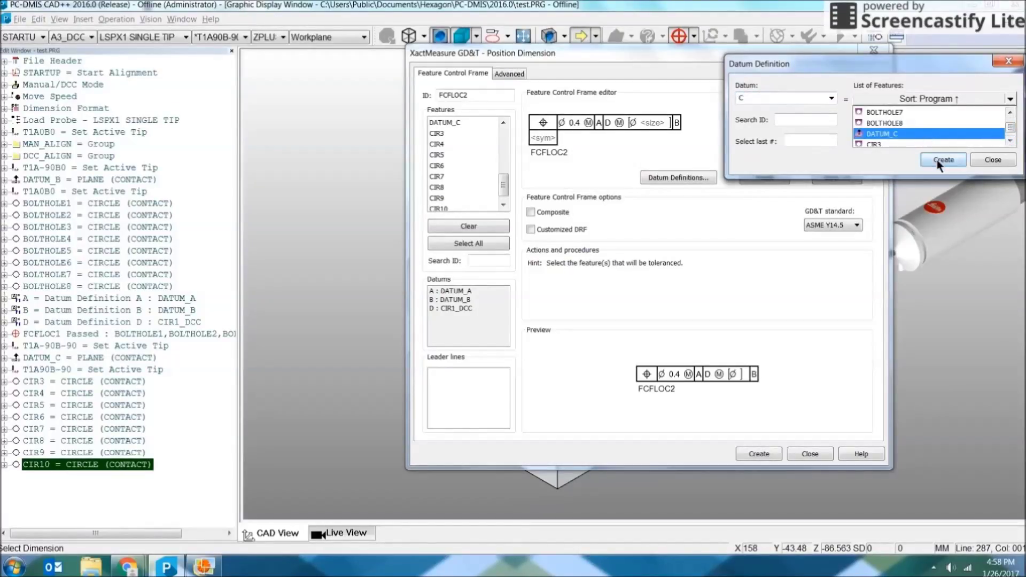
left_click(937, 159)
left_click(983, 160)
Set the position frame's datum references to C primary, B secondary and A tertiary
left_click(599, 125)
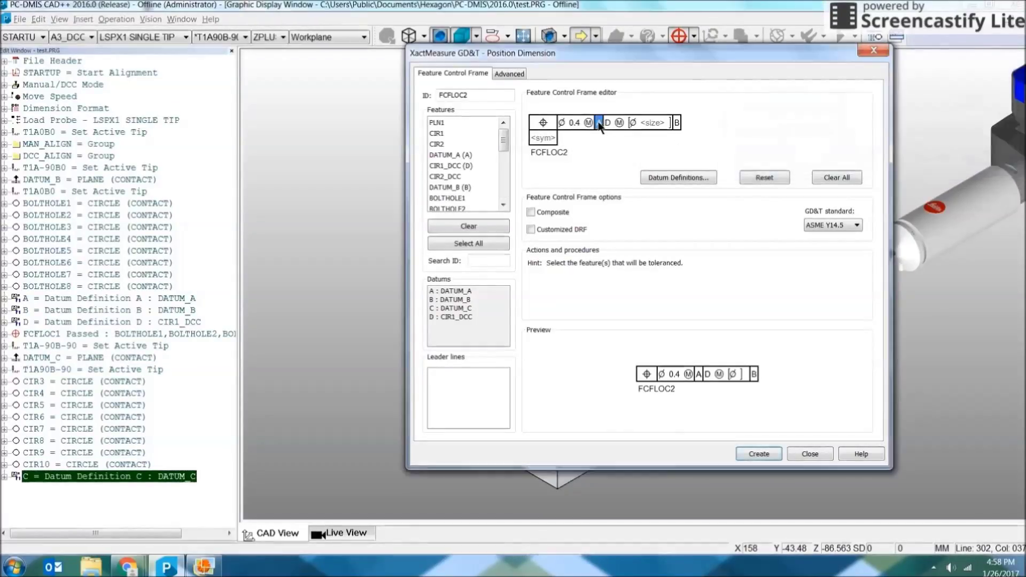
left_click(598, 160)
left_click(615, 124)
left_click(619, 134)
left_click(619, 124)
left_click(614, 137)
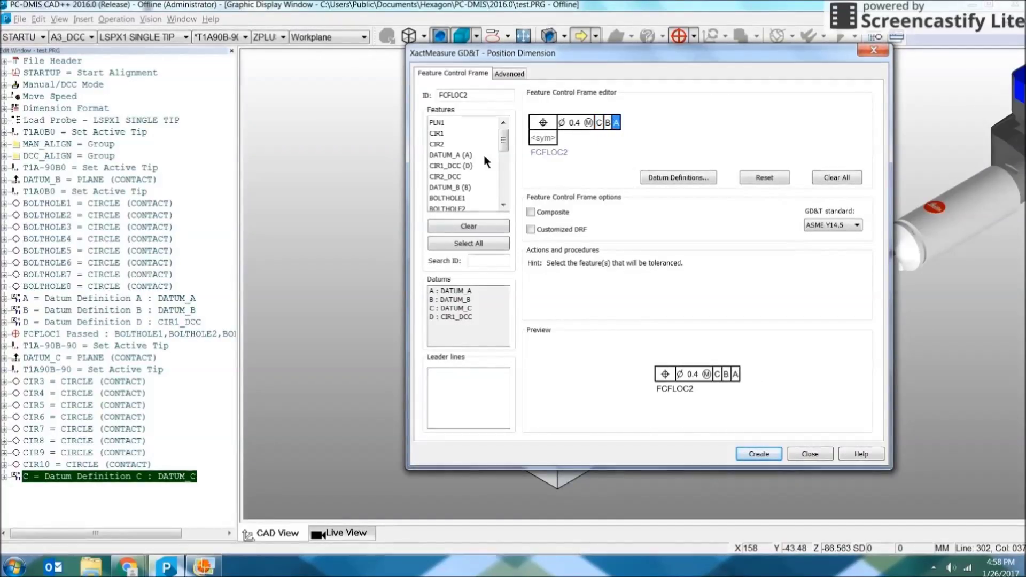
Select CIR3 through CIR10 as the toleranced pattern and set the size tolerances to plus .25 and minus .15
left_click_drag(502, 142, 503, 186)
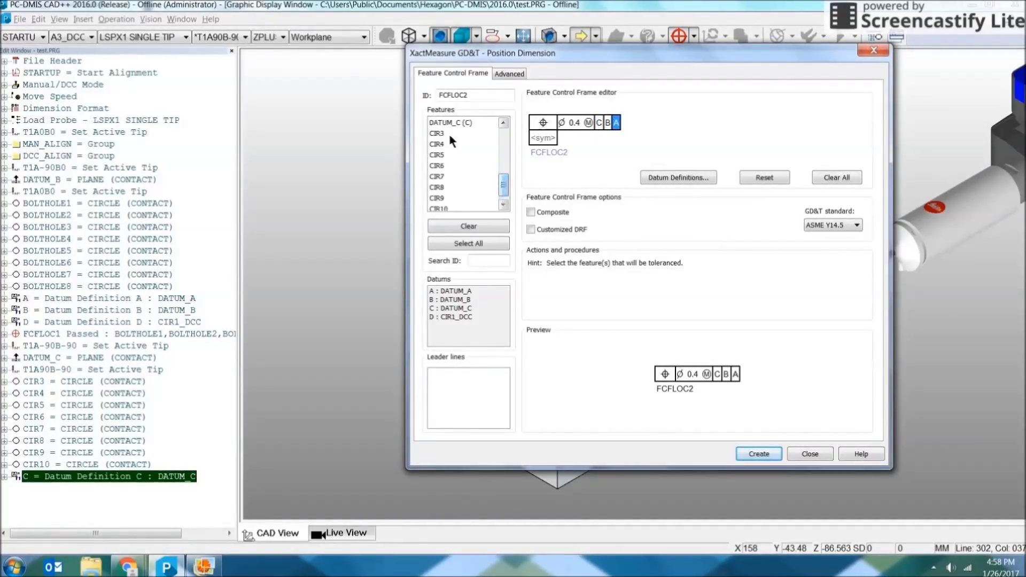
left_click_drag(450, 133, 449, 199)
left_click(577, 105)
type(".25")
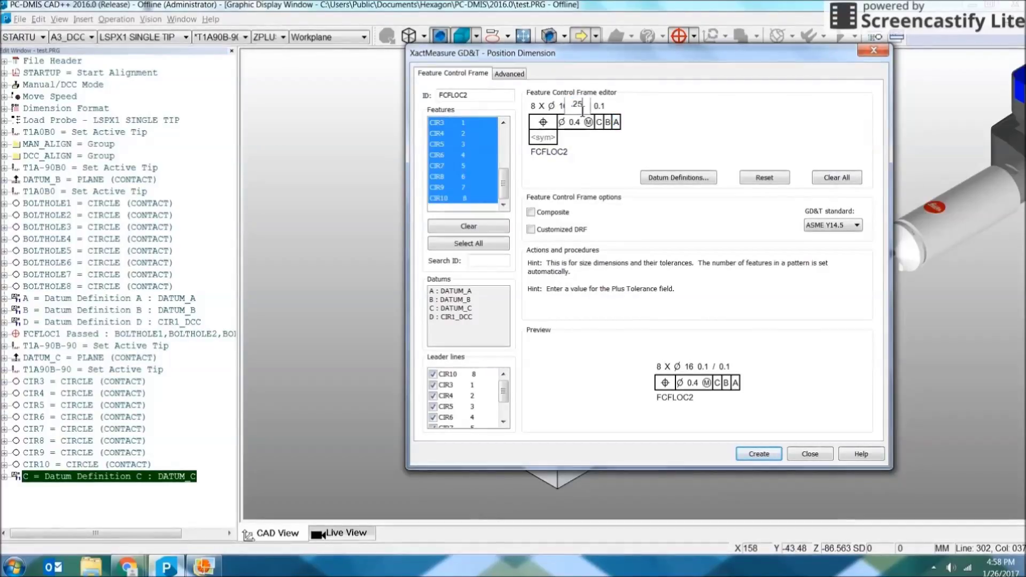
left_click(602, 106)
type(".15")
key("Return")
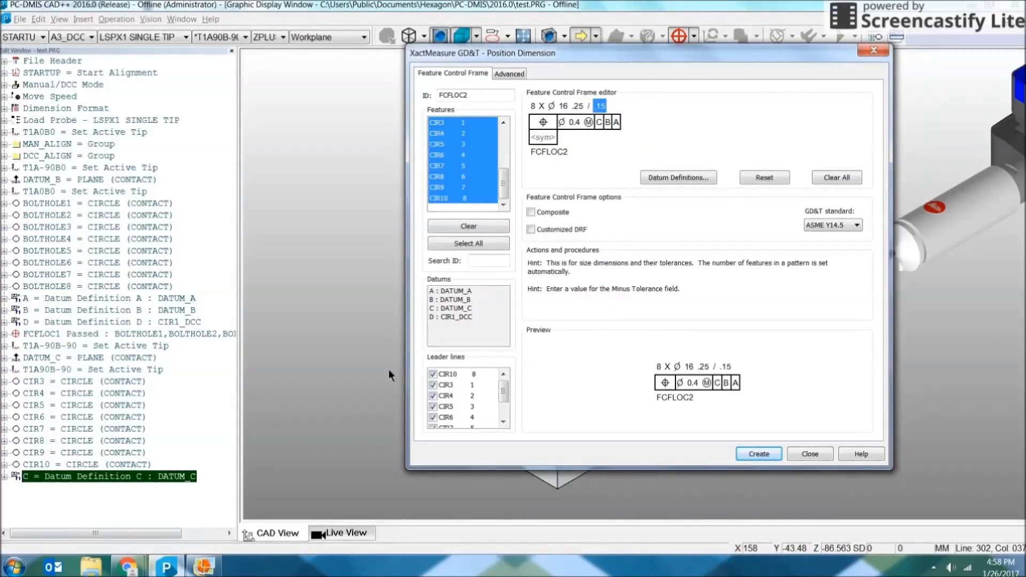
Compare the position frame with the drawing, close the drawing, and create the dimension for the end-face holes
left_click(203, 565)
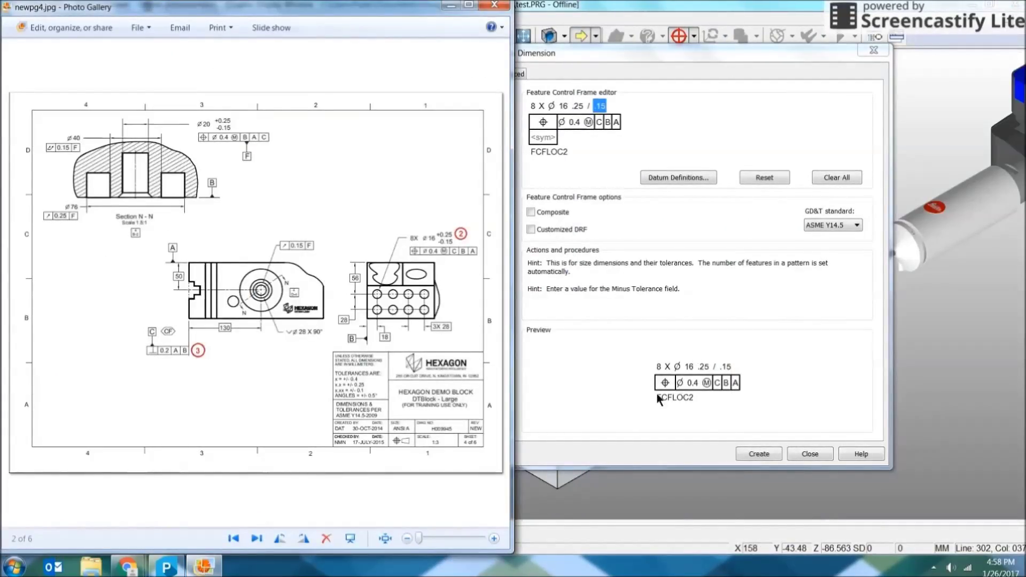
left_click(494, 5)
left_click(759, 455)
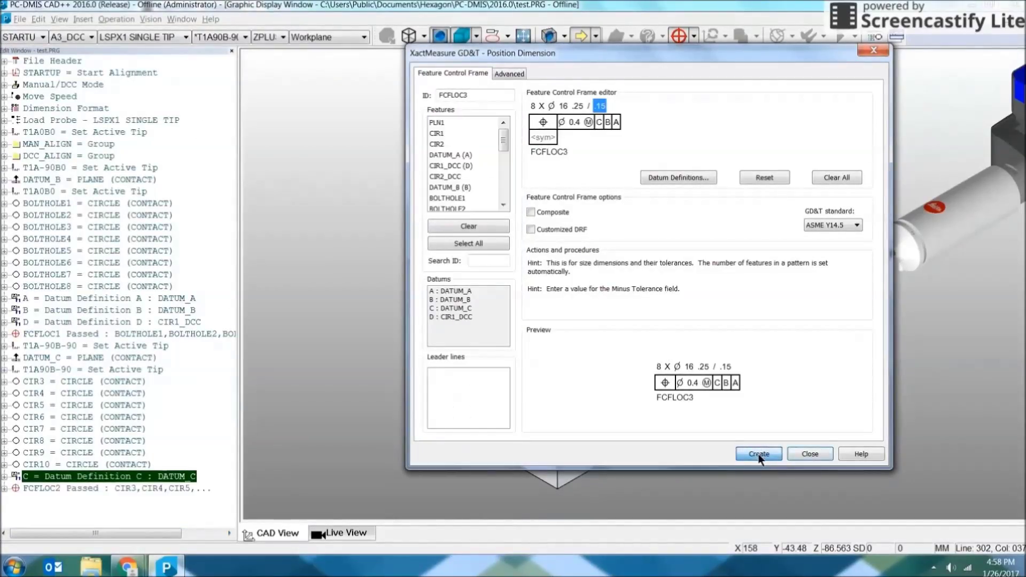
left_click(799, 454)
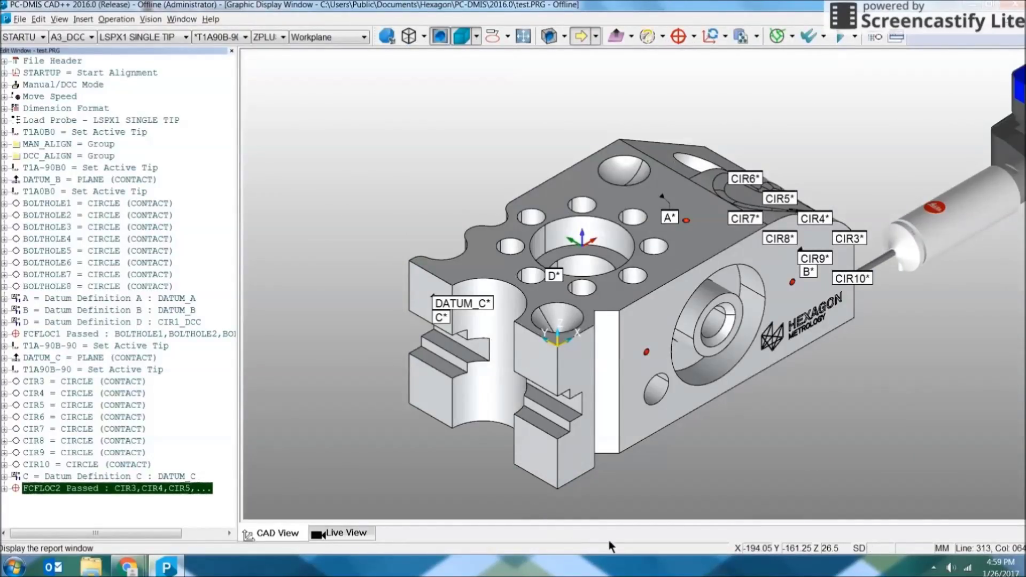
Switch to the drawing in Photo Gallery and page to newpg4.jpg to examine callout 3, the perpendicularity of datum C
mouse_move(205, 565)
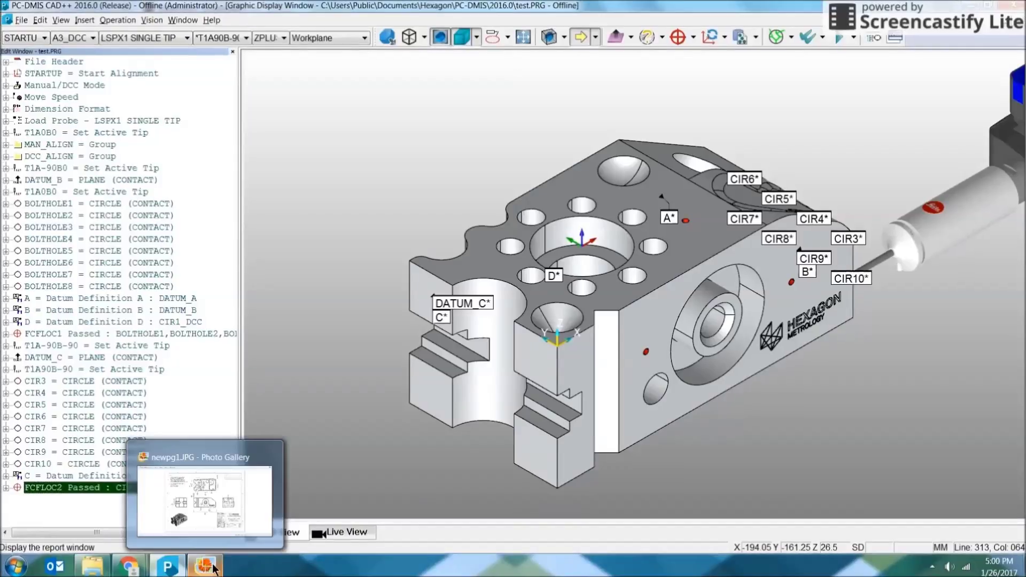
left_click(238, 539)
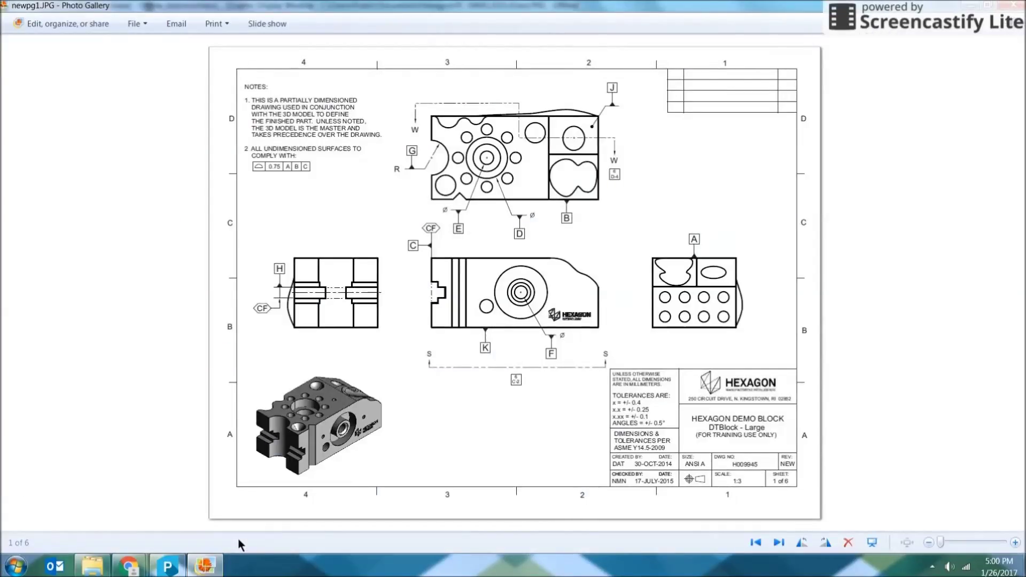
key("Right")
key("Right")
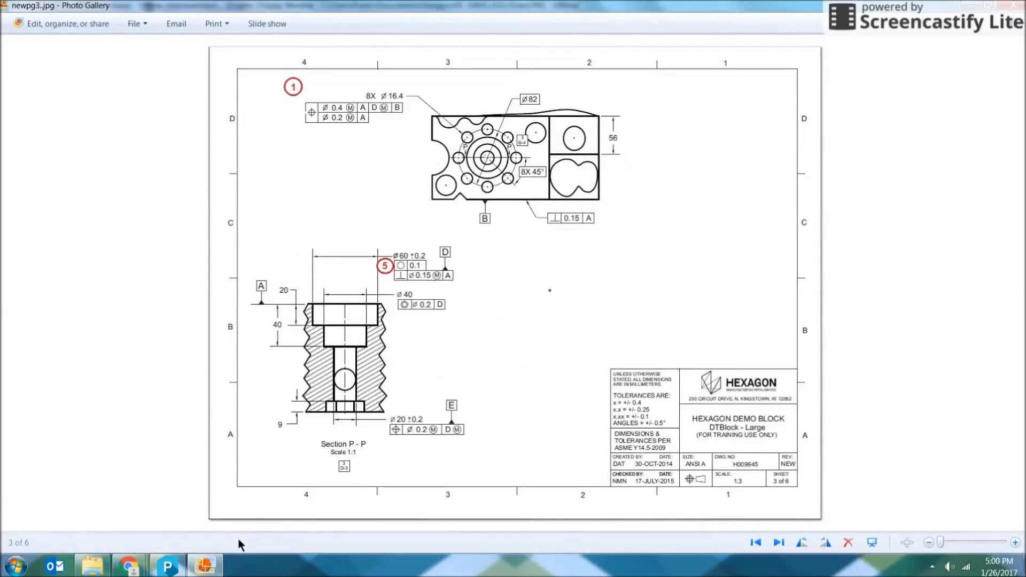
key("Right")
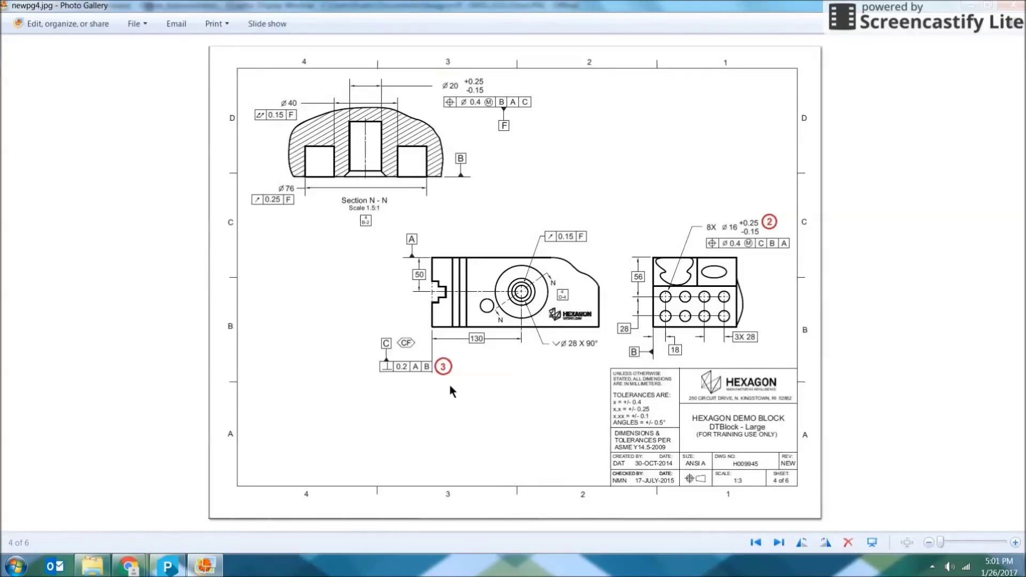
Back in PC-DMIS, start a perpendicularity dimension on DATUM_C with A as primary and B as secondary datum
left_click(167, 565)
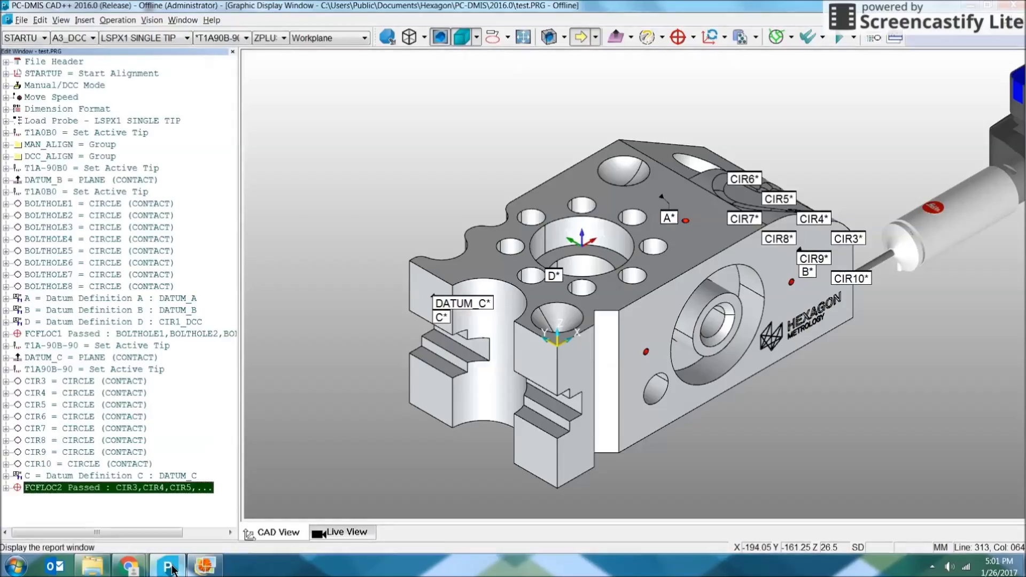
left_click(693, 37)
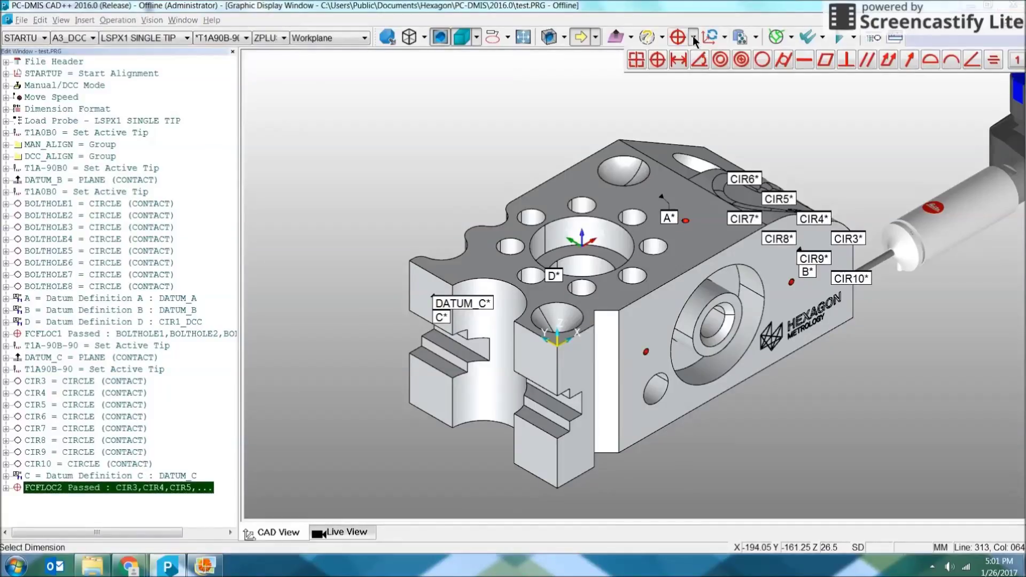
left_click(848, 62)
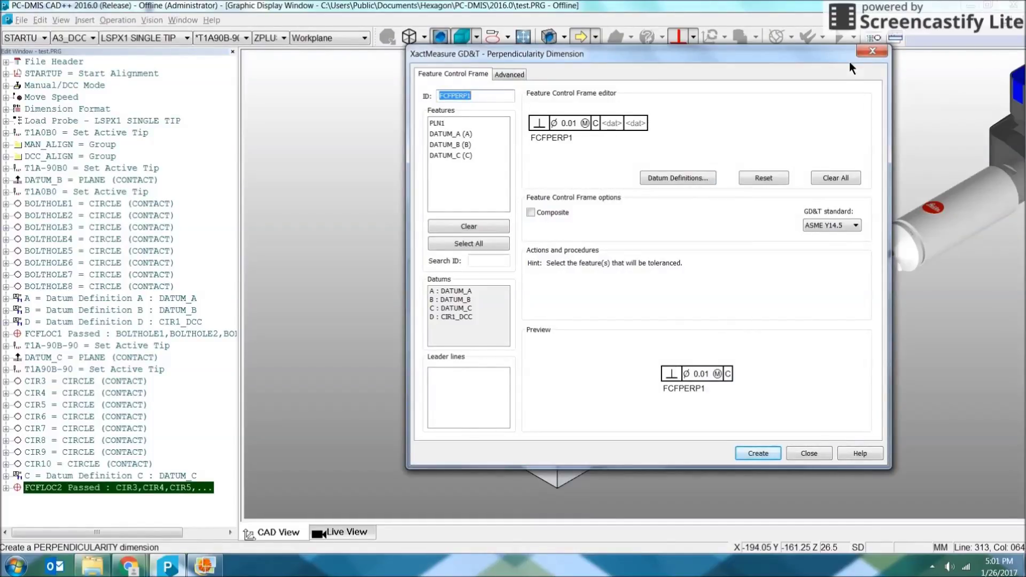
left_click(465, 155)
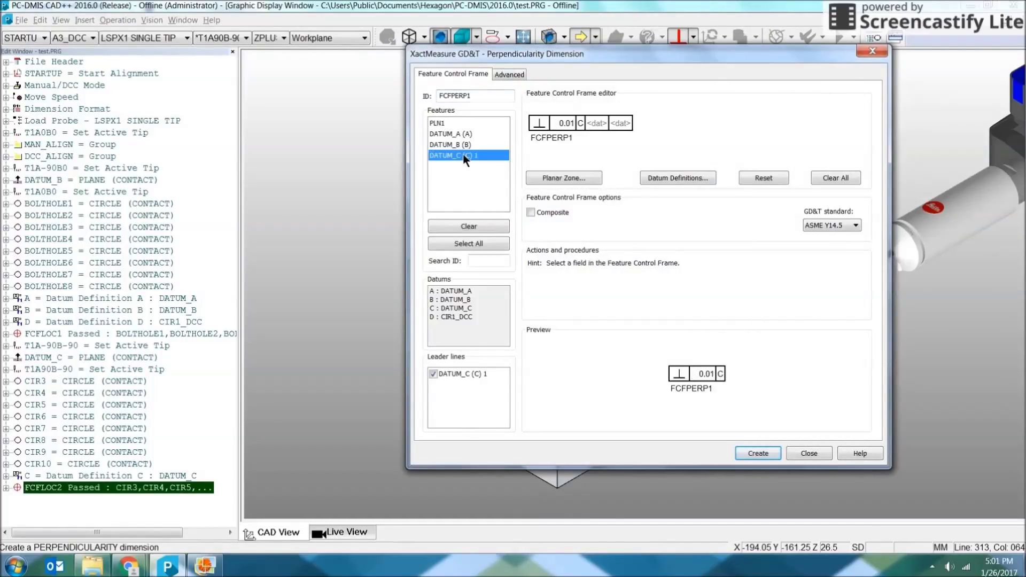
left_click(580, 125)
left_click(592, 125)
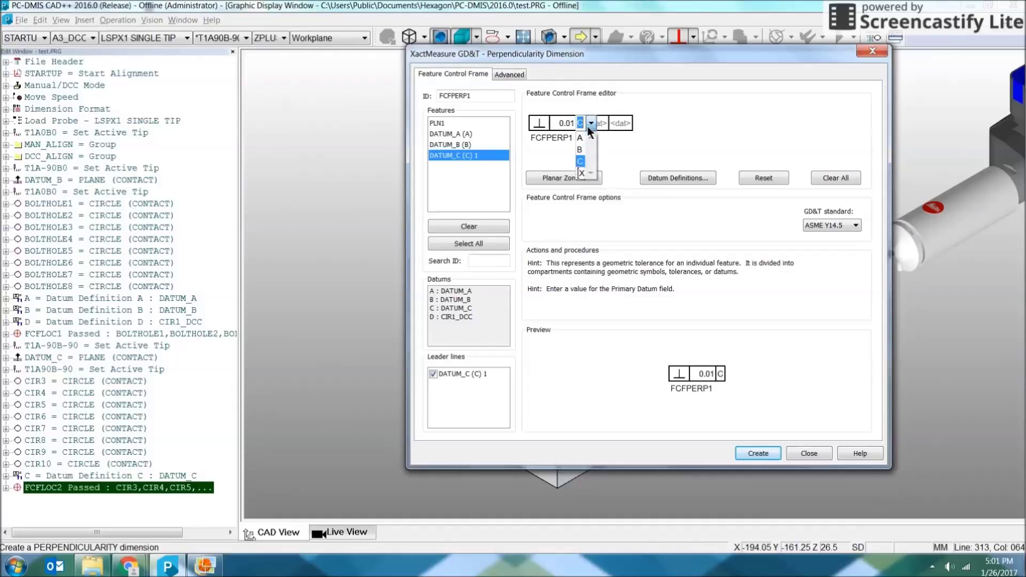
left_click(581, 137)
left_click(591, 127)
left_click(611, 124)
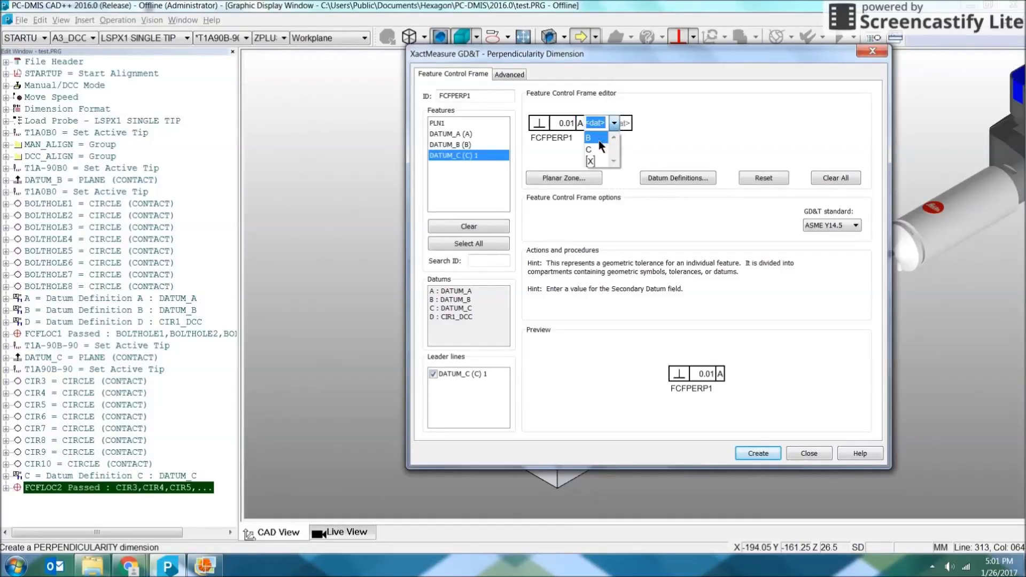
left_click(598, 137)
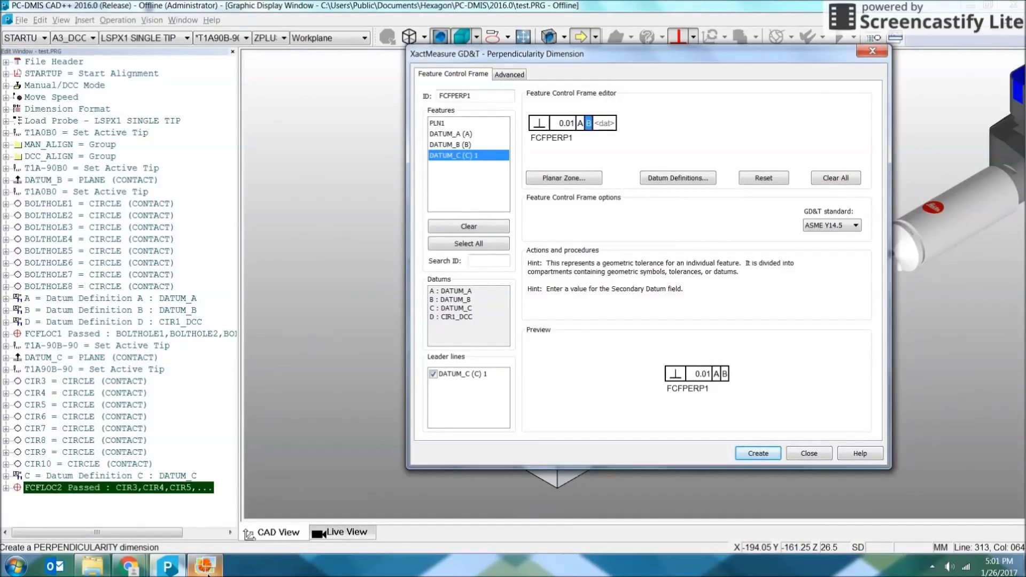
Check callout 3 on the drawing, set the perpendicularity tolerance to .2, create the dimension for DATUM_C and close the dialog
left_click(206, 567)
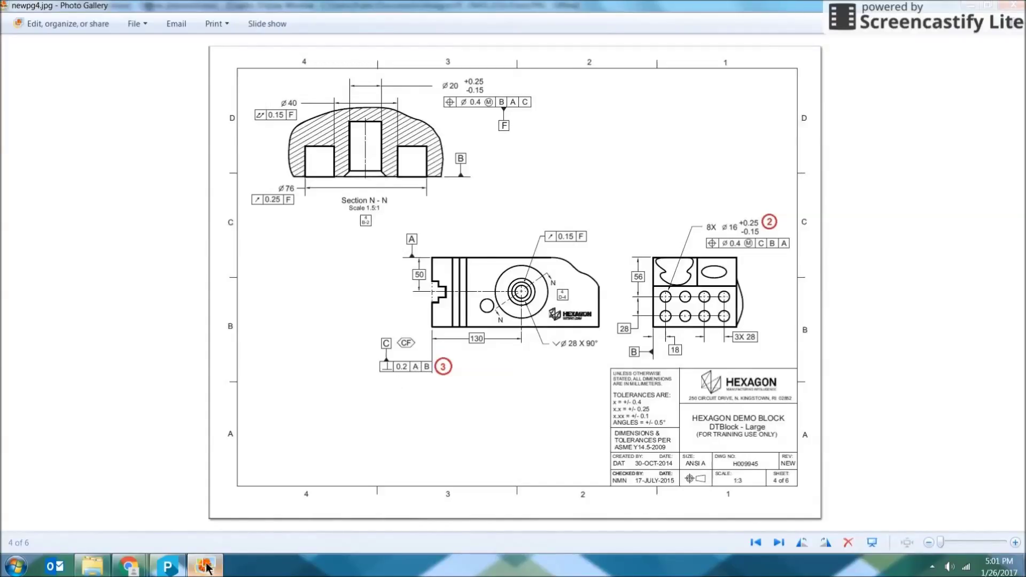
left_click(207, 556)
left_click(565, 123)
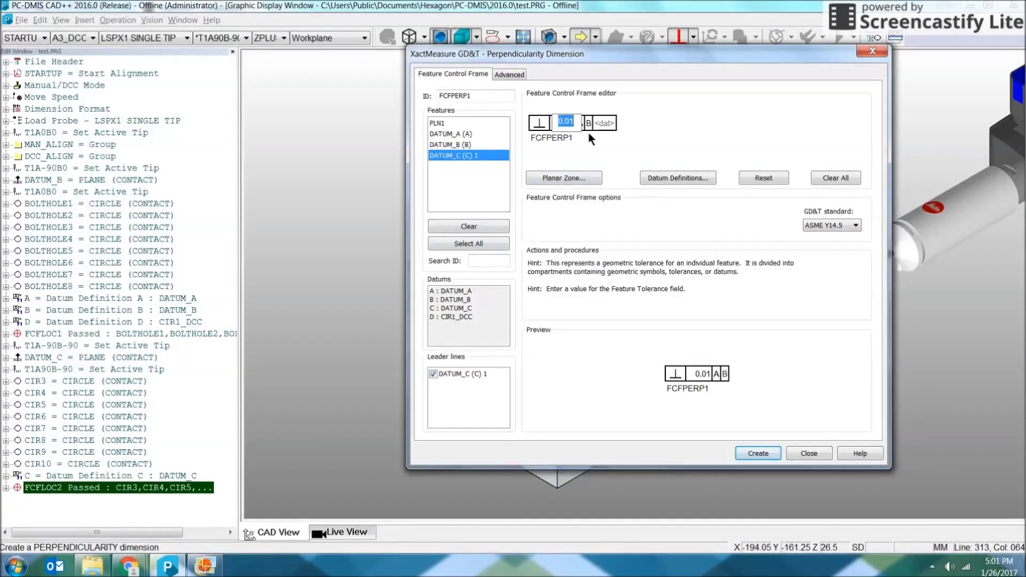
type(".2")
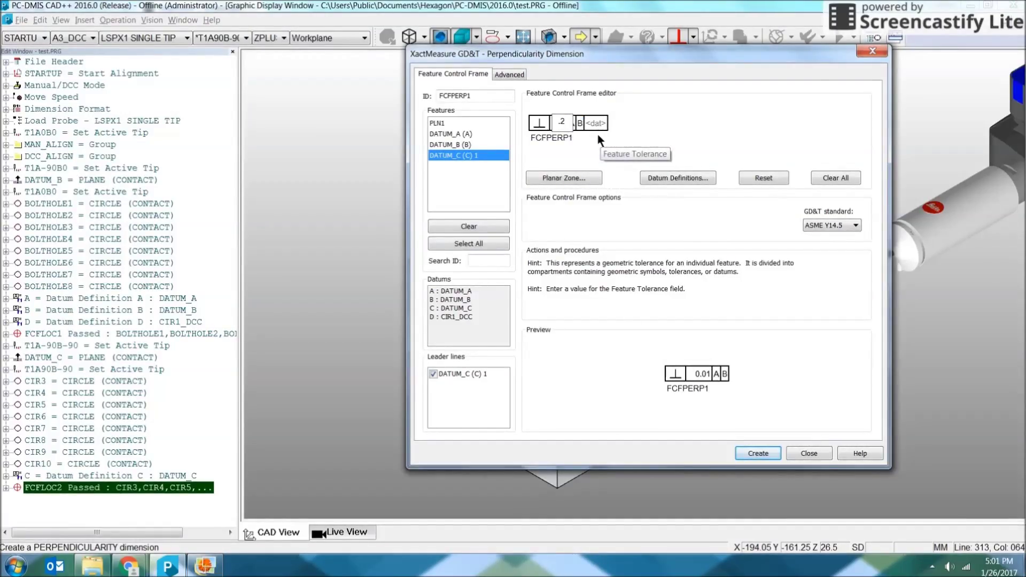
left_click(749, 453)
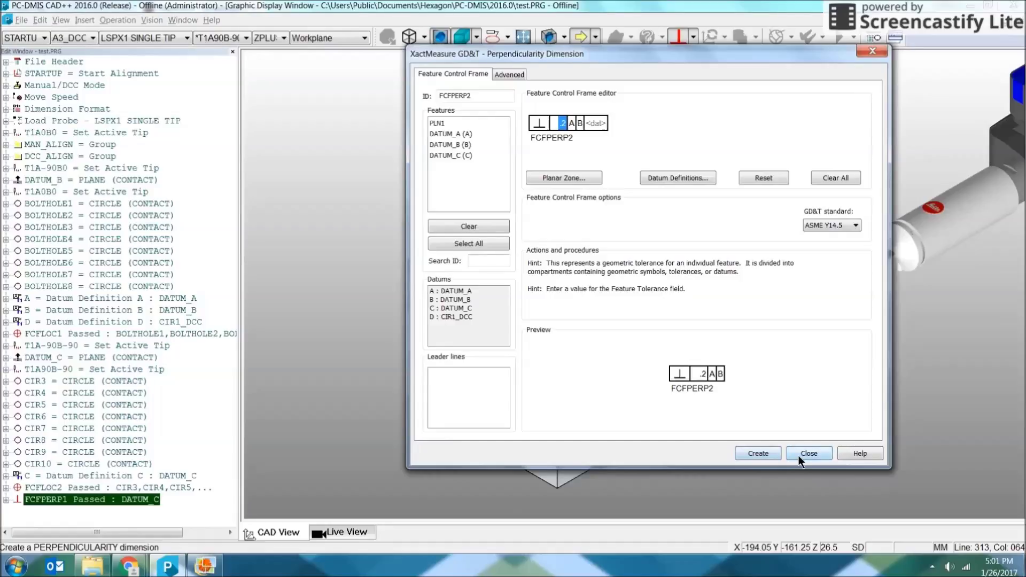
left_click(808, 453)
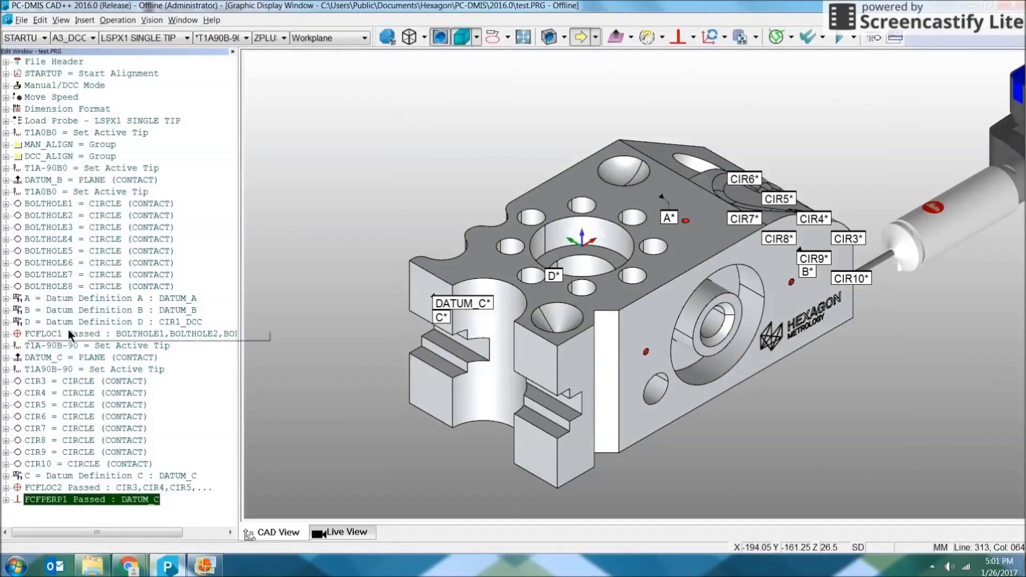
Switch to the drawing in Photo Gallery and page to newpg5.jpg to examine callout 4, the parallelism to datum C
left_click(69, 332)
left_click(58, 486)
left_click(57, 499)
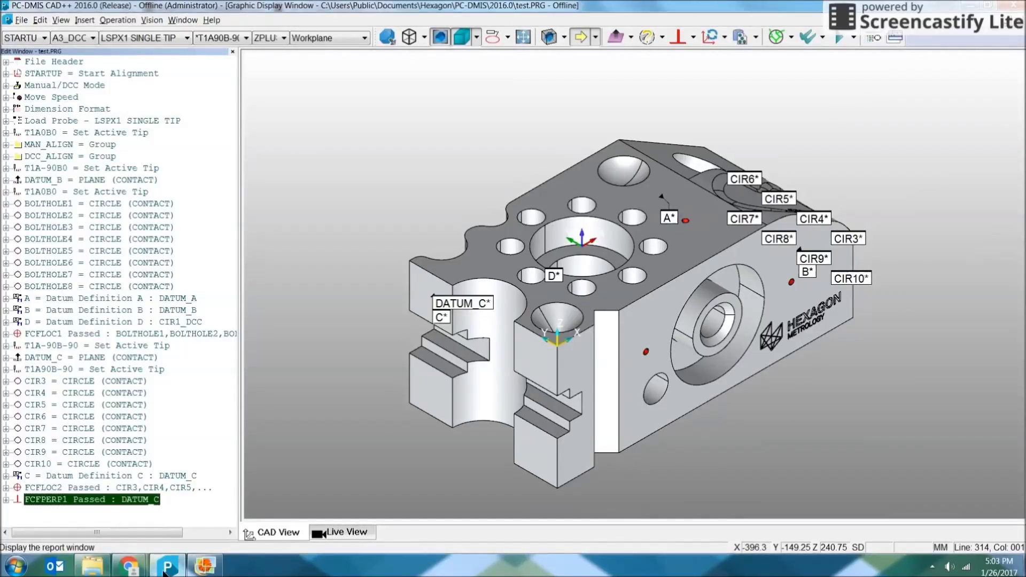
left_click(204, 571)
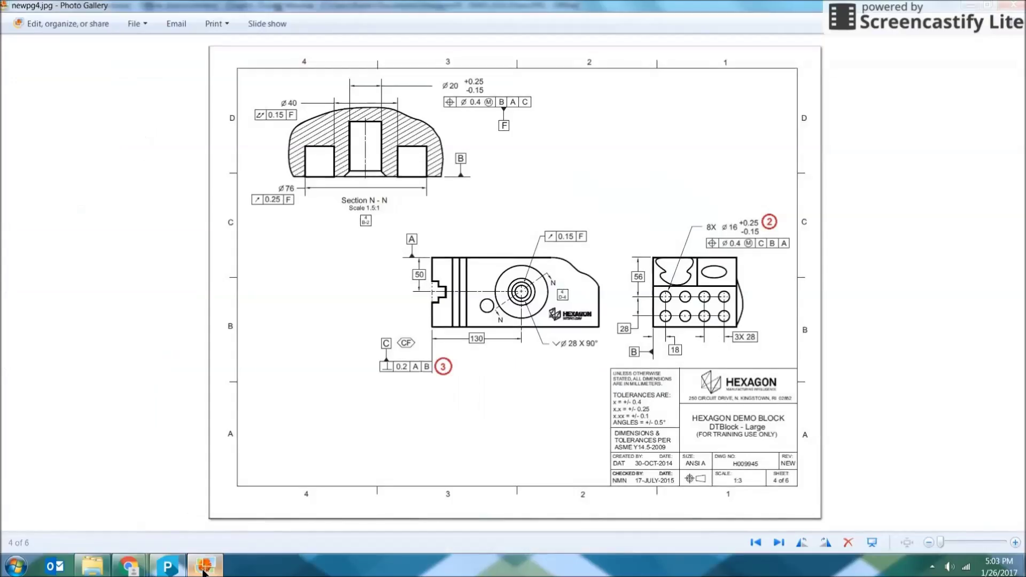
key("Right")
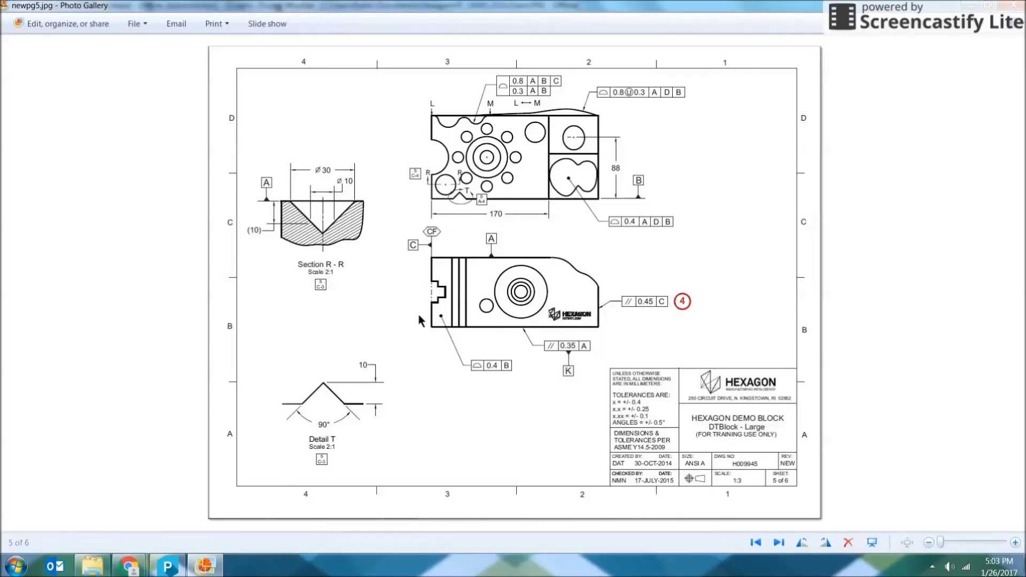
Back in PC-DMIS, add a contact plane feature on the end face containing the eight holes
left_click(176, 572)
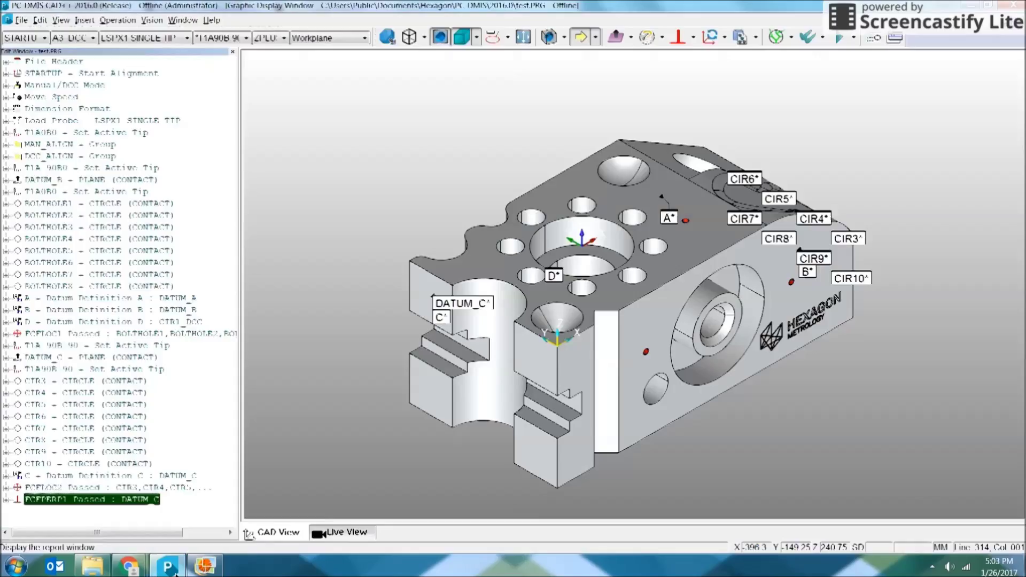
left_click(493, 36)
middle_click_drag(651, 438, 388, 418)
scroll(342, 421, "down", 2)
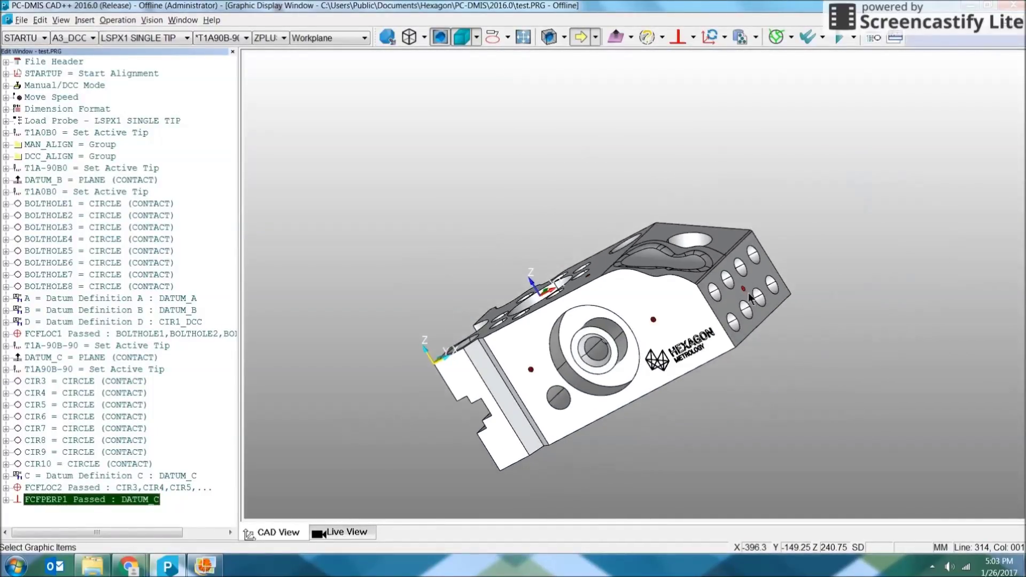
scroll(732, 304, "up", 1)
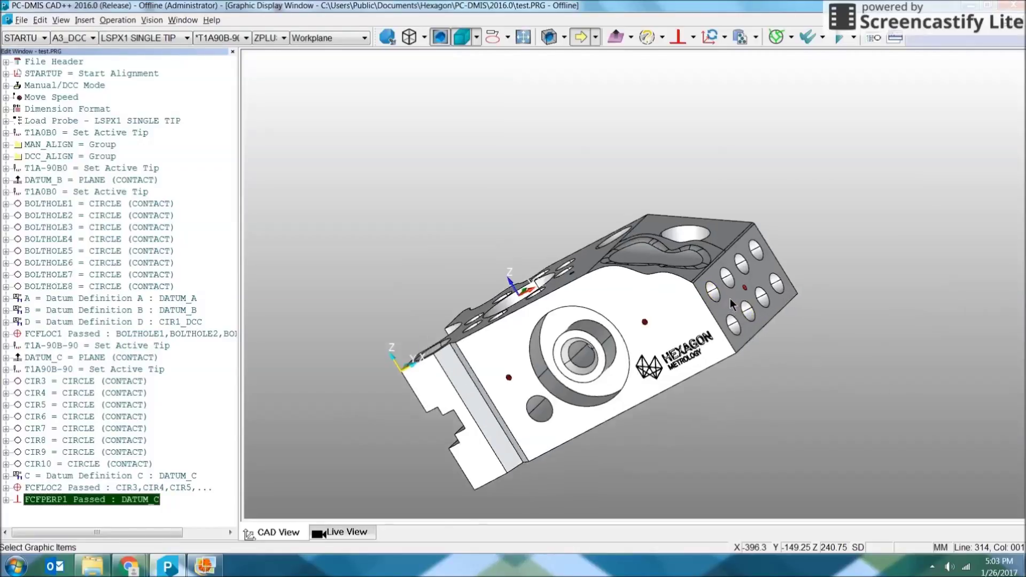
scroll(732, 304, "up", 2)
left_click(729, 301)
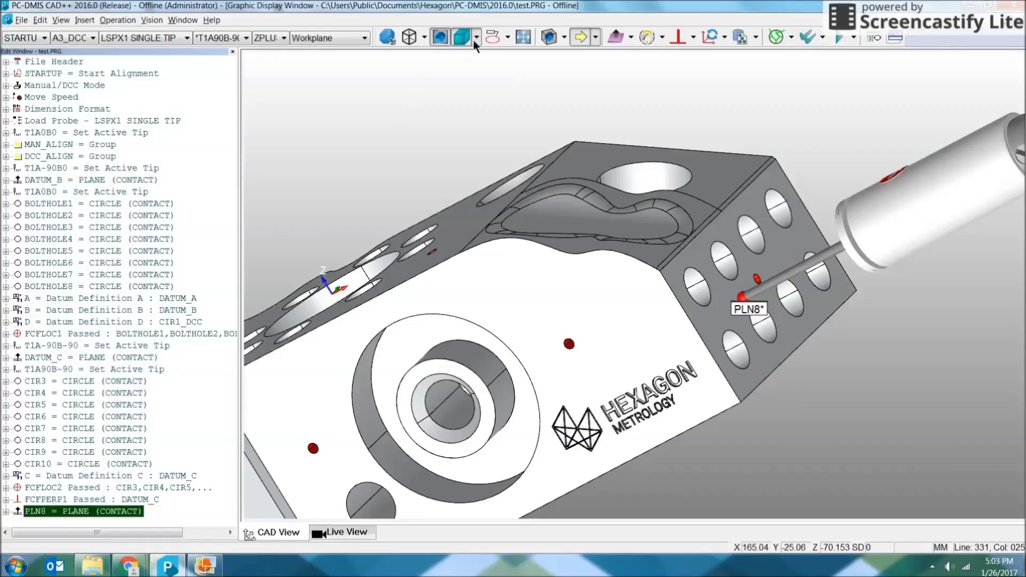
Fit the whole part in an isometric view and start a parallelism dimension on plane PLN8
left_click(415, 40)
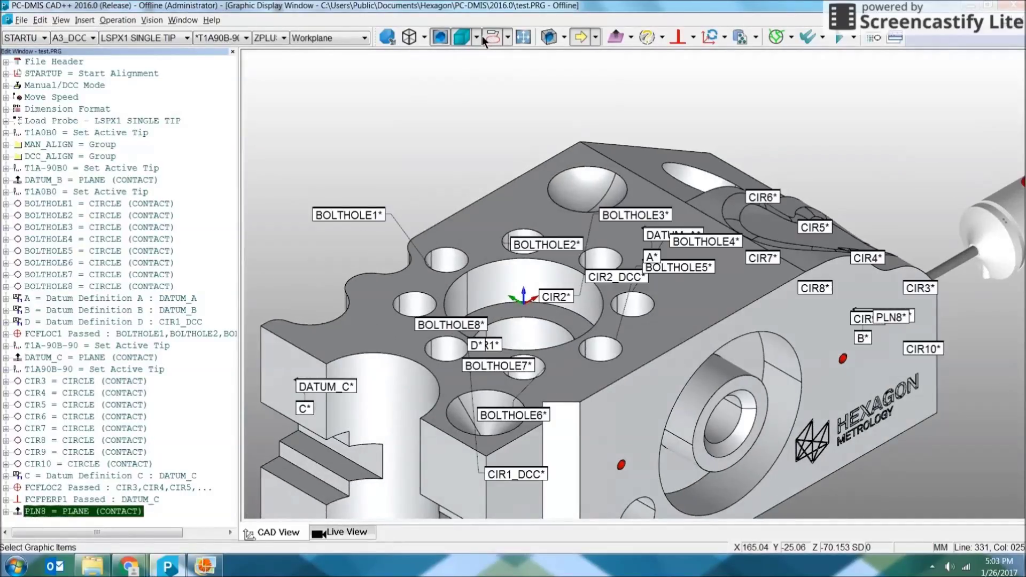
left_click(523, 38)
left_click(693, 38)
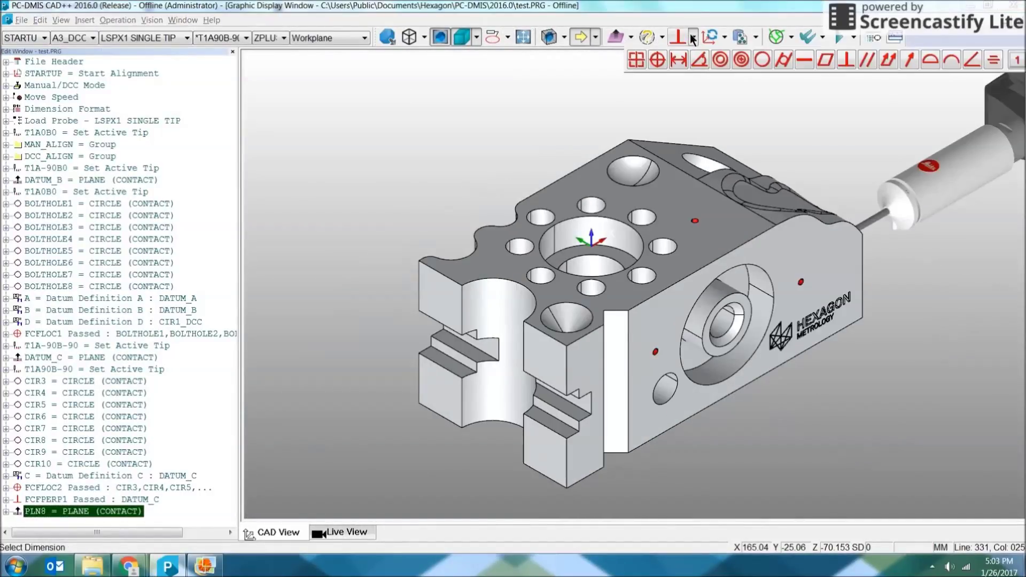
left_click(861, 63)
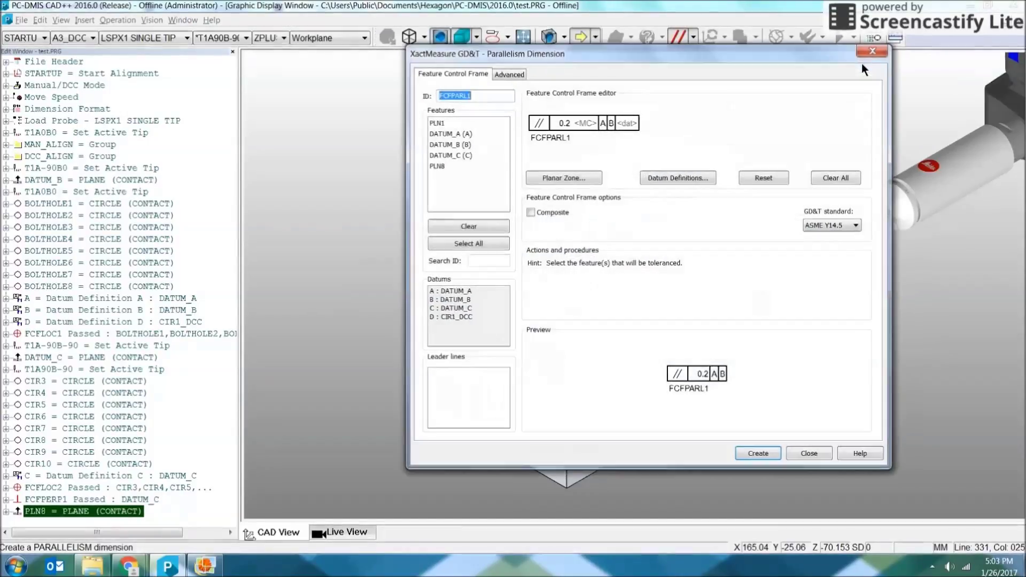
left_click(443, 166)
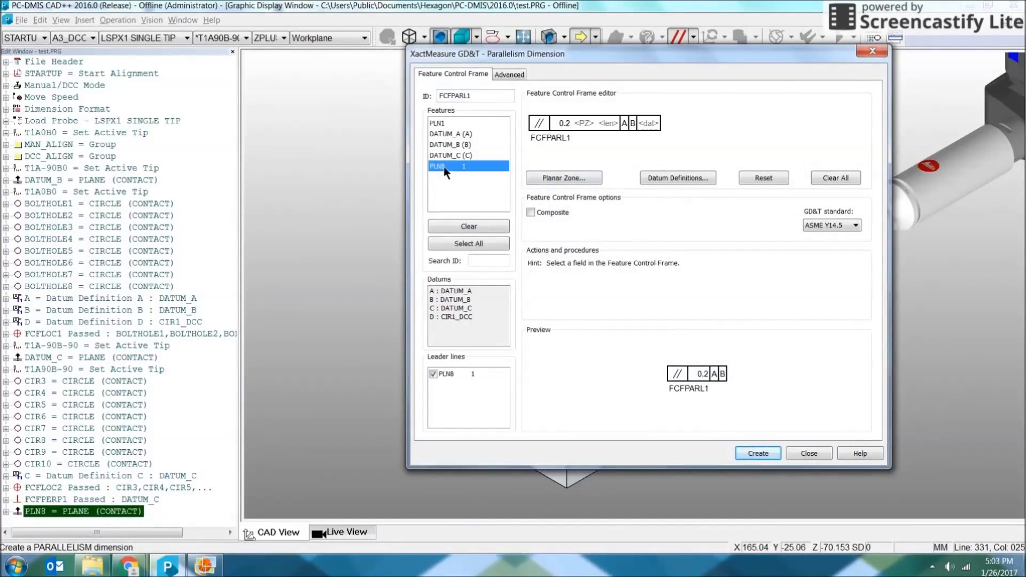
Set C as the primary datum of the parallelism frame and leave the secondary datum empty
left_click(624, 123)
left_click(635, 124)
left_click(624, 153)
left_click(645, 123)
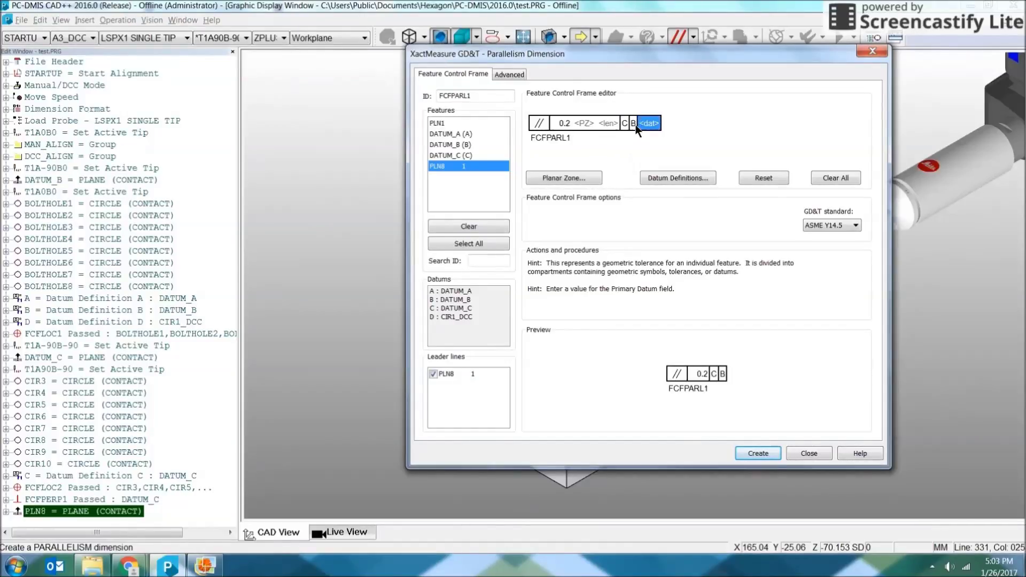
left_click(634, 124)
left_click(643, 123)
left_click(634, 162)
Check callout 4 on the drawing, set the parallelism tolerance to .45, create the dimension for PLN8 and close the dialog
left_click(205, 566)
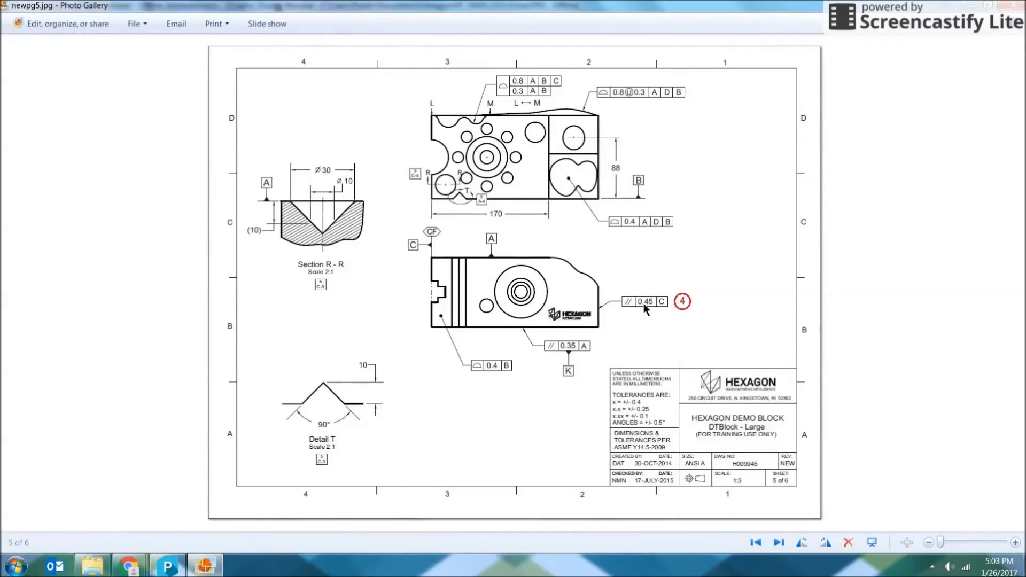
key("alt+Tab")
left_click(565, 125)
type(".45")
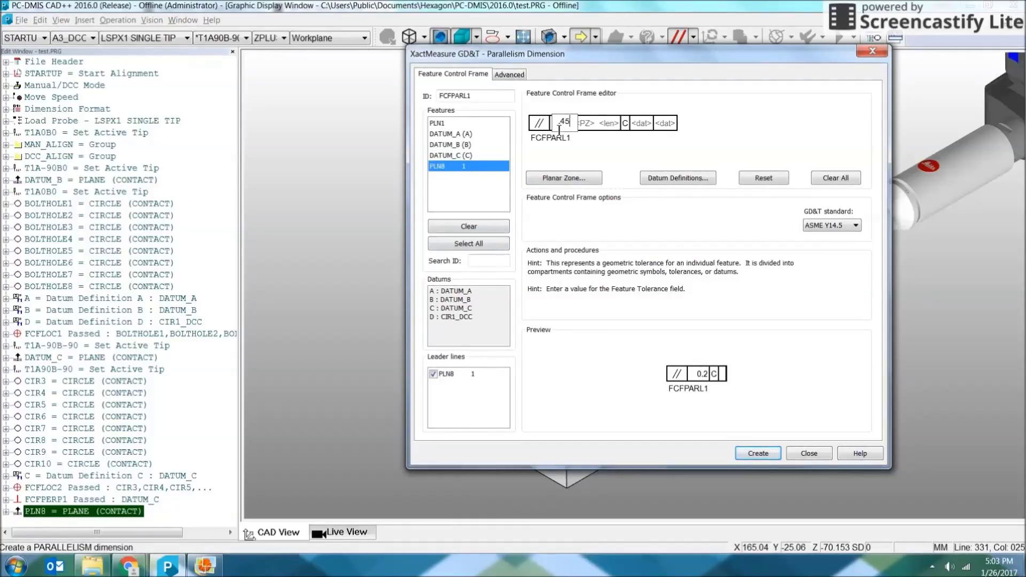
left_click(635, 153)
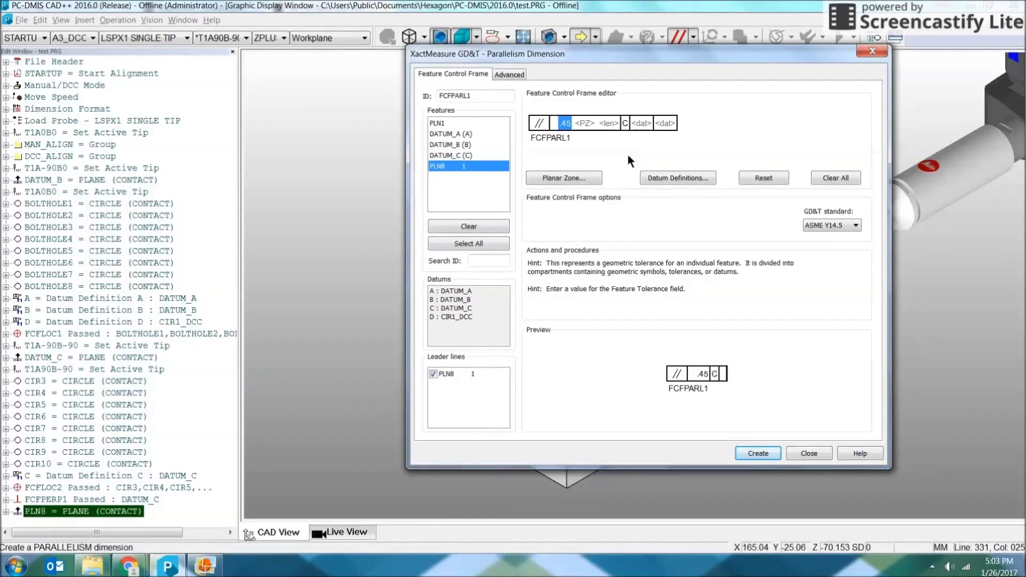
left_click(758, 453)
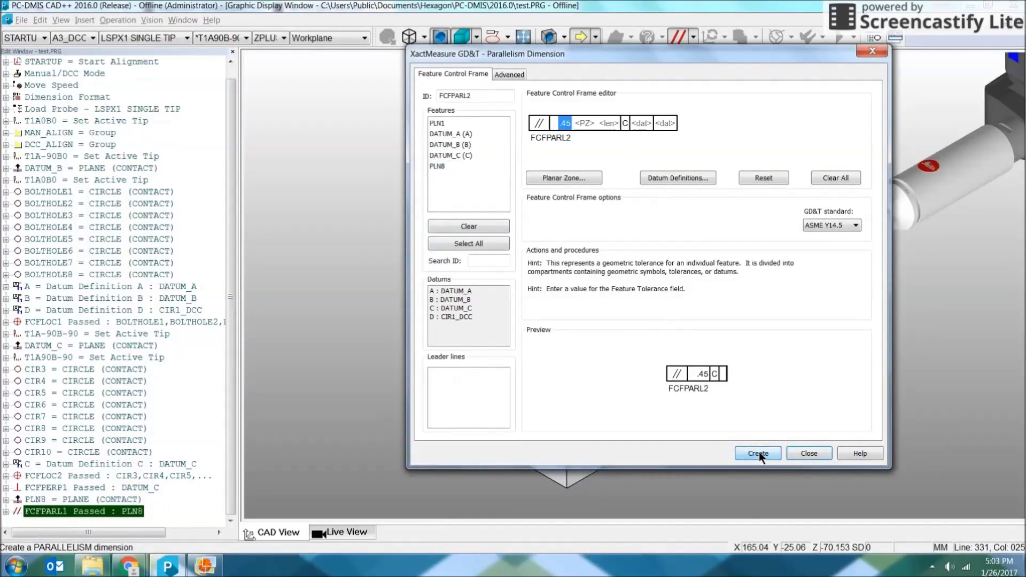
left_click(799, 453)
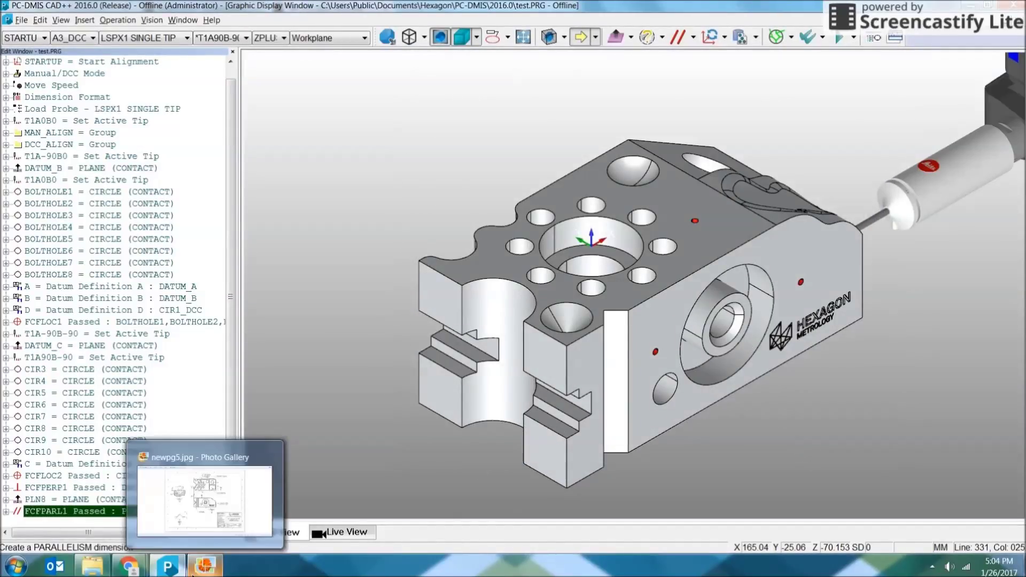
Switch to the drawing in Photo Gallery and page to newpg3.jpg to examine callout 5, the circularity of the 60 mm bore
left_click(193, 570)
key("Right")
key("Right")
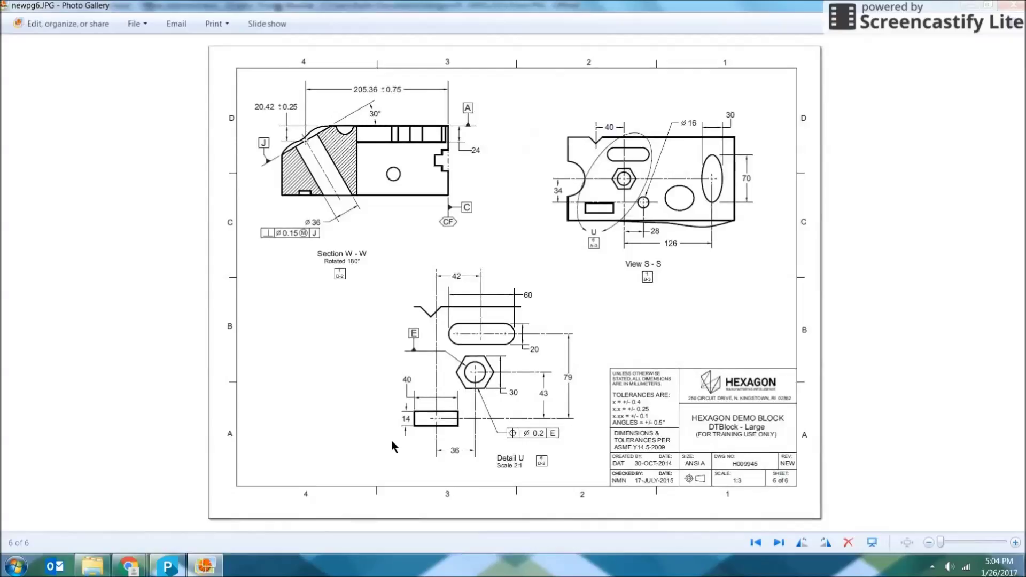
key("Right")
key("Right")
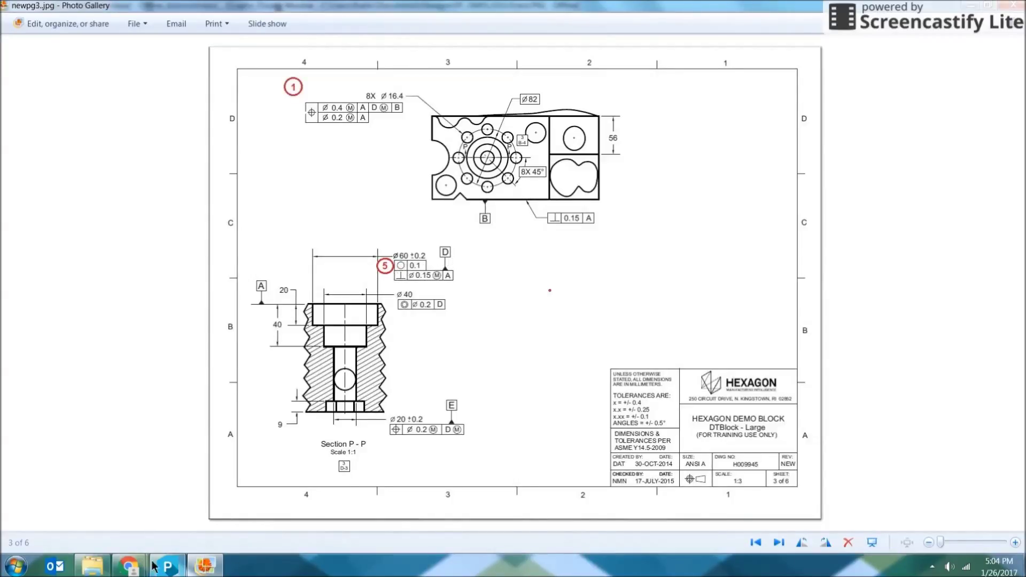
Back in PC-DMIS, start a circularity dimension on the datum D circle CIR1_DCC
left_click(176, 571)
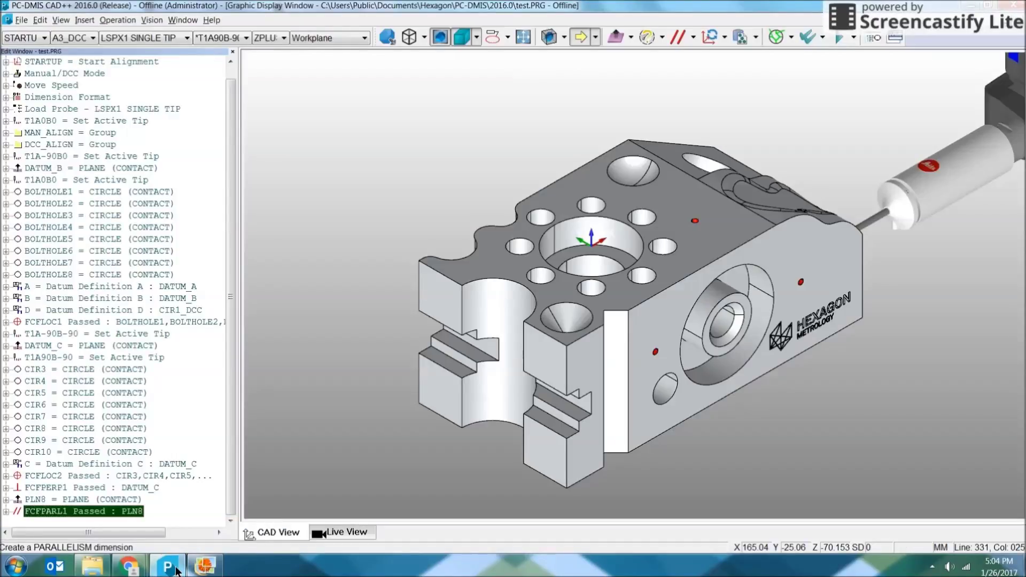
left_click(691, 40)
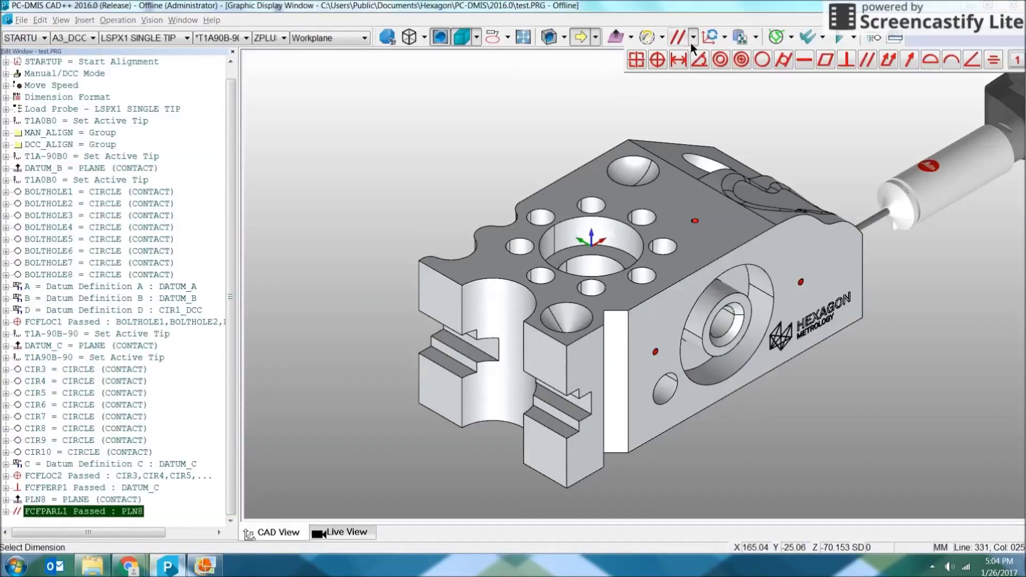
left_click(759, 60)
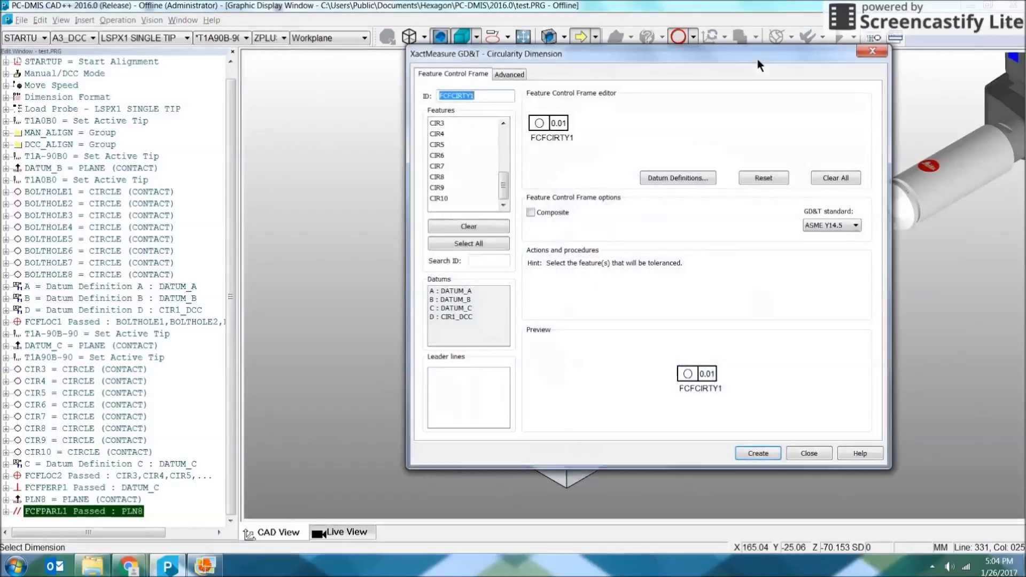
scroll(476, 187, "up", 5)
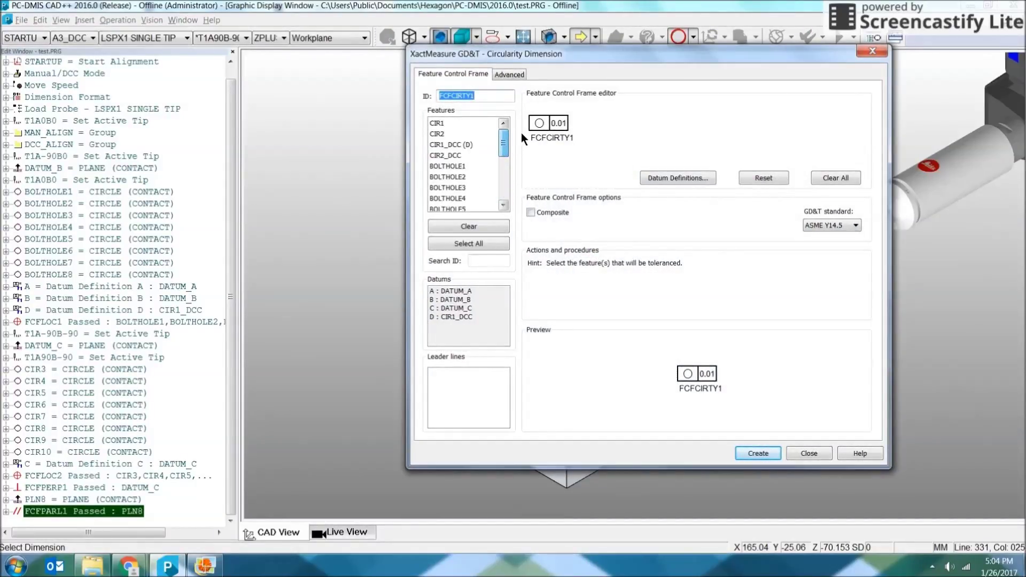
left_click(476, 144)
left_click(568, 123)
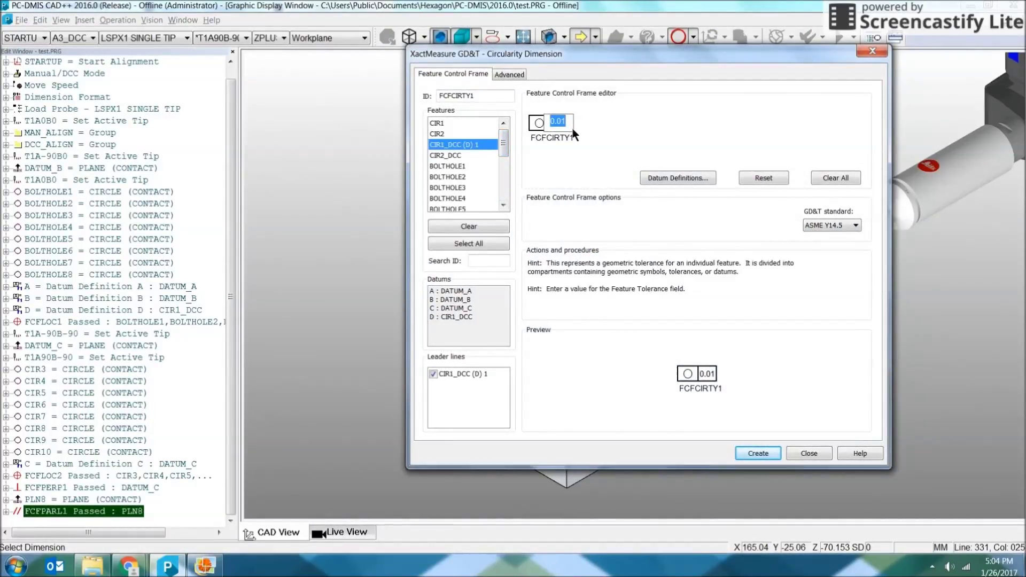
Check callout 5 on the drawing, set the circularity tolerance to .1, create the dimension for CIR1_DCC and close the dialog
left_click(196, 571)
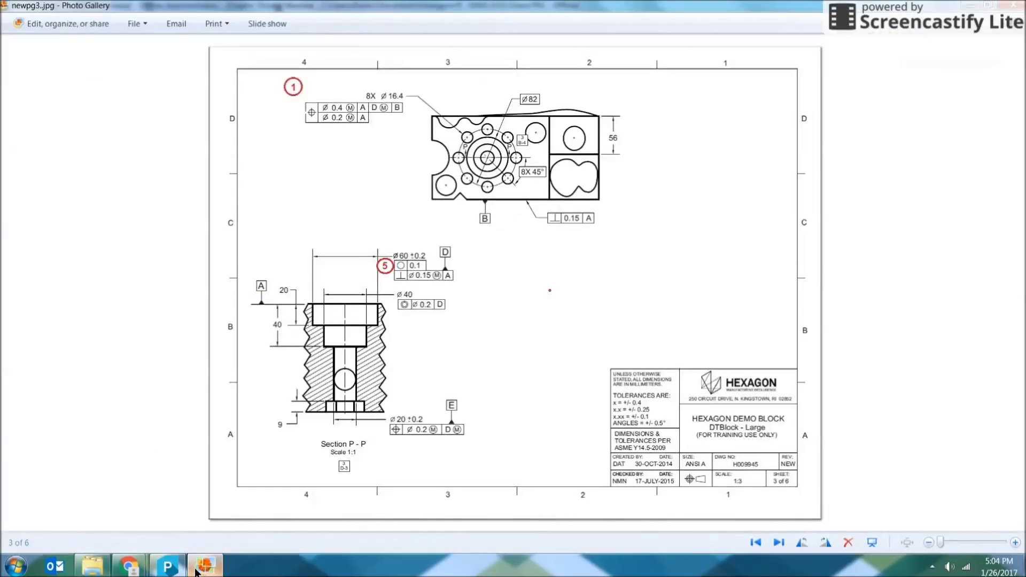
left_click(198, 570)
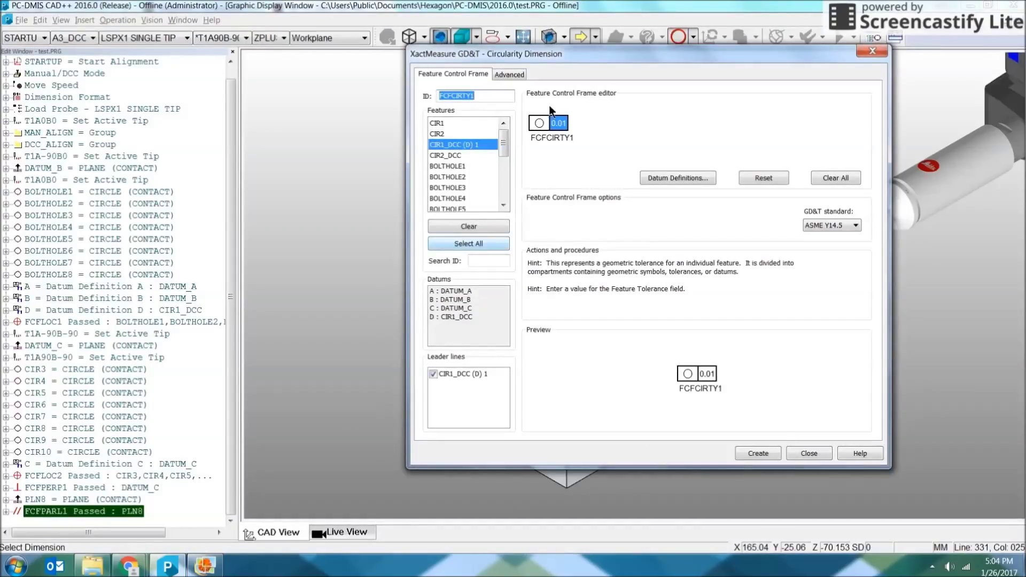
left_click(558, 123)
type(".1")
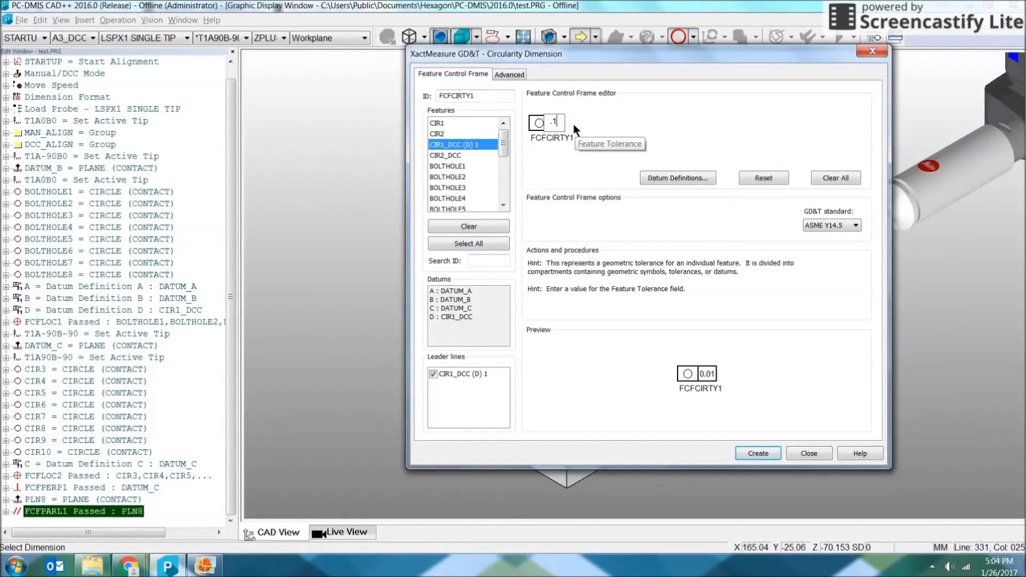
key("Return")
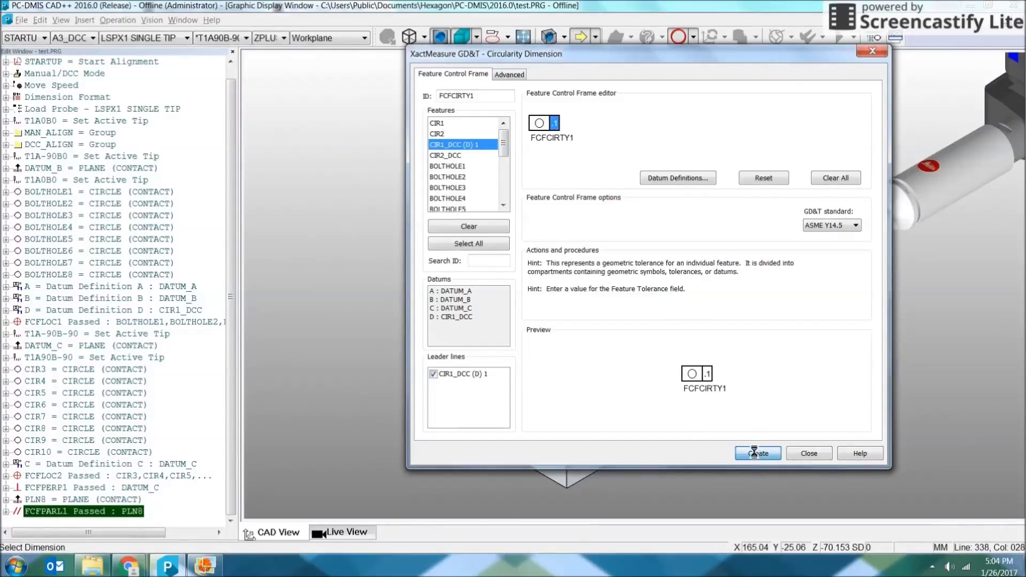
left_click(754, 454)
left_click(809, 454)
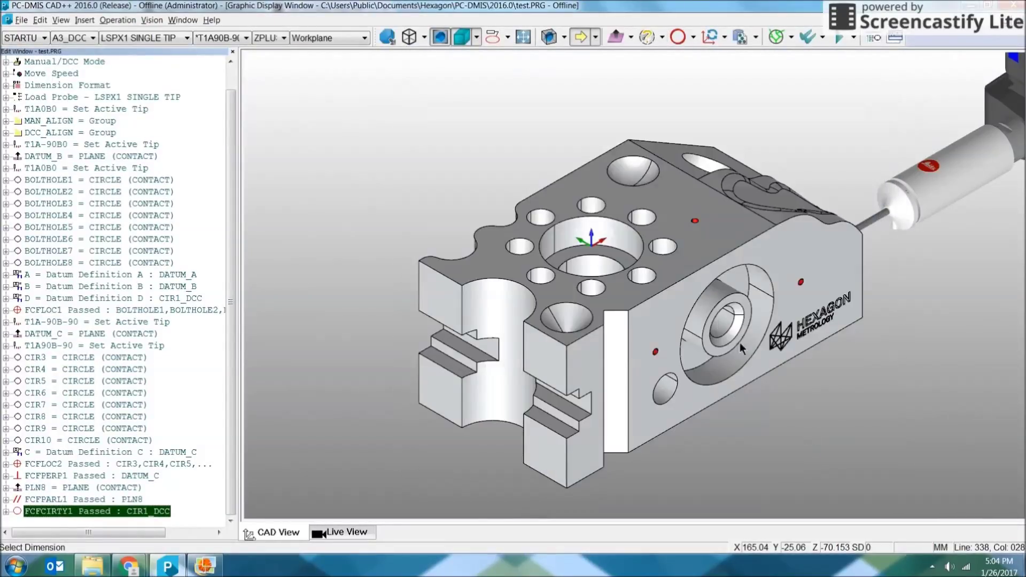
scroll(672, 274, "down", 2)
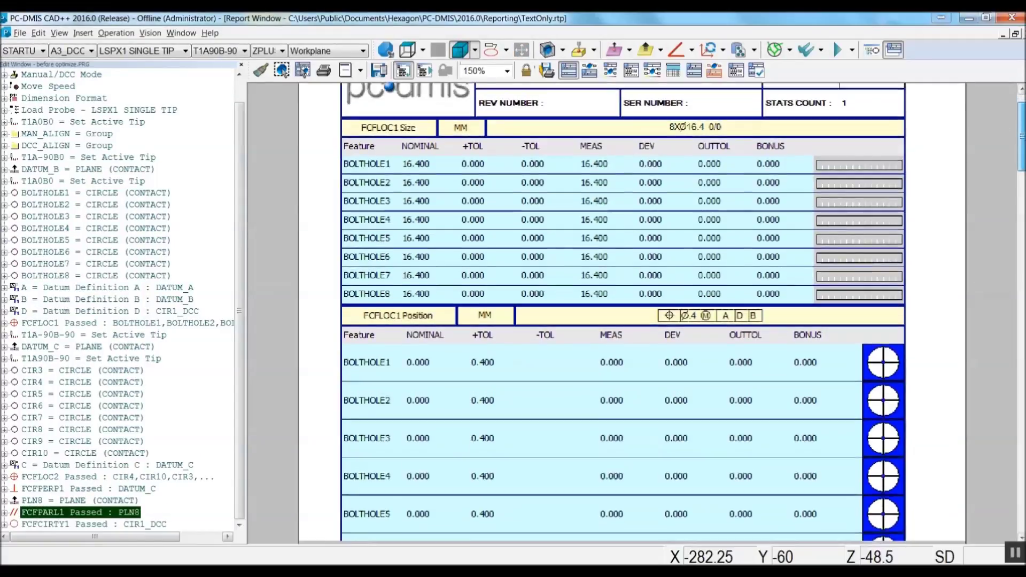
Review the text-only report from the FCFLOC1 results through to the parallelism and circularity results
scroll(633, 314, "down", 15)
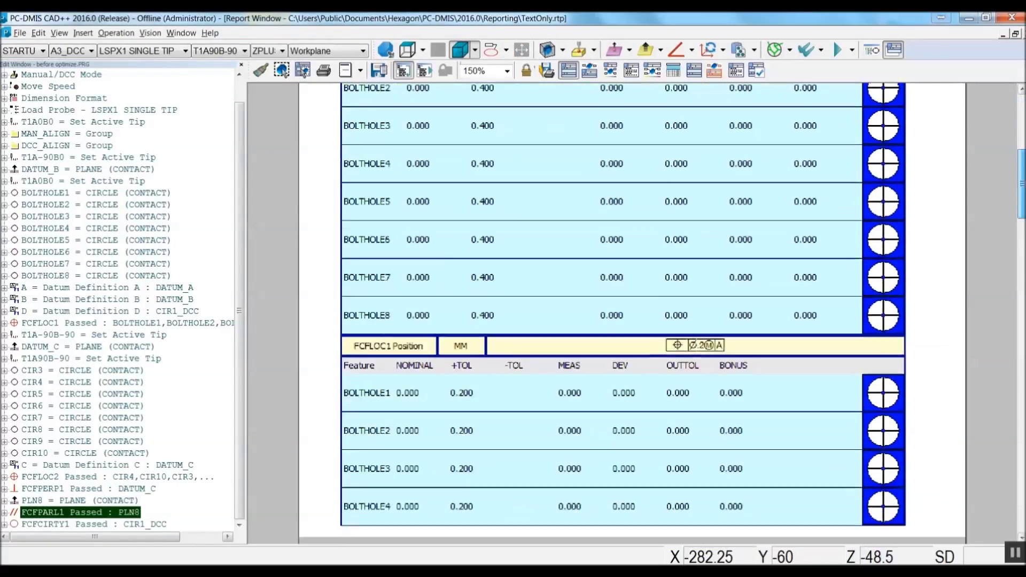
scroll(660, 422, "down", 6)
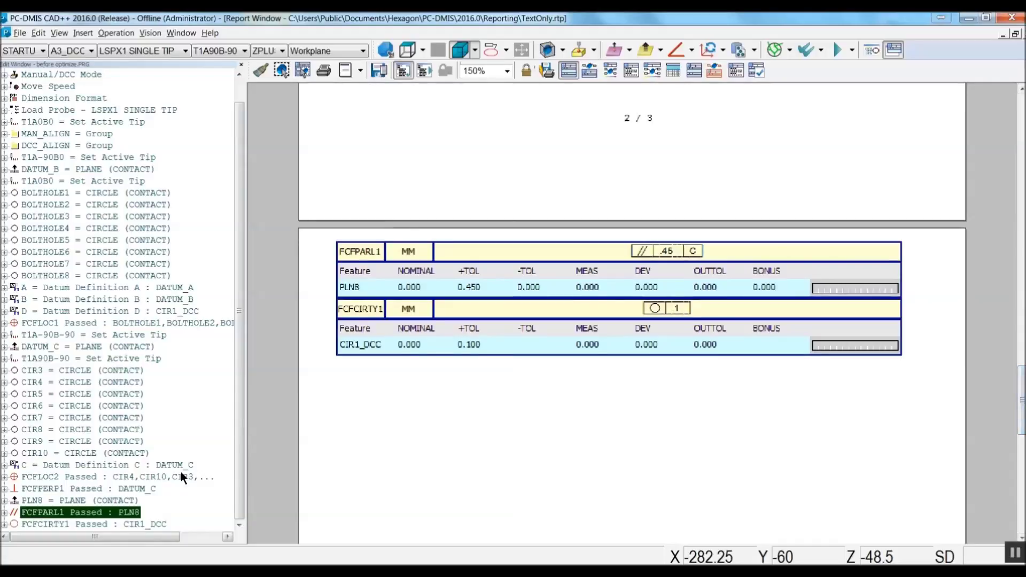
left_click(83, 524)
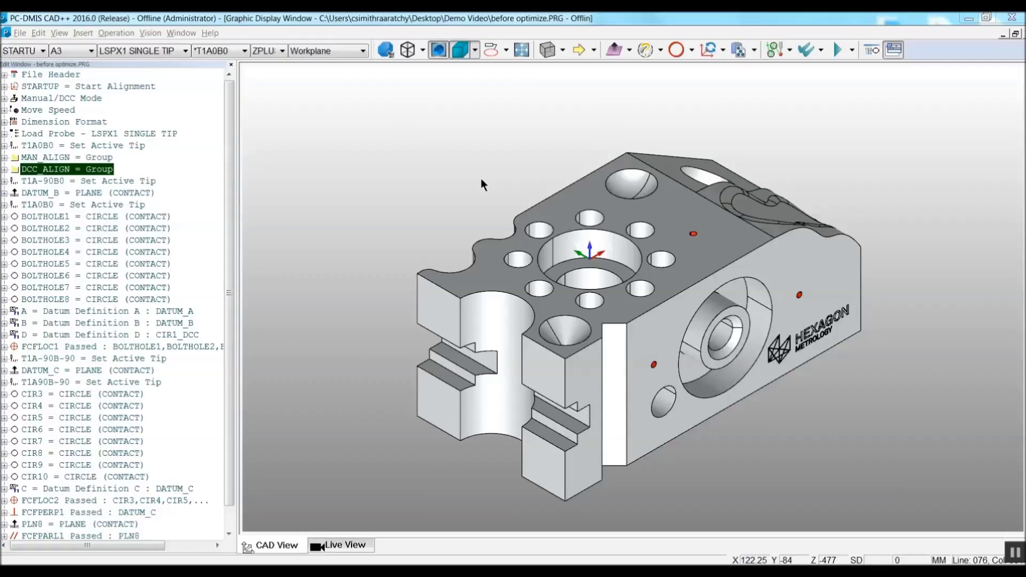
Show the ClearanceCube around the part and generate the routine's path lines
left_click(791, 51)
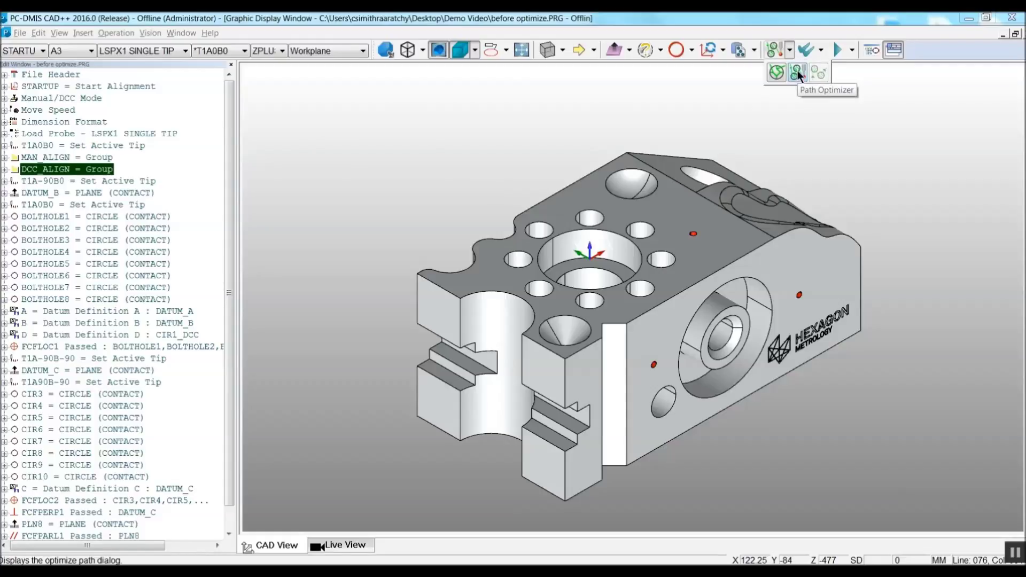
left_click(798, 74)
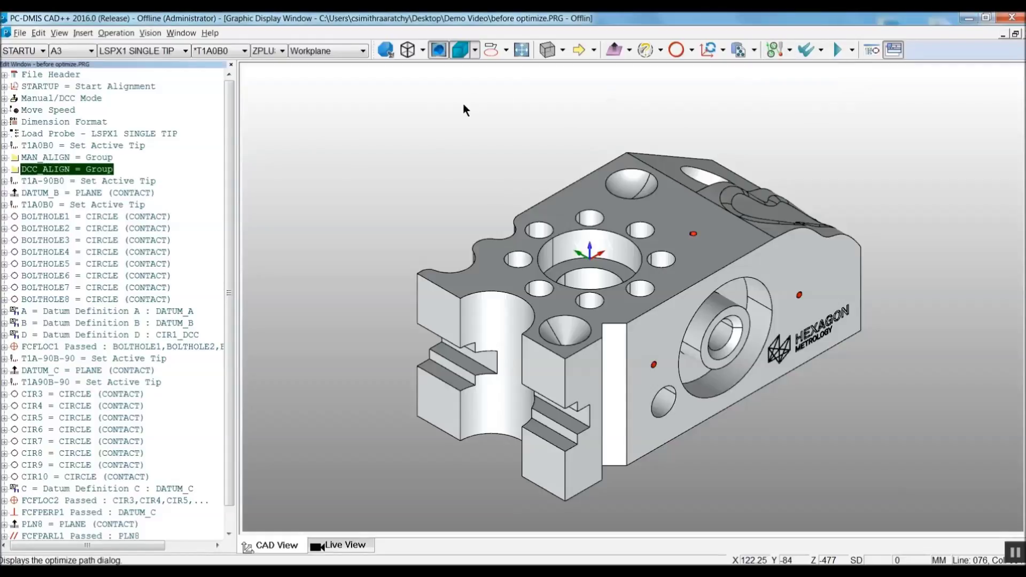
left_click(563, 49)
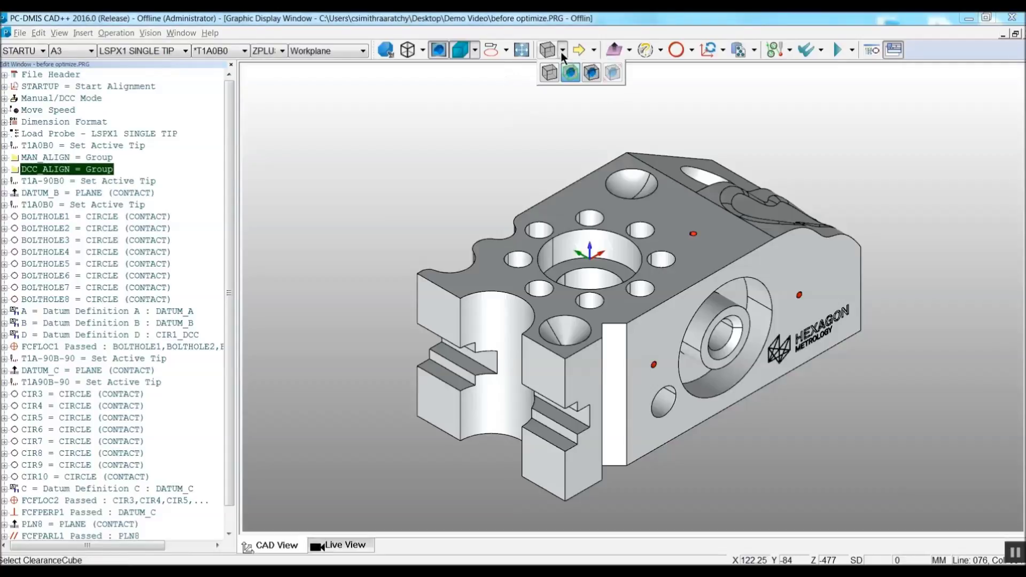
left_click(591, 77)
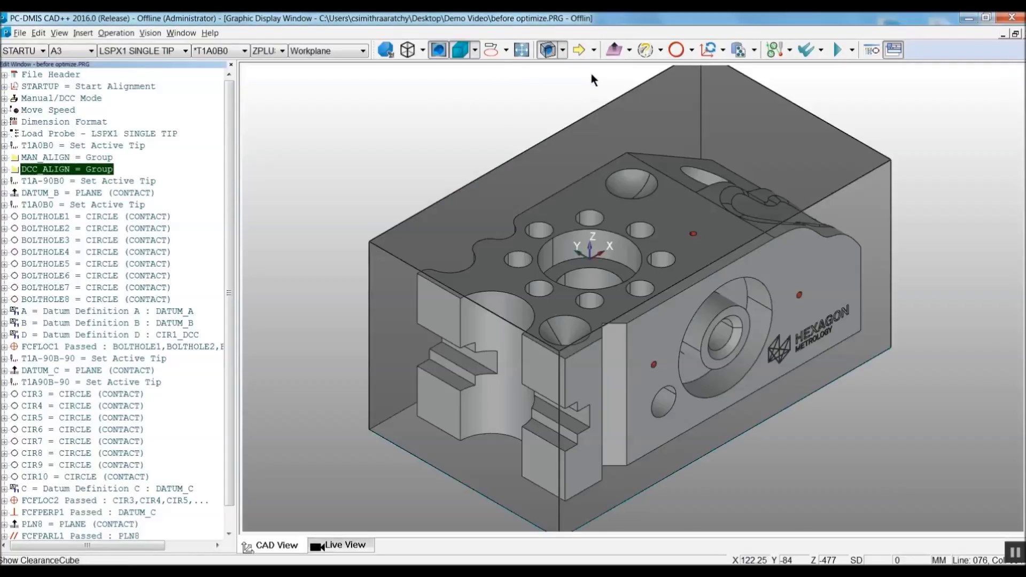
left_click(790, 50)
left_click(777, 73)
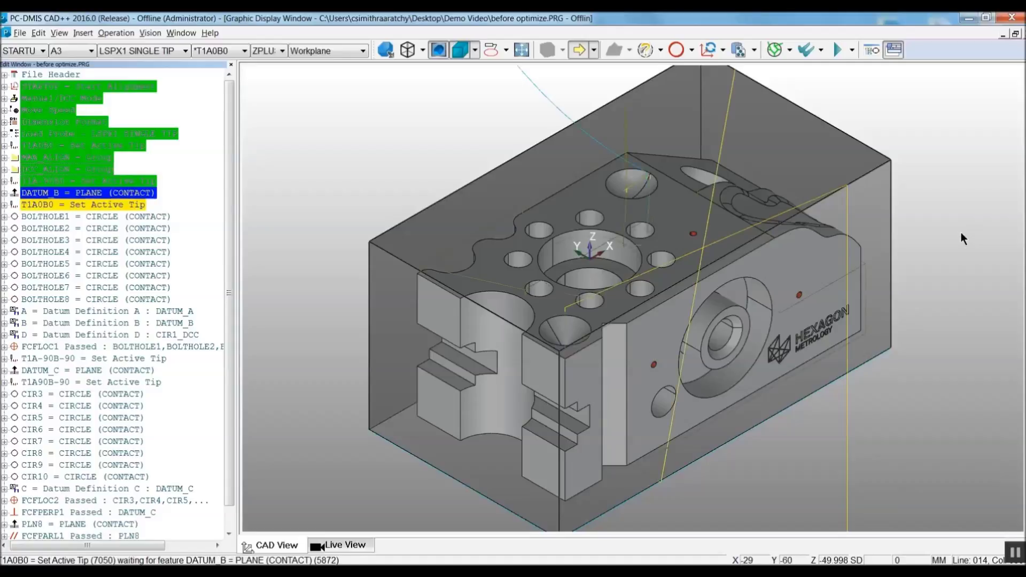
scroll(948, 321, "down", 3)
scroll(492, 392, "down", 5)
scroll(640, 449, "up", 3)
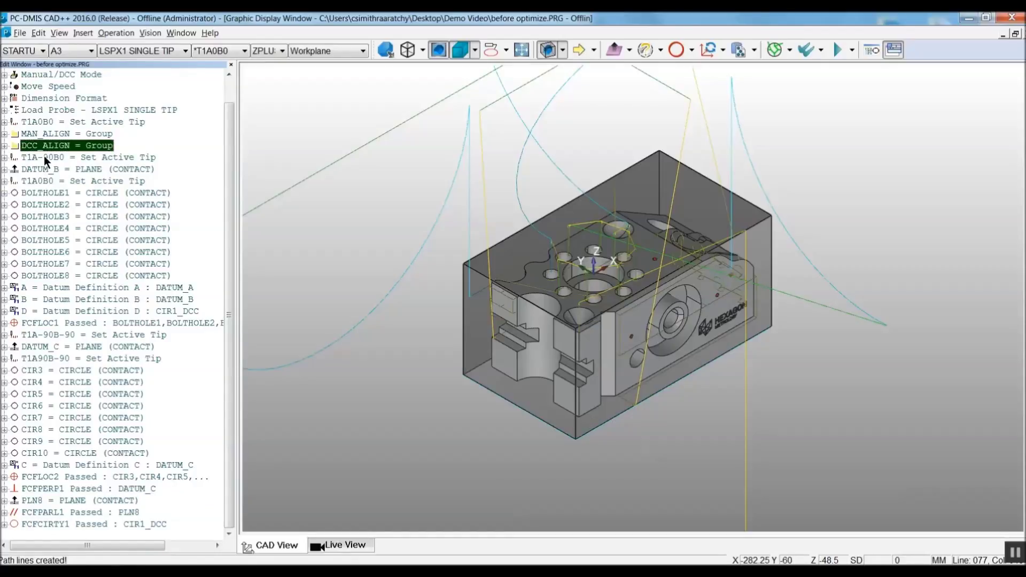
Run the Path Optimizer on the selected features from DATUM_B to PLN8, adding tip changes and inserting dimensions at the end
left_click(43, 156)
left_click(102, 522, "shift")
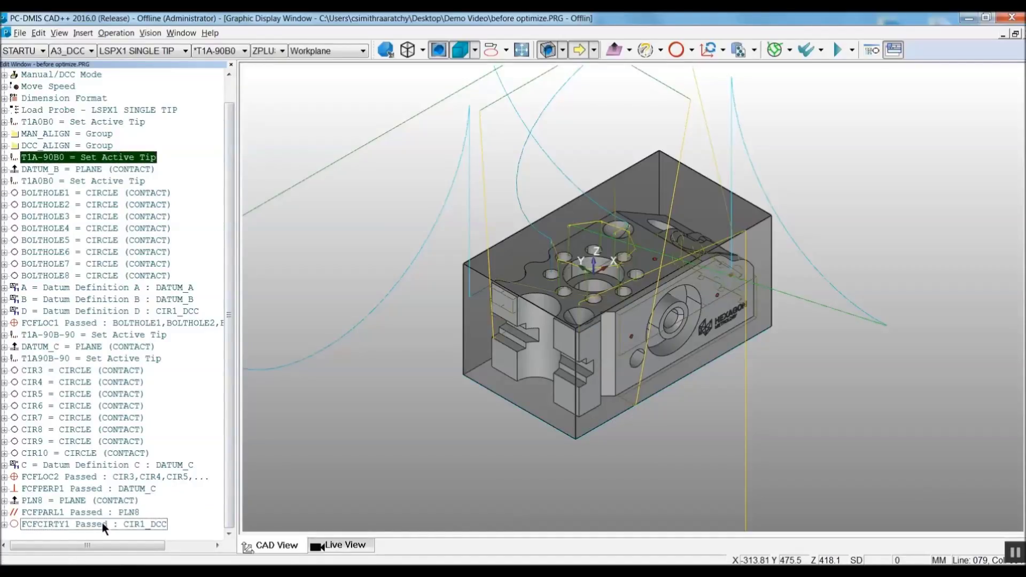
left_click(789, 49)
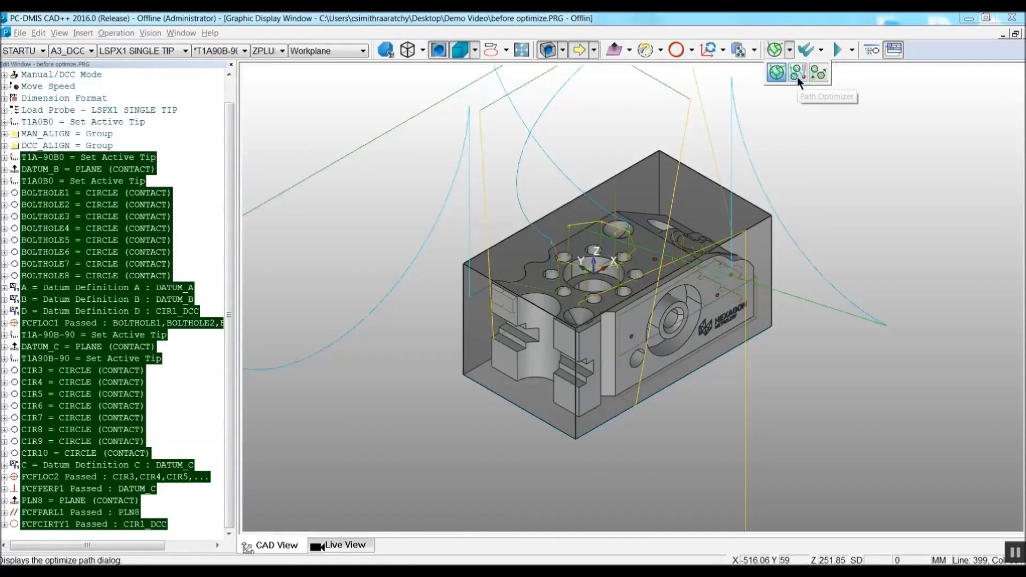
left_click(797, 75)
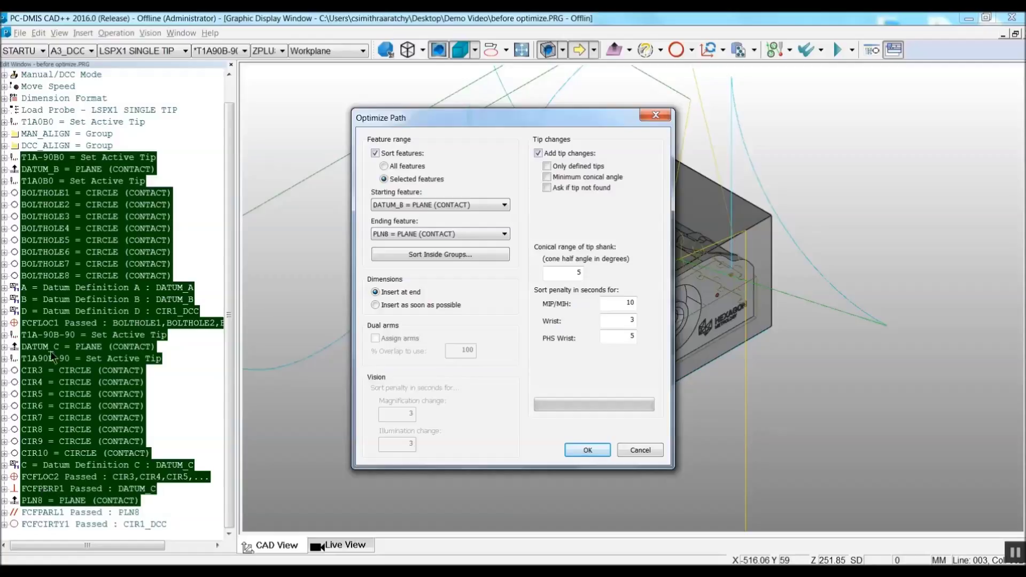
left_click(592, 448)
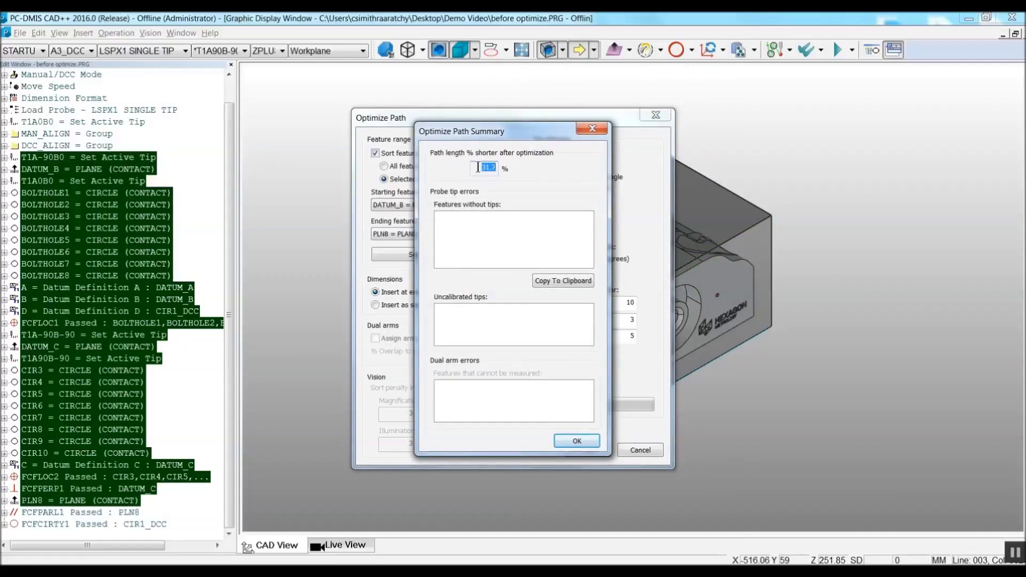
left_click(577, 441)
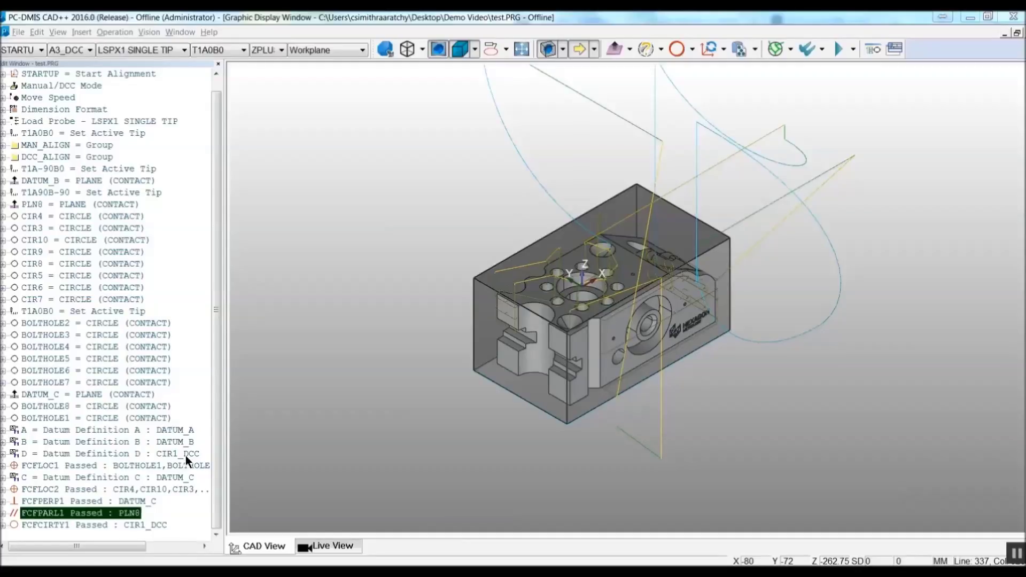
Examine the T1A0B0, T1A-90B0 and T1A90B-90 tip commands in the optimized routine
left_click(88, 134)
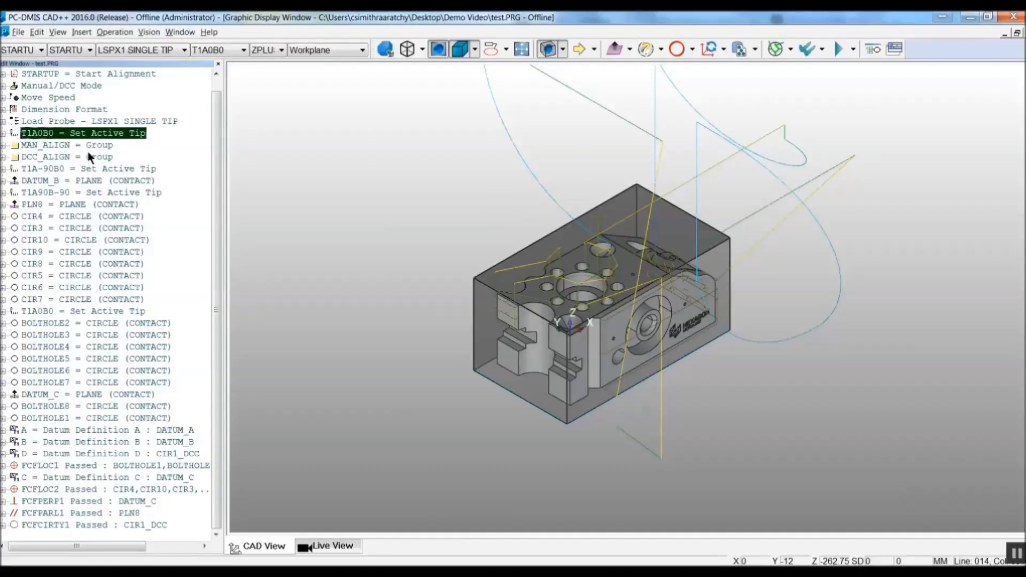
left_click(88, 169)
left_click(87, 194)
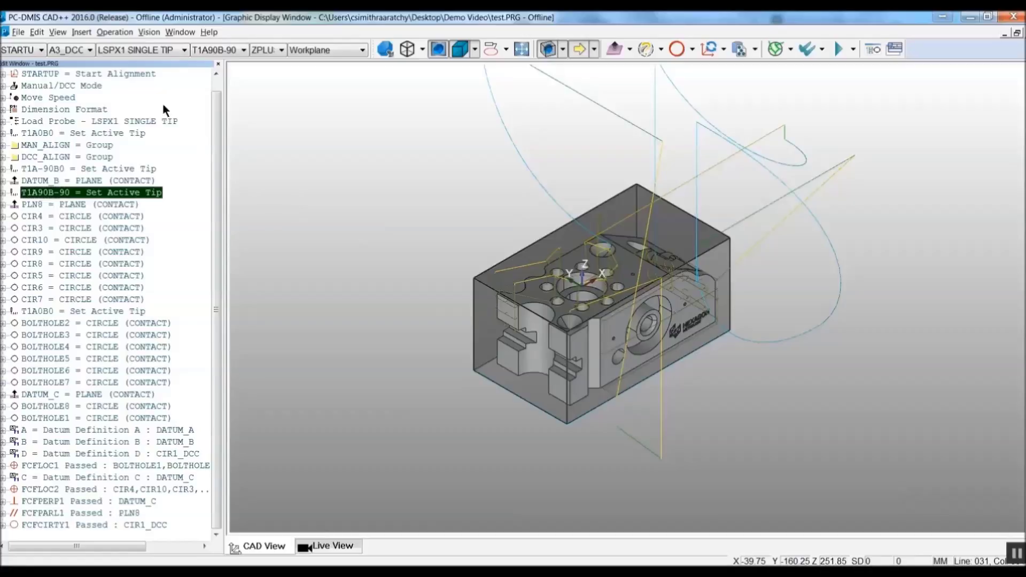
Run collision detection along the optimized path, check the collision list and close it
left_click(114, 32)
mouse_move(131, 52)
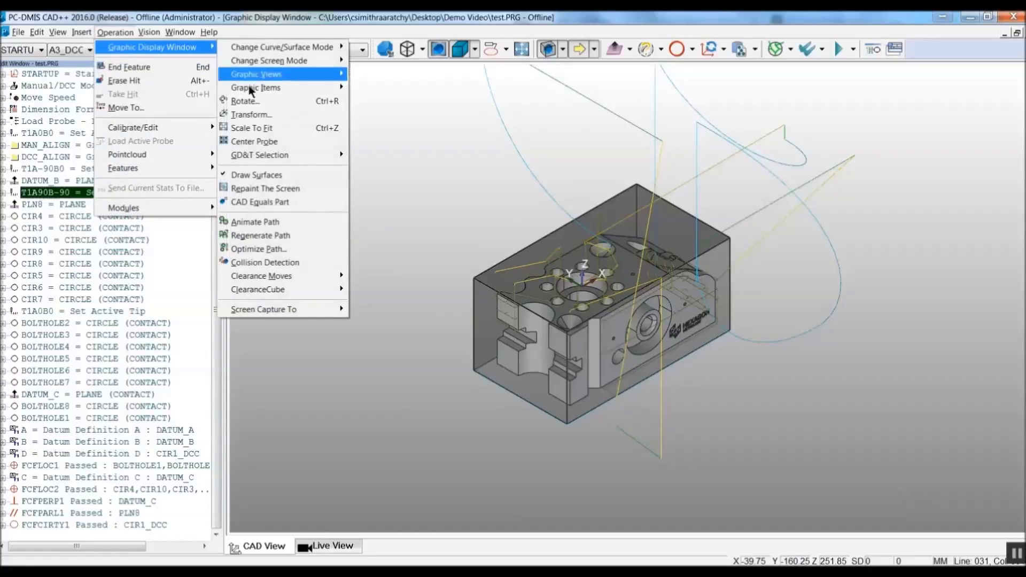
left_click(283, 263)
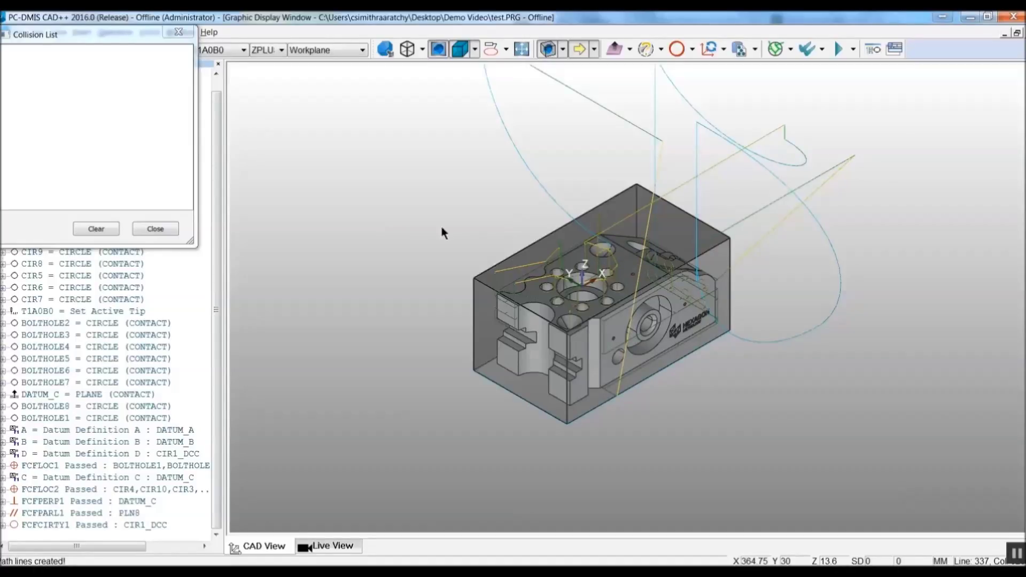
left_click(156, 229)
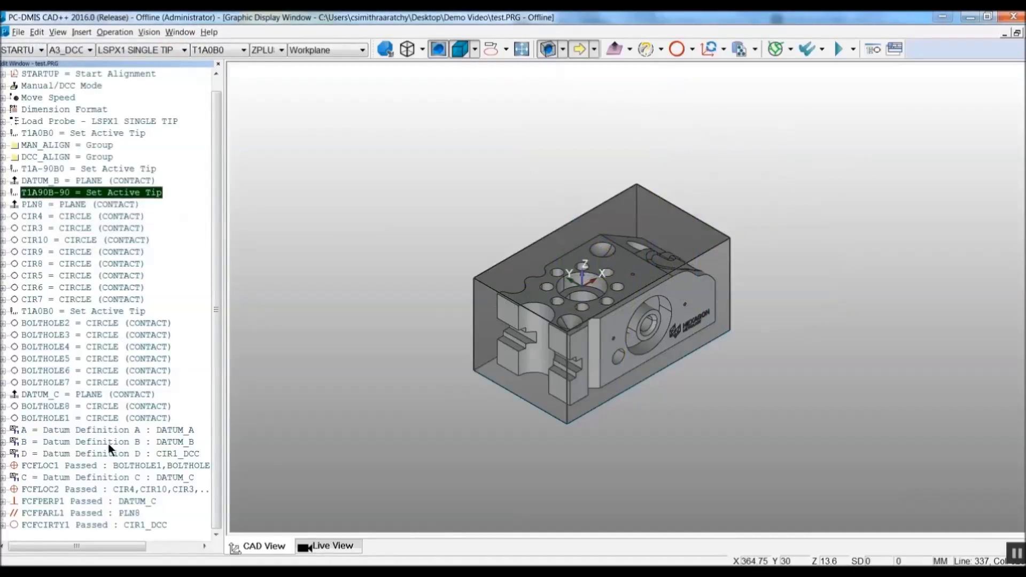
Display the measurement report at 150% zoom and apply the Text and CAD template
left_click(81, 515)
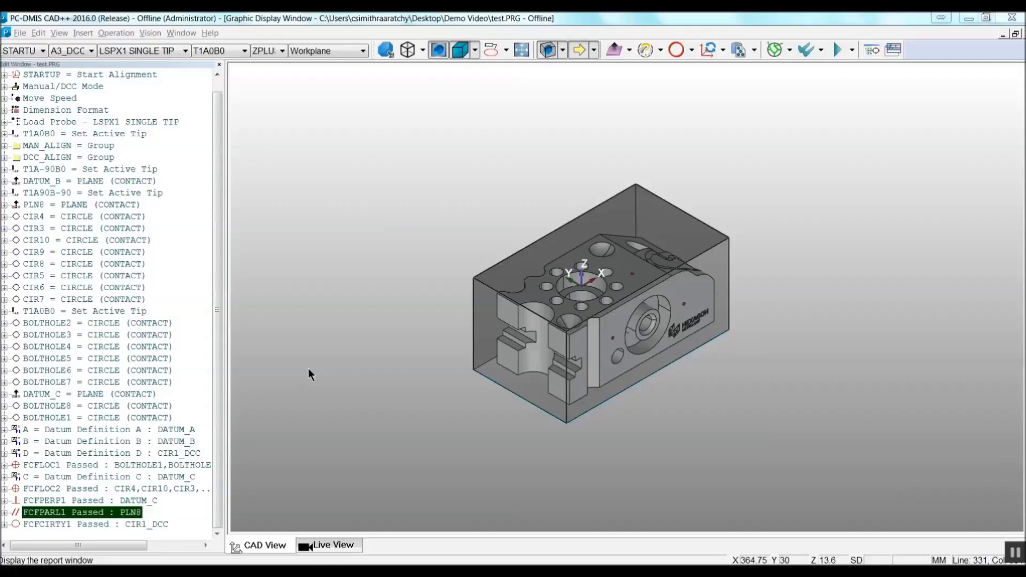
left_click(893, 54)
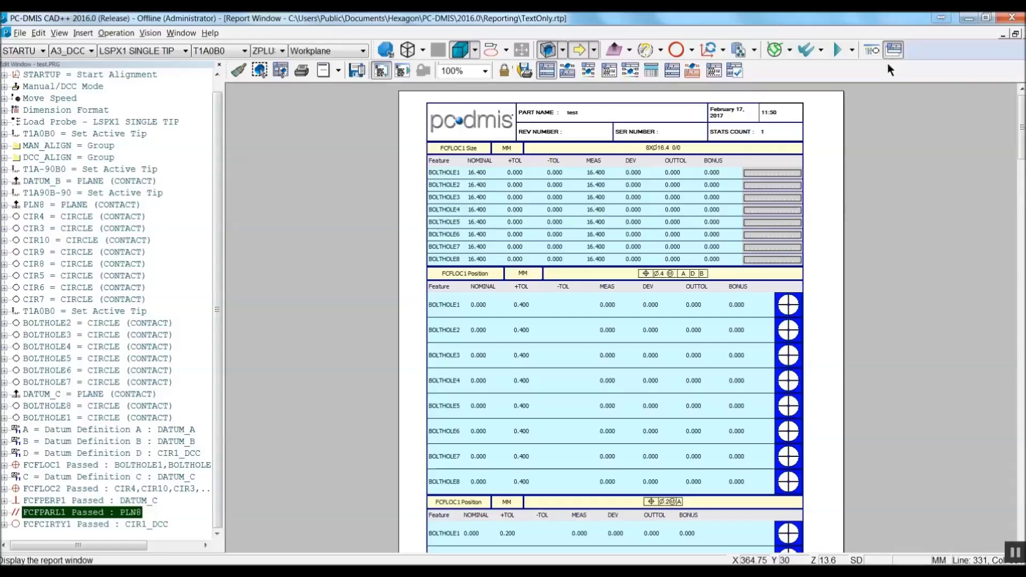
left_click(485, 71)
left_click(465, 114)
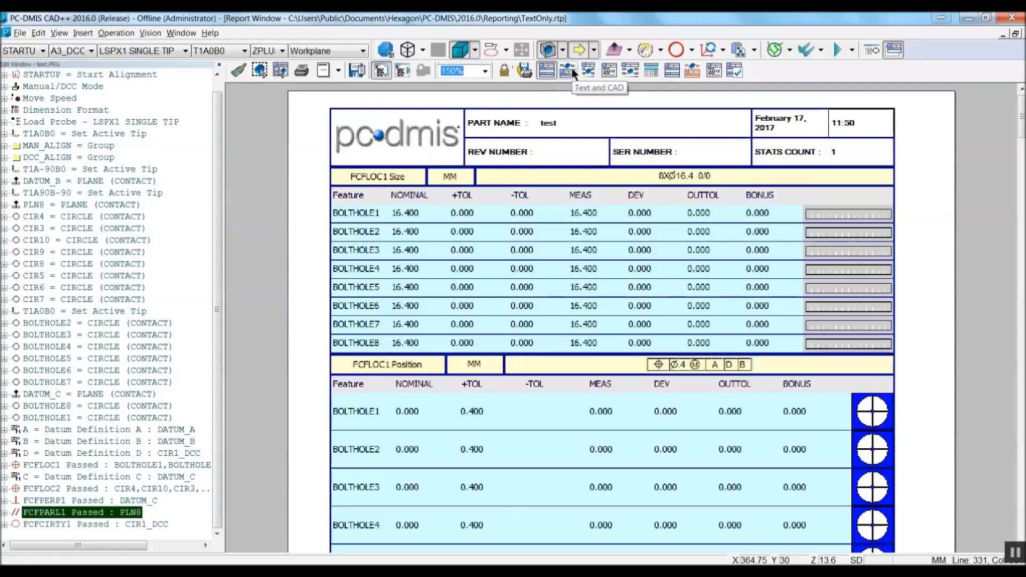
left_click(572, 70)
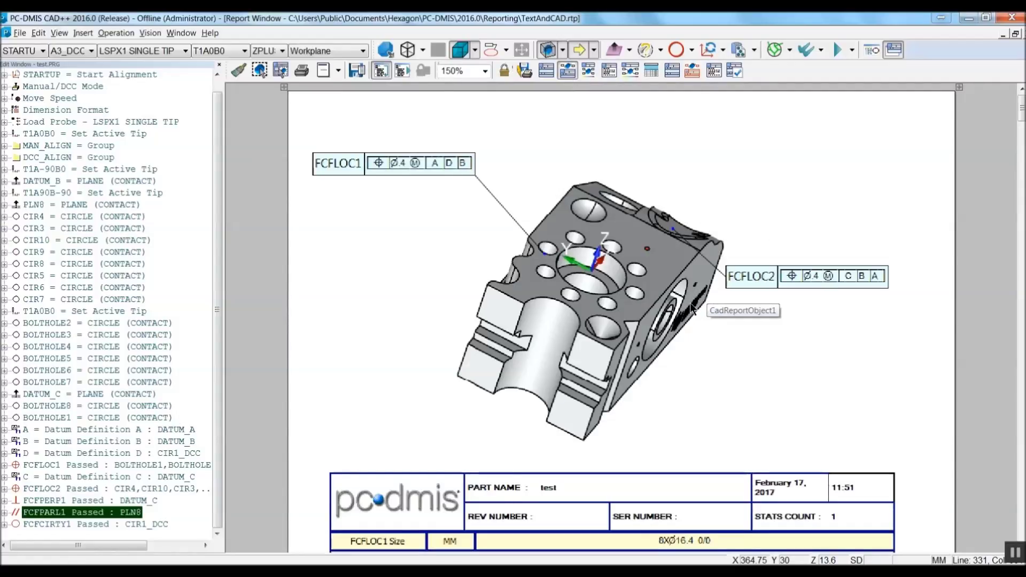
Reposition the FCFCIRTY1 and FCFPARL1 labels clear of the part in the report's last CAD image
left_click_drag(1021, 107, 990, 499)
left_click(539, 129)
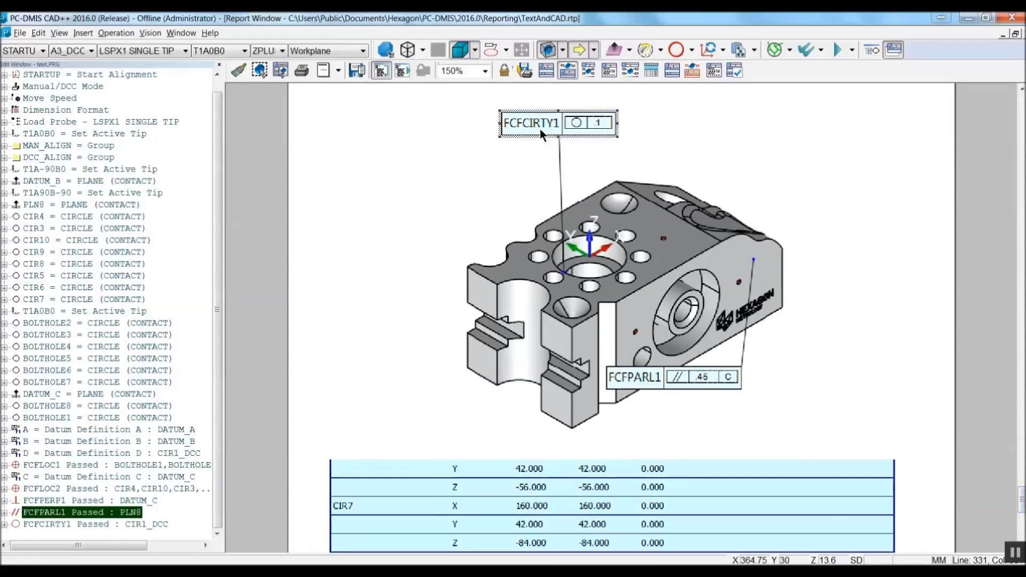
left_click_drag(540, 130, 438, 163)
left_click_drag(661, 380, 835, 389)
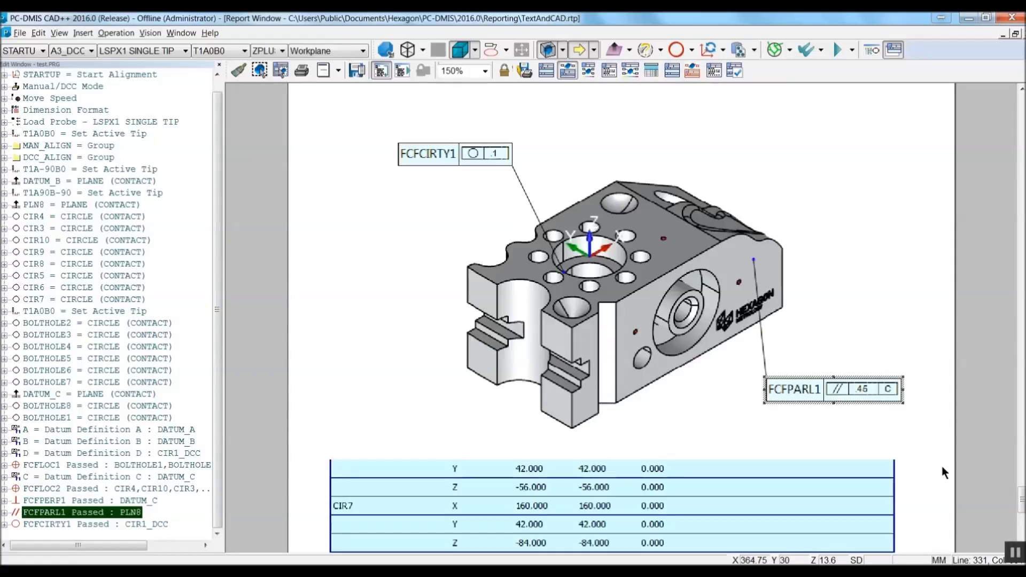
left_click_drag(1022, 496, 1022, 109)
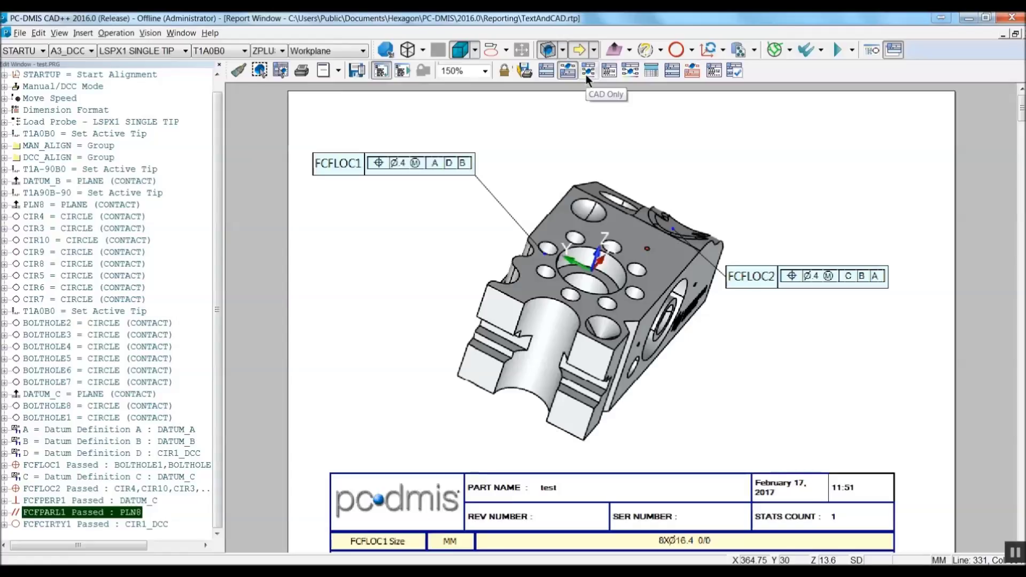
Apply the CAD Only Landscape template to the report and set its zoom to 100%
left_click(631, 72)
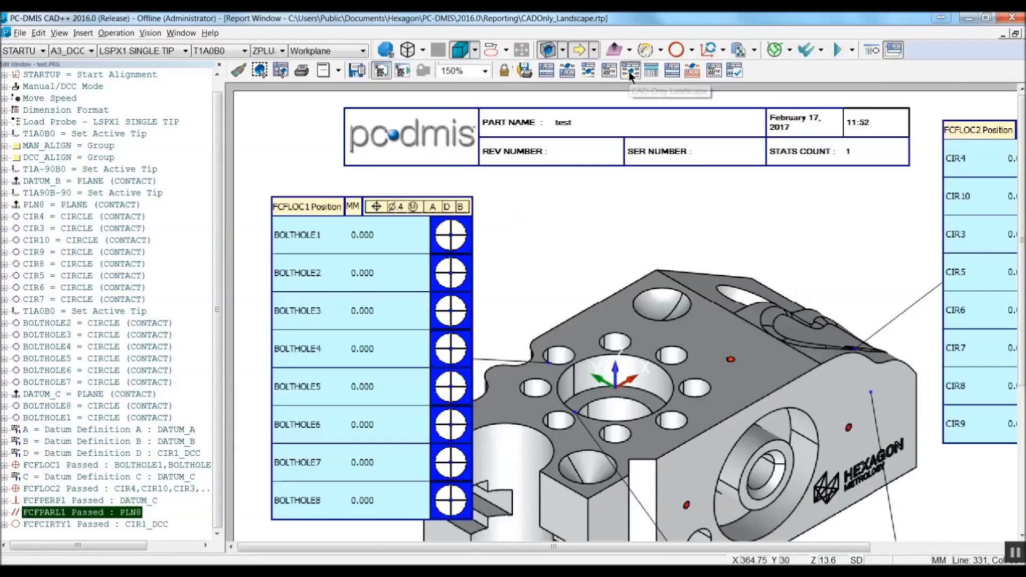
left_click(484, 71)
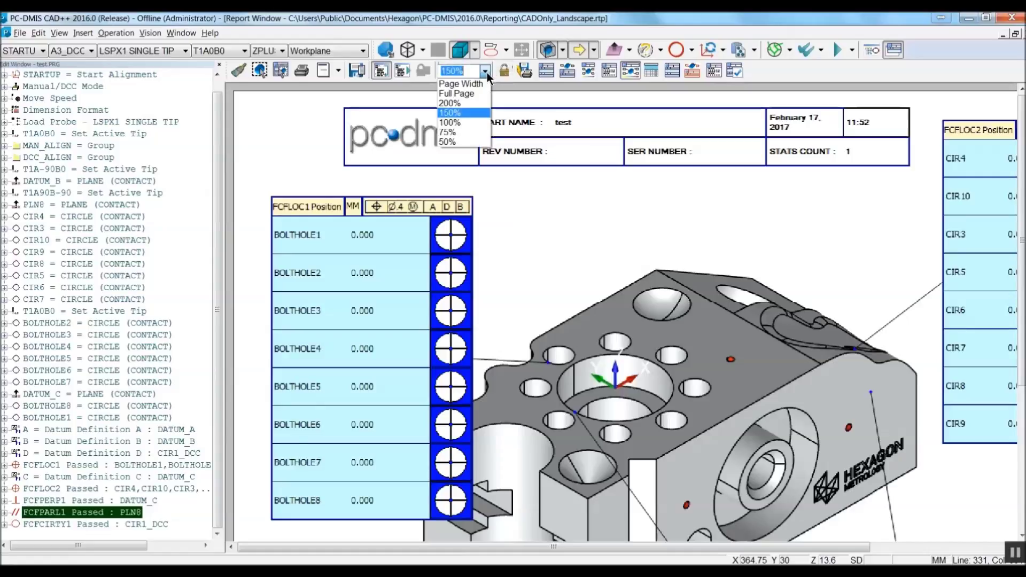
left_click(475, 123)
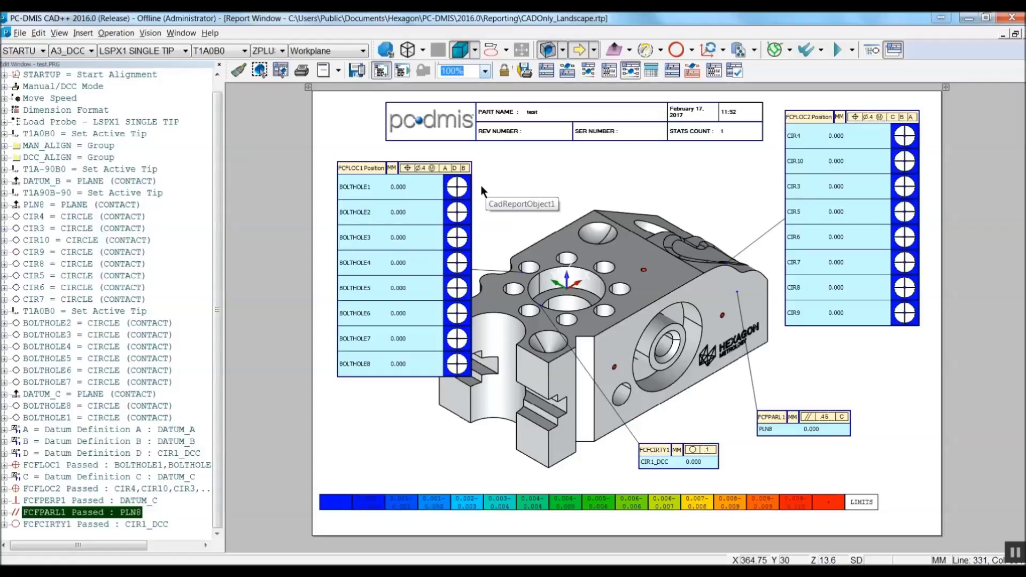
Activate the report's CAD image for editing, rotate the part to show more of its front, and finish editing
double_click(679, 197)
right_click_drag(678, 197, 692, 343)
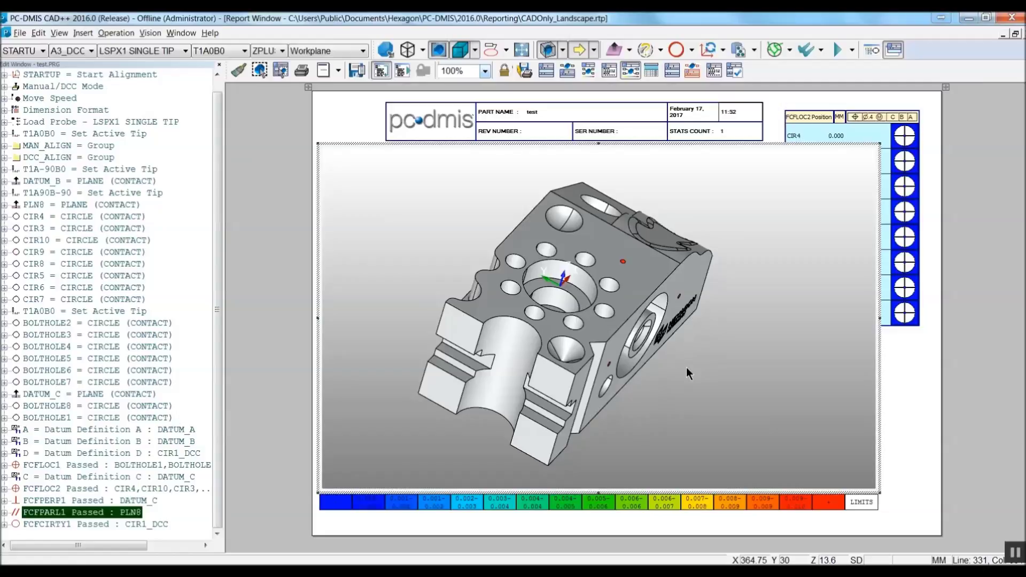
middle_click_drag(686, 368, 709, 370)
left_click(912, 377)
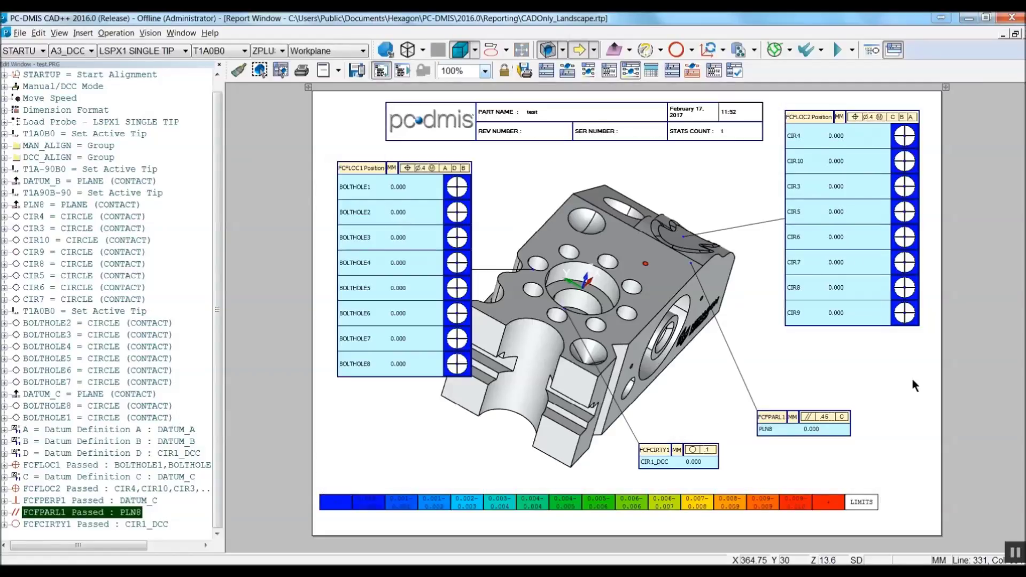
Move the FCFPARL1 and FCFCIRTY1 result tables slightly upward on the landscape report page
left_click(823, 427)
left_click_drag(794, 420, 797, 370)
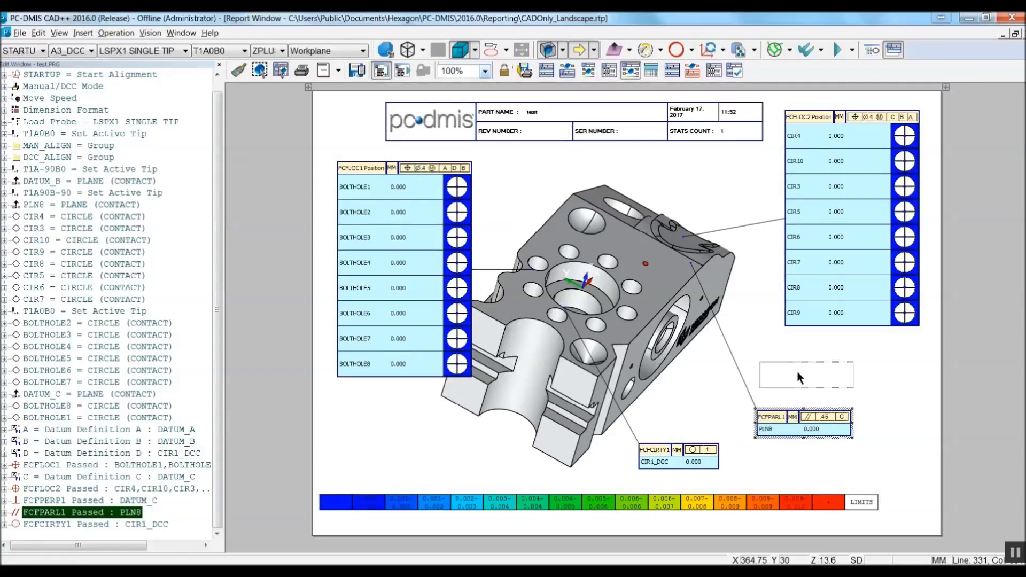
left_click(683, 458)
left_click_drag(683, 454, 703, 425)
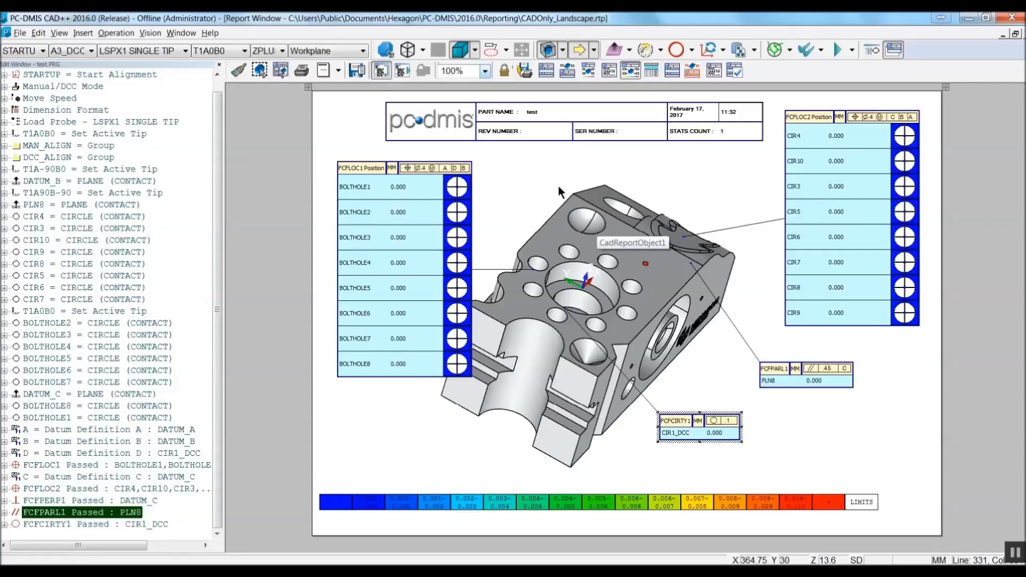
Apply the PPAP template to the report and review its dimensional results table
left_click(654, 69)
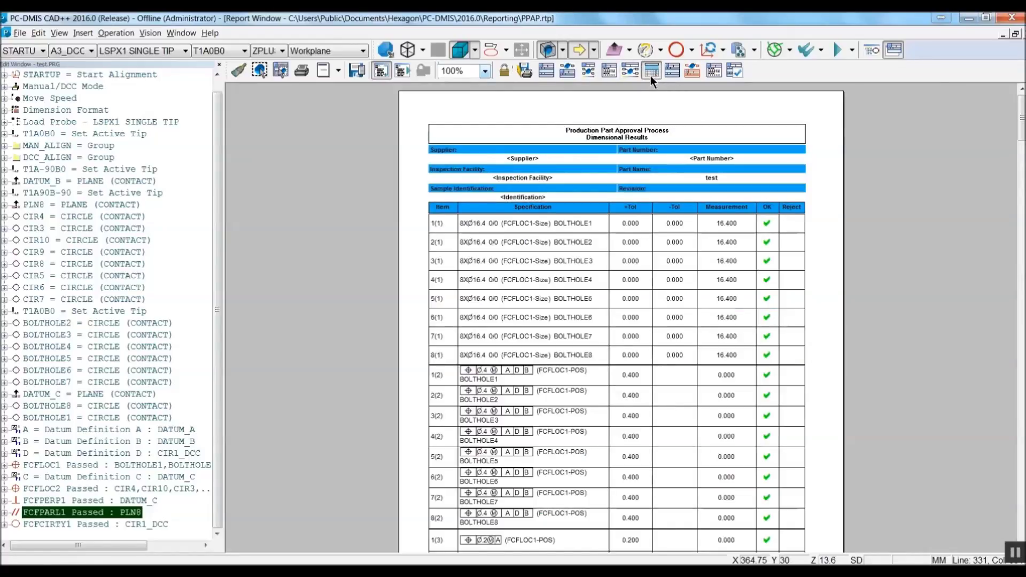
scroll(786, 116, "down", 3)
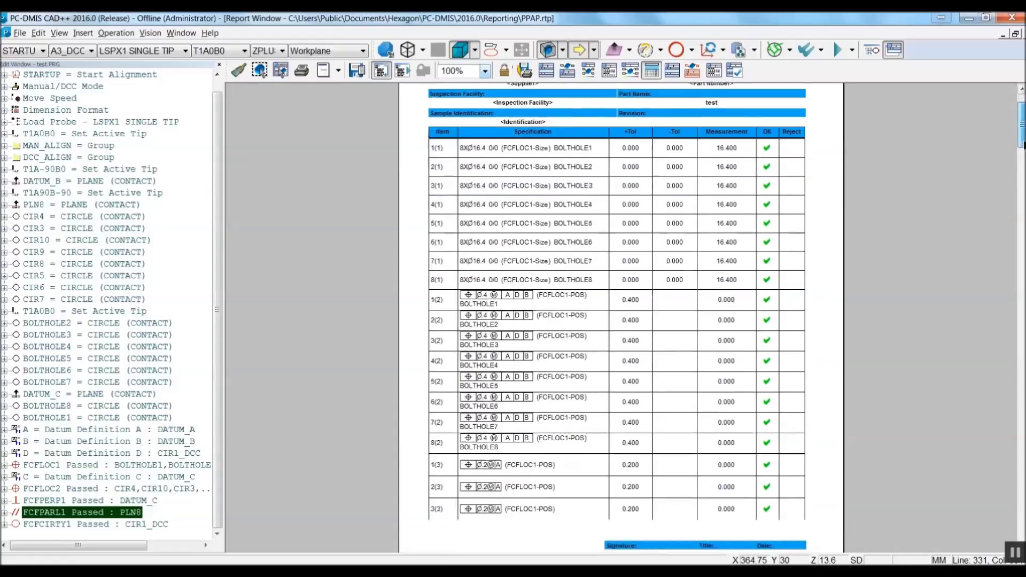
mouse_move(1021, 132)
left_mouse_down()
mouse_move(1025, 246)
mouse_move(1023, 117)
left_mouse_up()
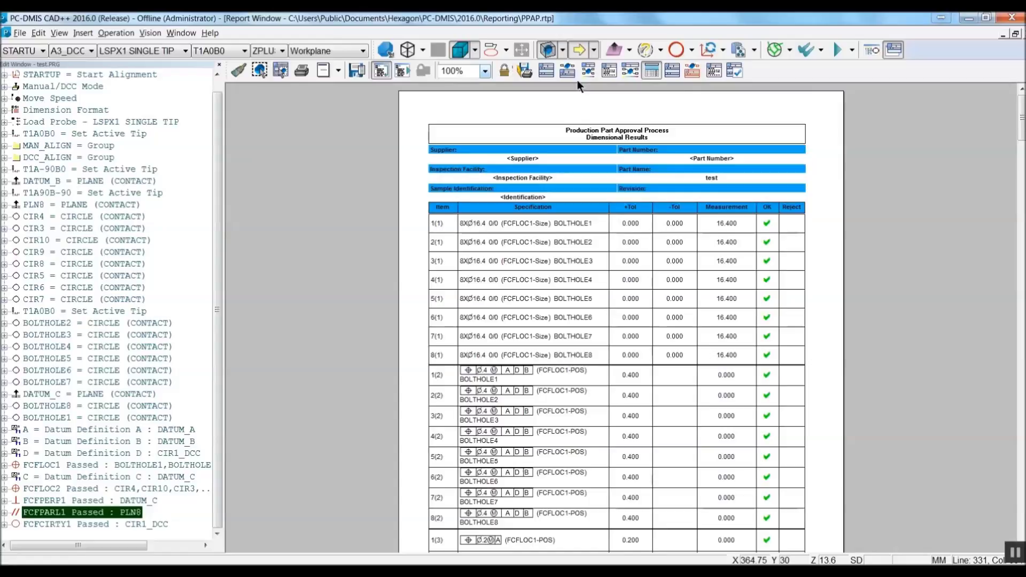
Preview the out-of-tolerance text and CAD template, and switch the report to the plain text template
left_click(688, 73)
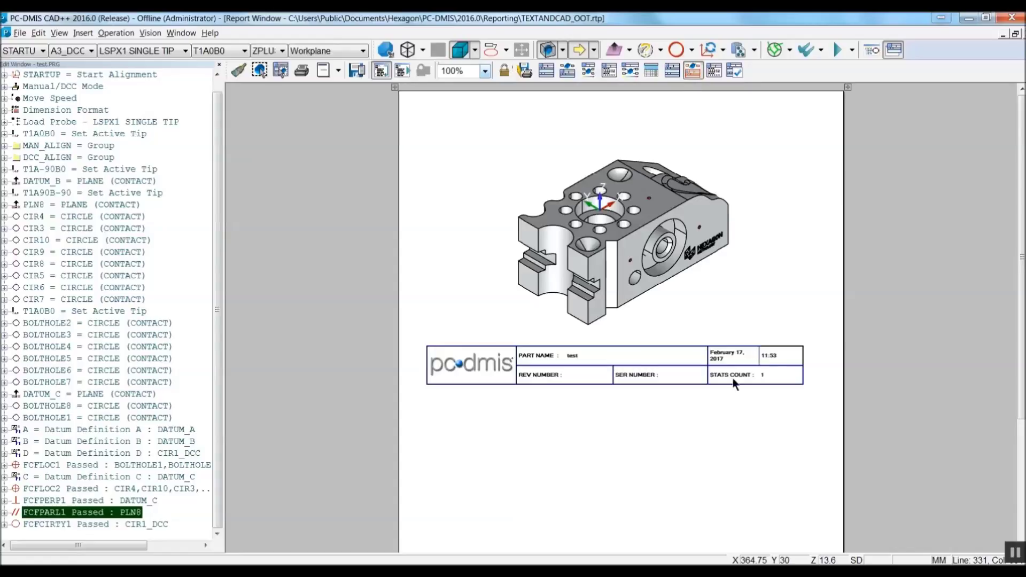
left_click_drag(1020, 364, 1022, 324)
left_click(671, 70)
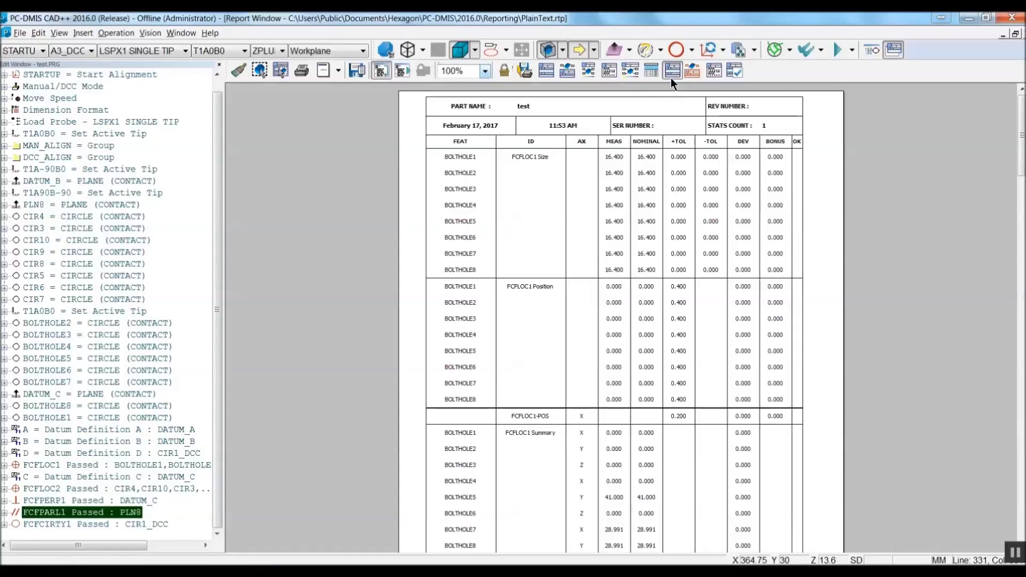
mouse_move(1022, 161)
left_mouse_down()
mouse_move(1021, 263)
mouse_move(1021, 155)
left_mouse_up()
left_click(59, 33)
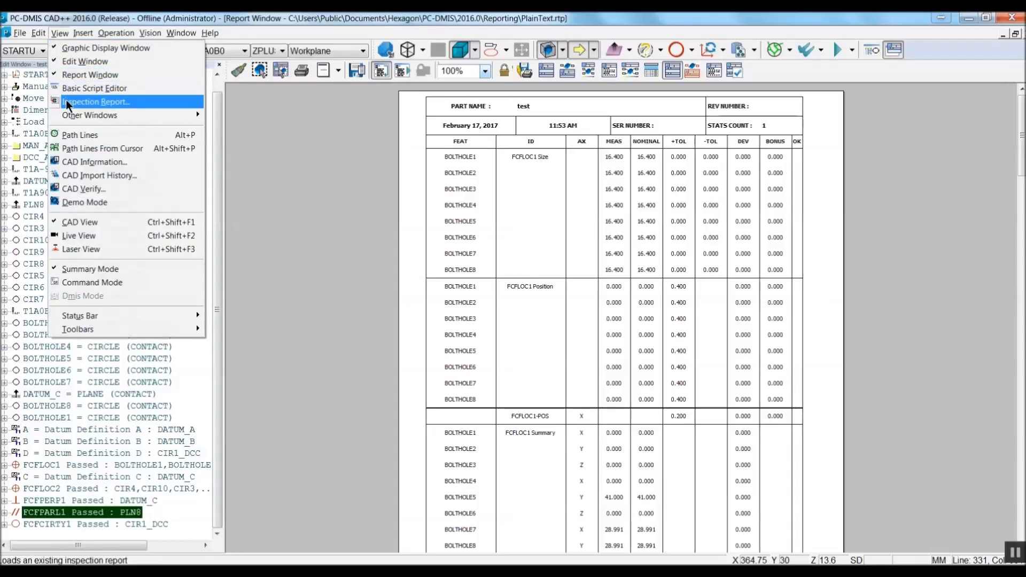
left_click(279, 18)
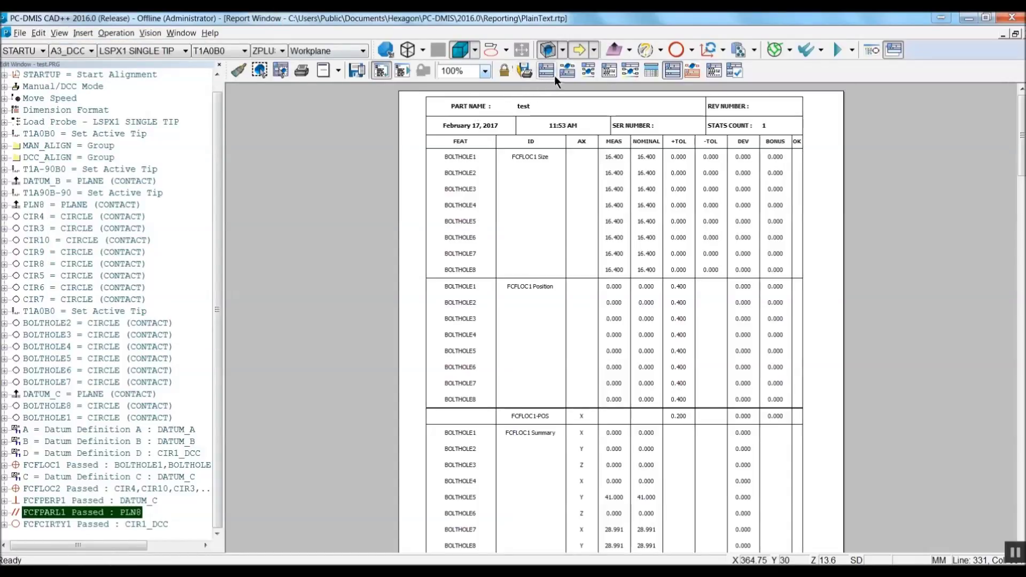